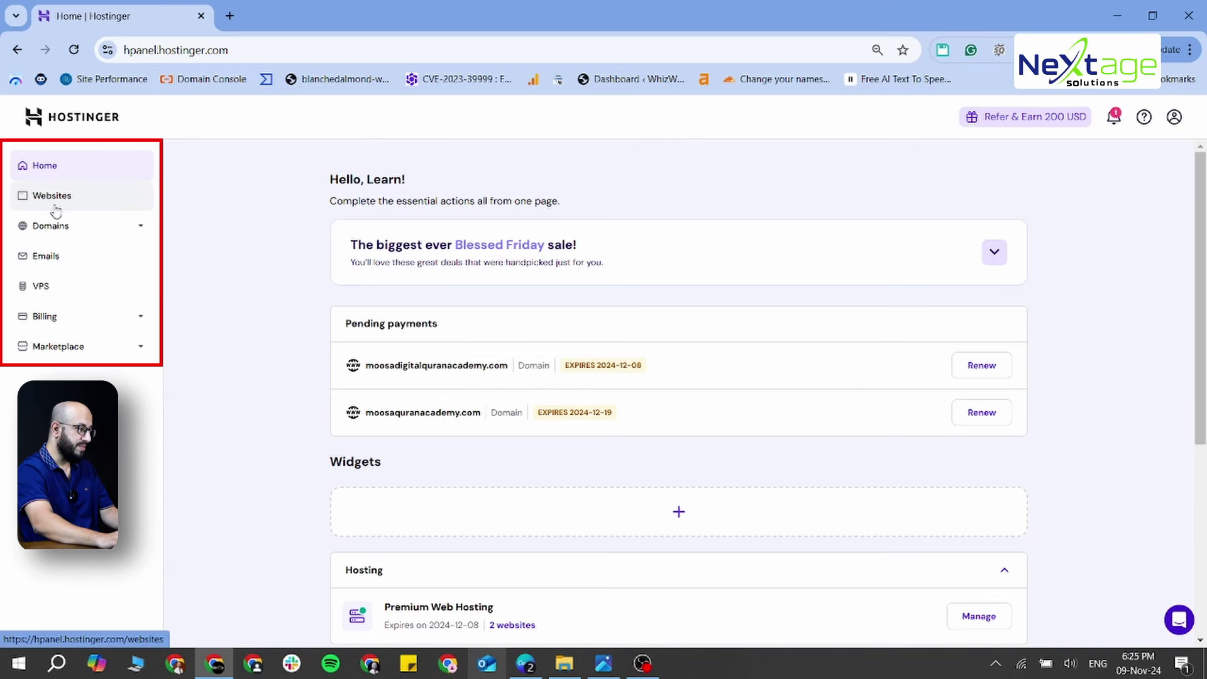
Open the Auto Installer from the moosadigitalquranacademy.com website dashboard
click(55, 200)
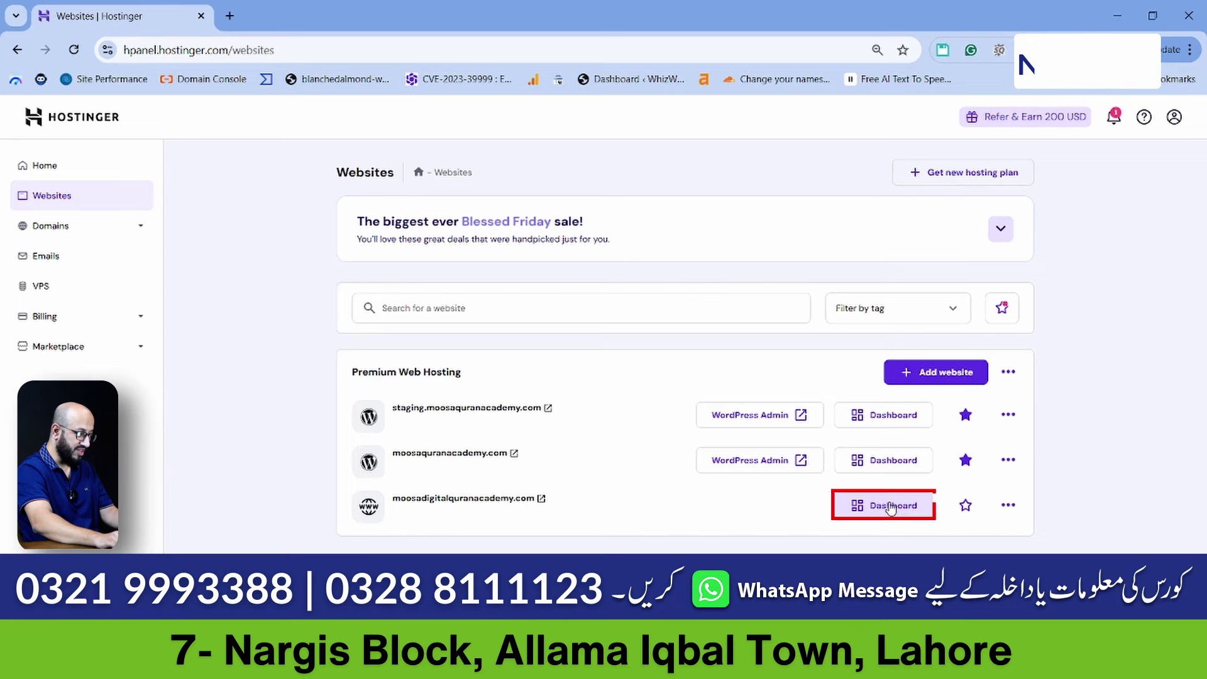
click(891, 507)
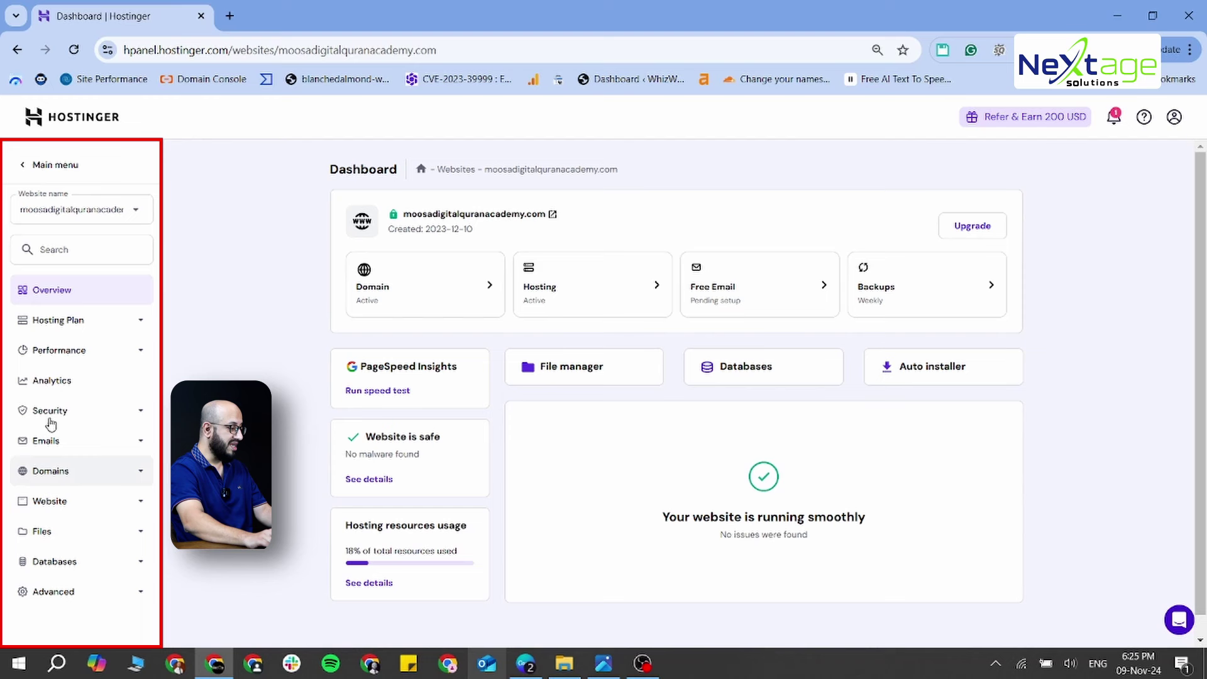
click(141, 501)
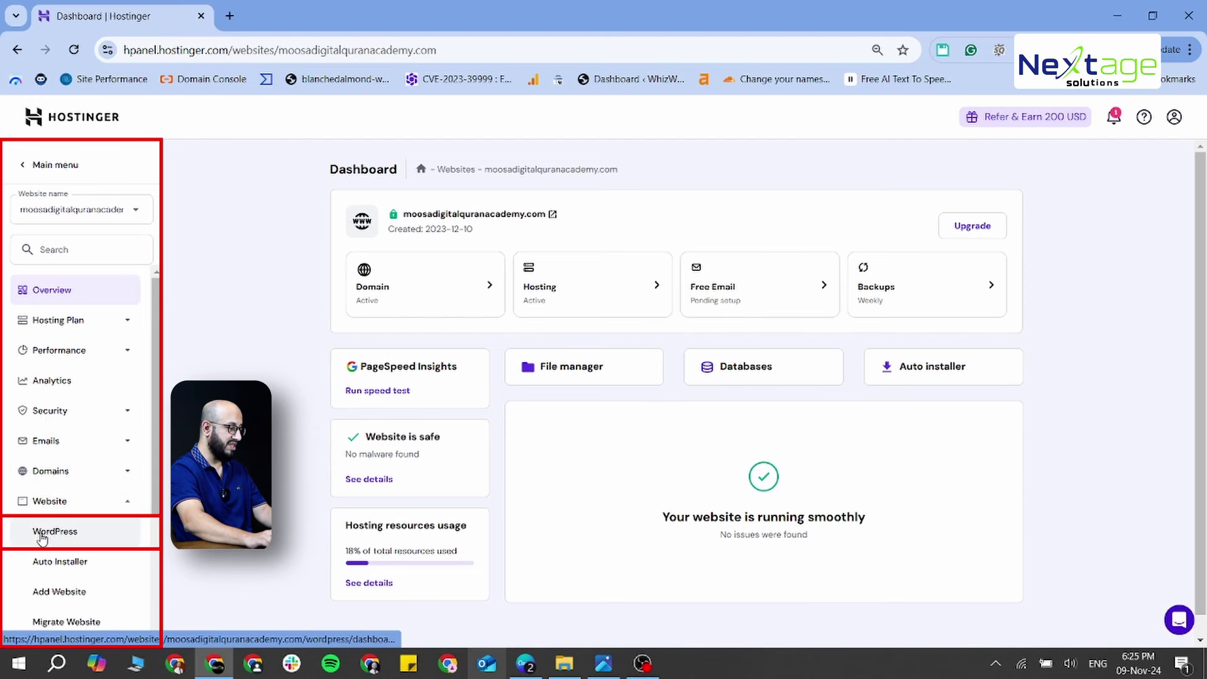
click(956, 371)
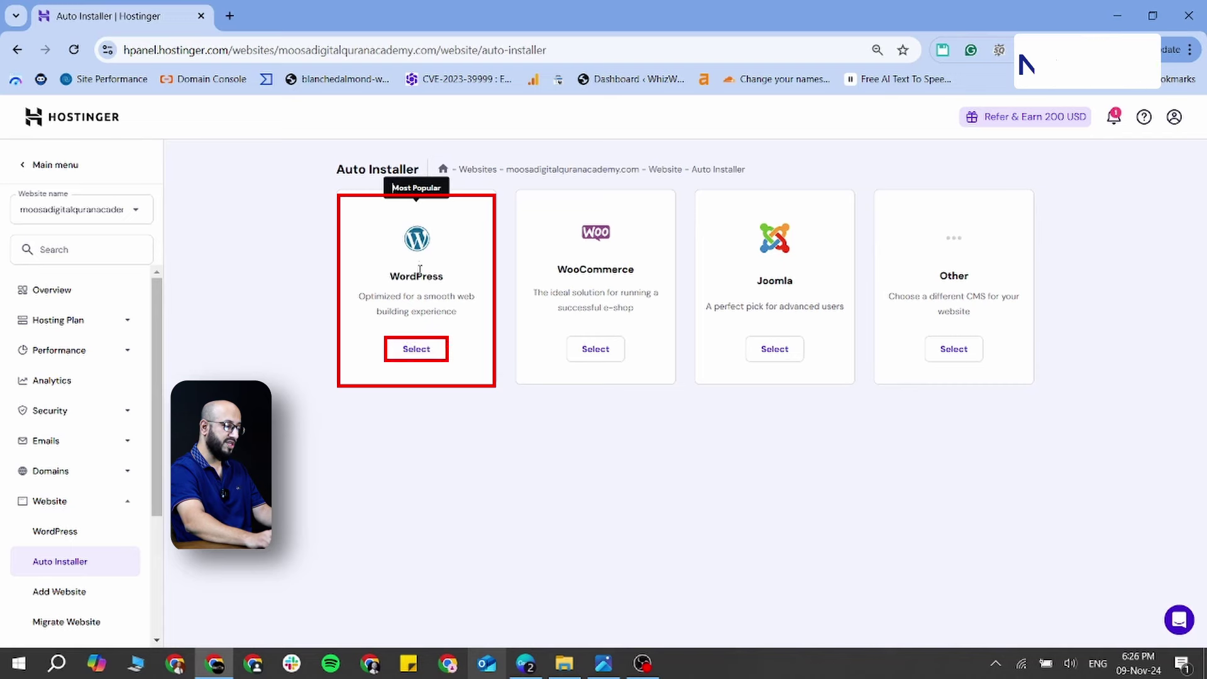
Choose WordPress to install and enter the website title NextageSolutions
click(420, 353)
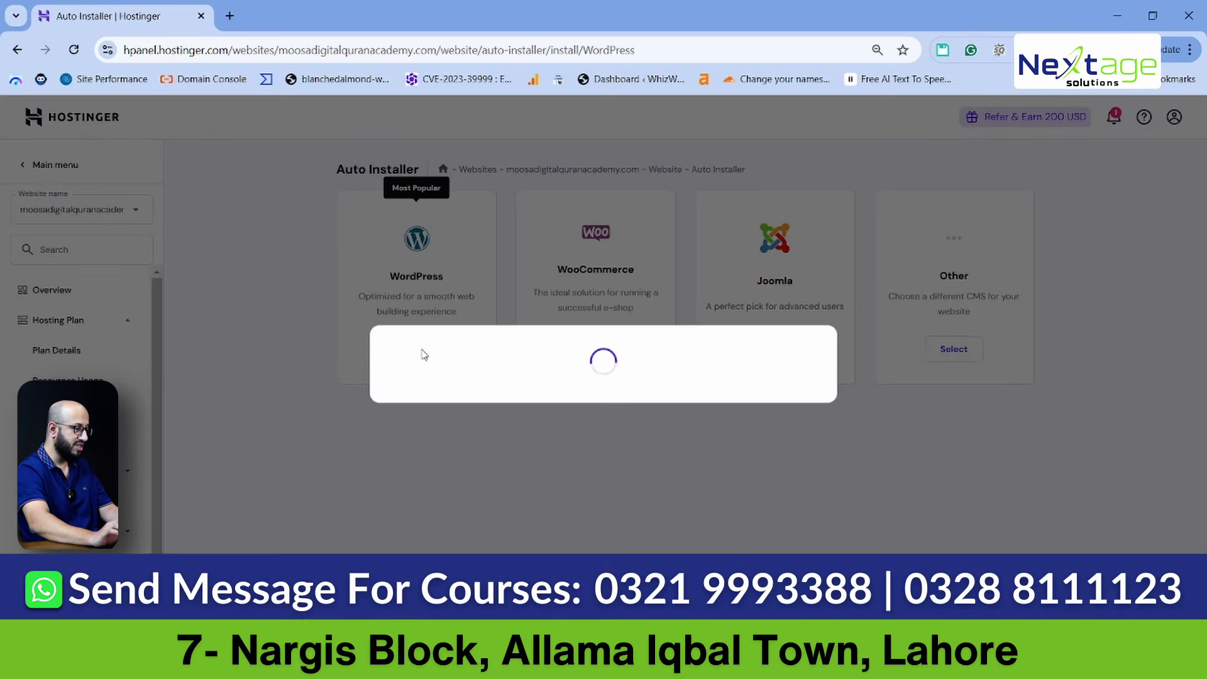
click(474, 293)
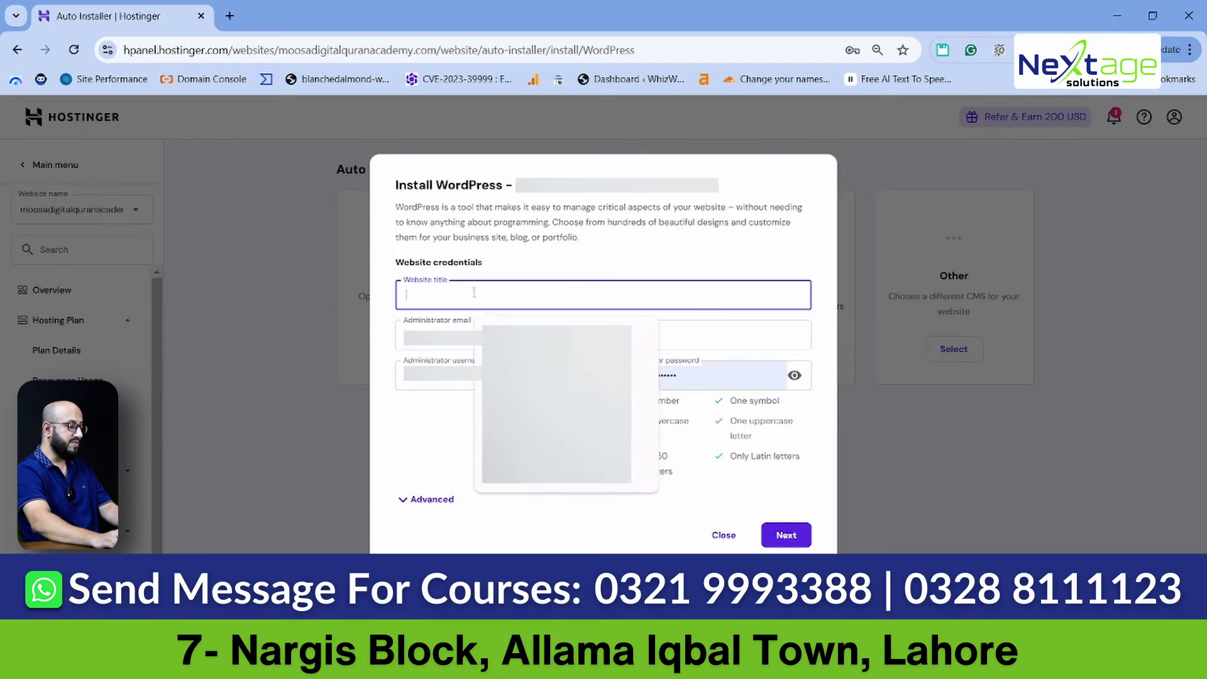
click(422, 293)
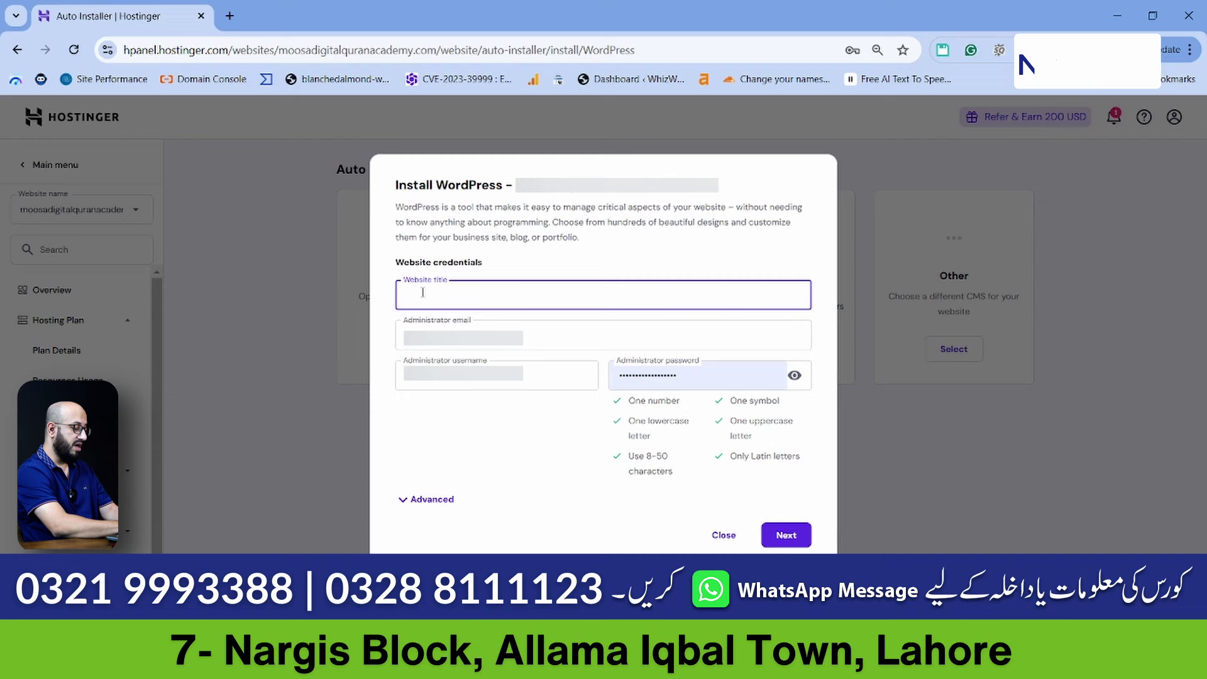
text(NextageSolutions)
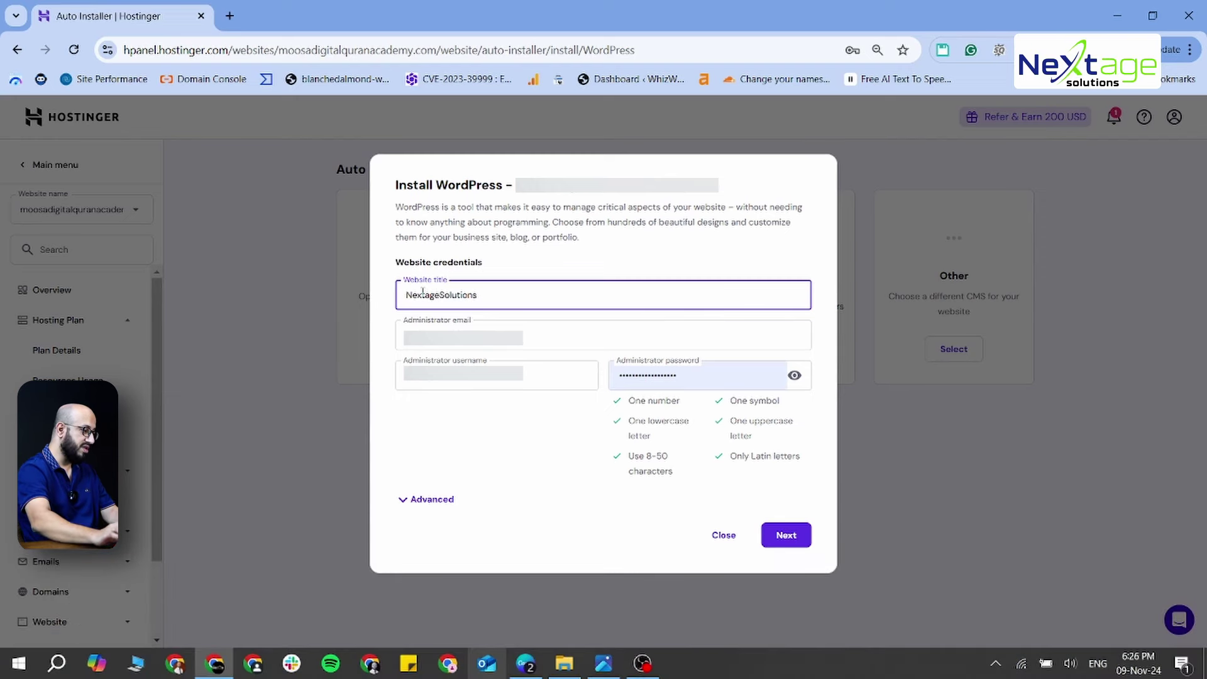
Fill in the administrator email, username and password, briefly checking the Advanced options
drag(531, 335, 376, 330)
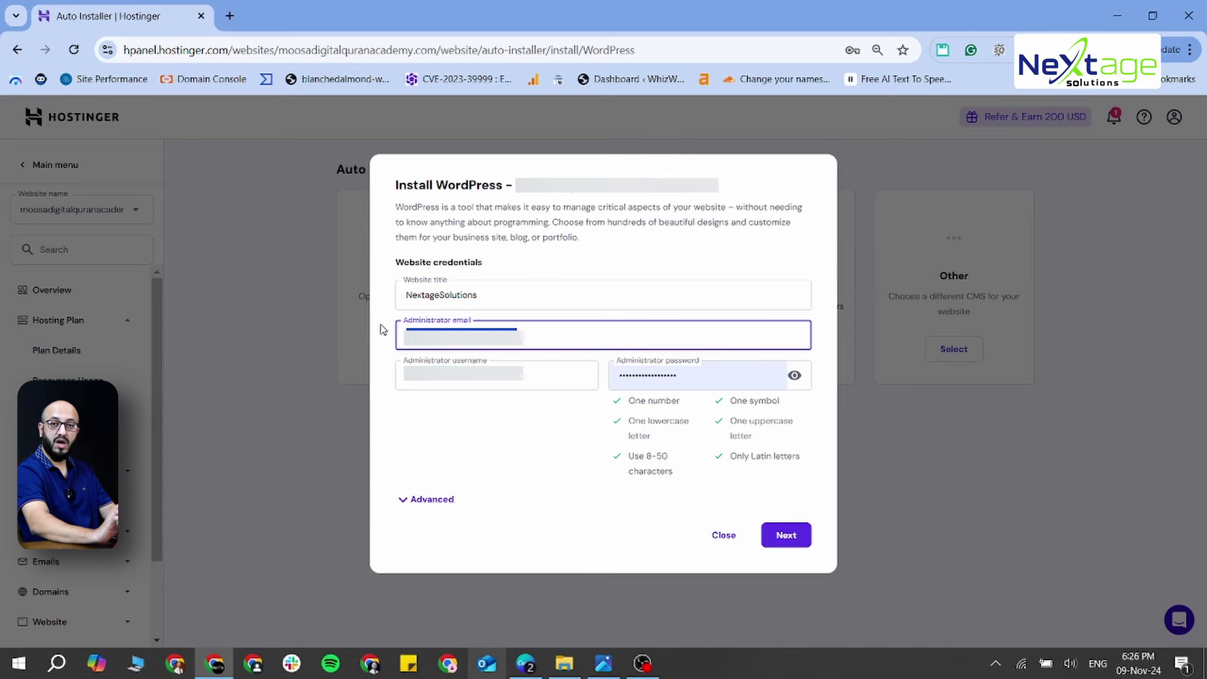
click(536, 382)
click(501, 417)
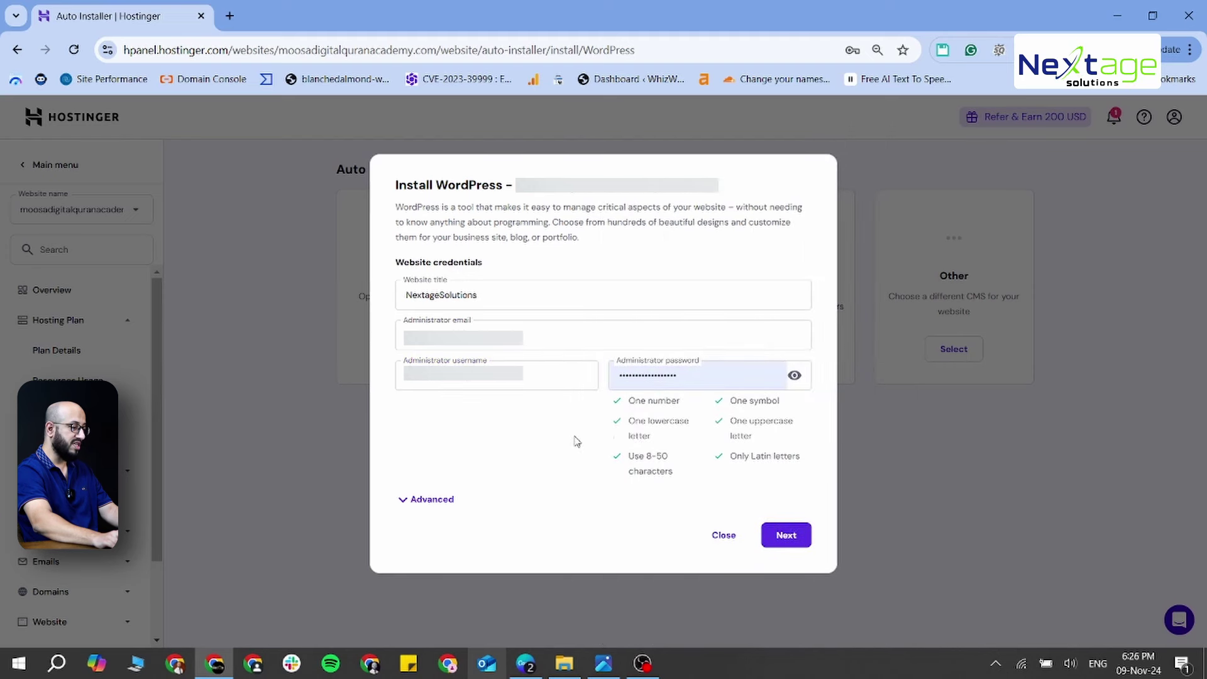
click(710, 379)
double_click(711, 379)
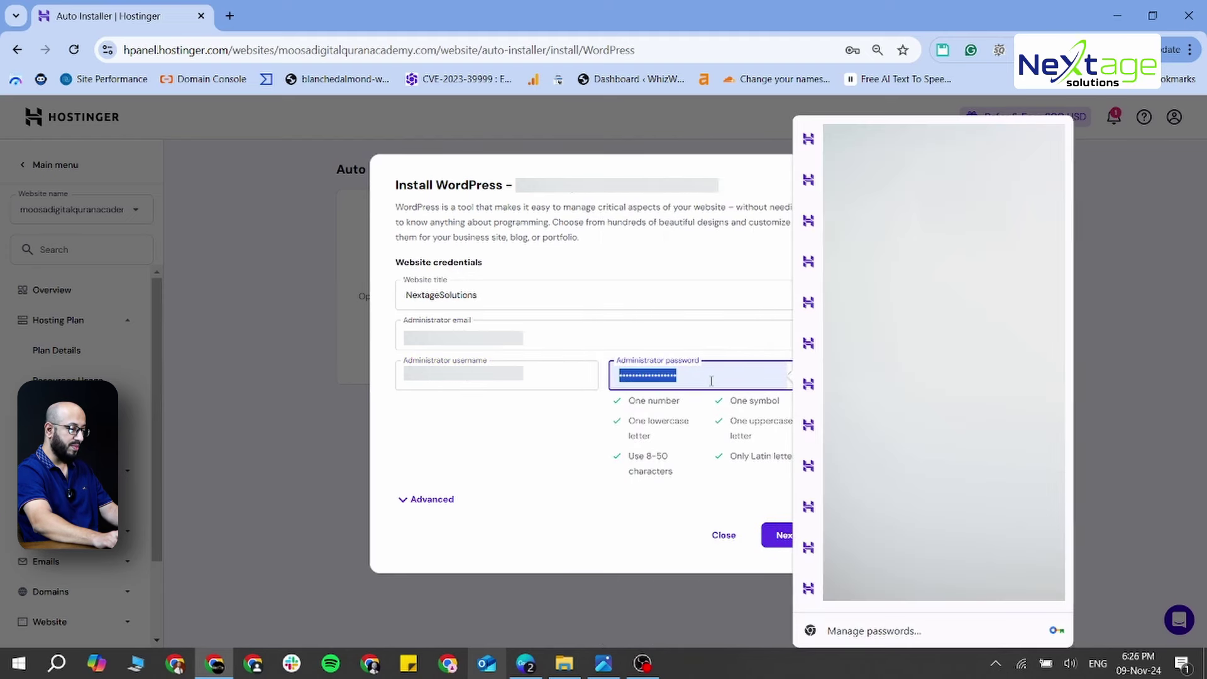
click(610, 516)
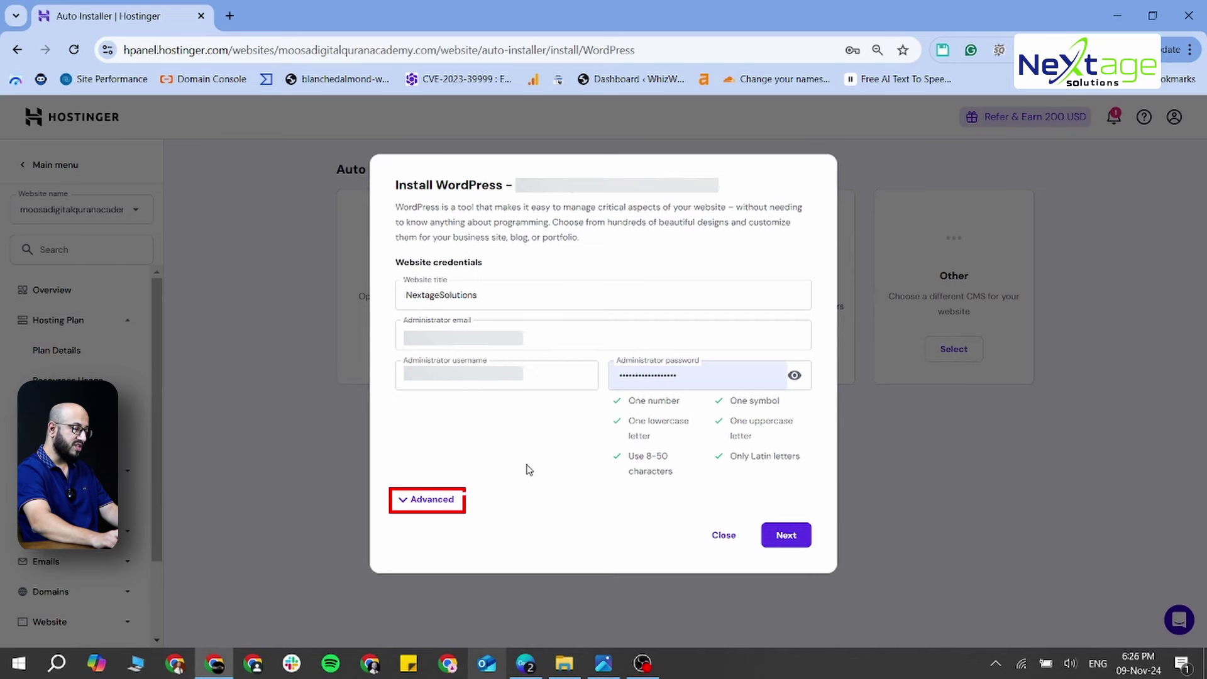
click(434, 501)
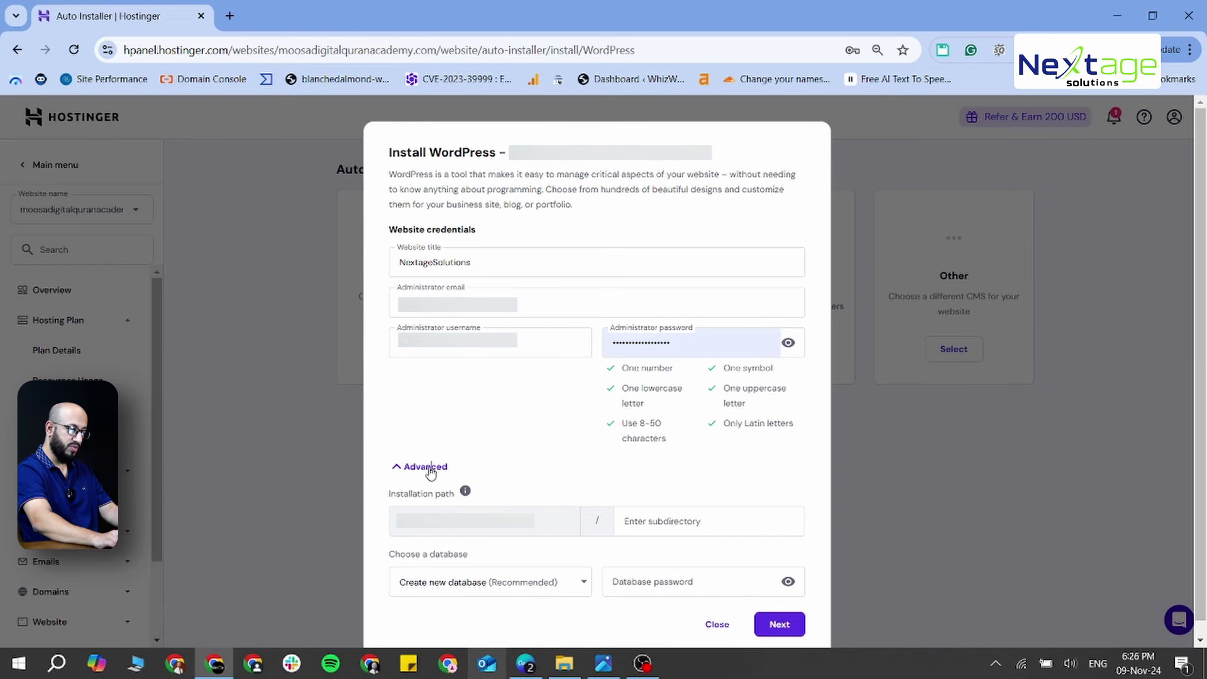
click(429, 469)
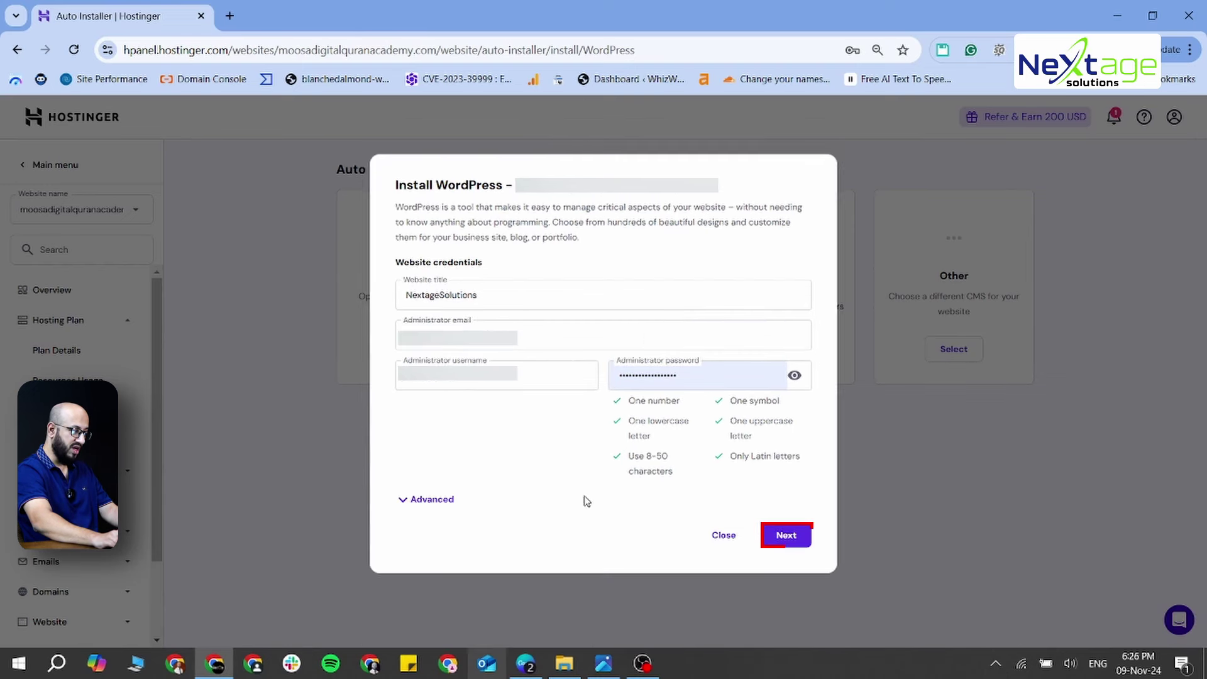
Install WordPress 6.6.2 (Recommended) in English with minor-version-only updates
click(791, 545)
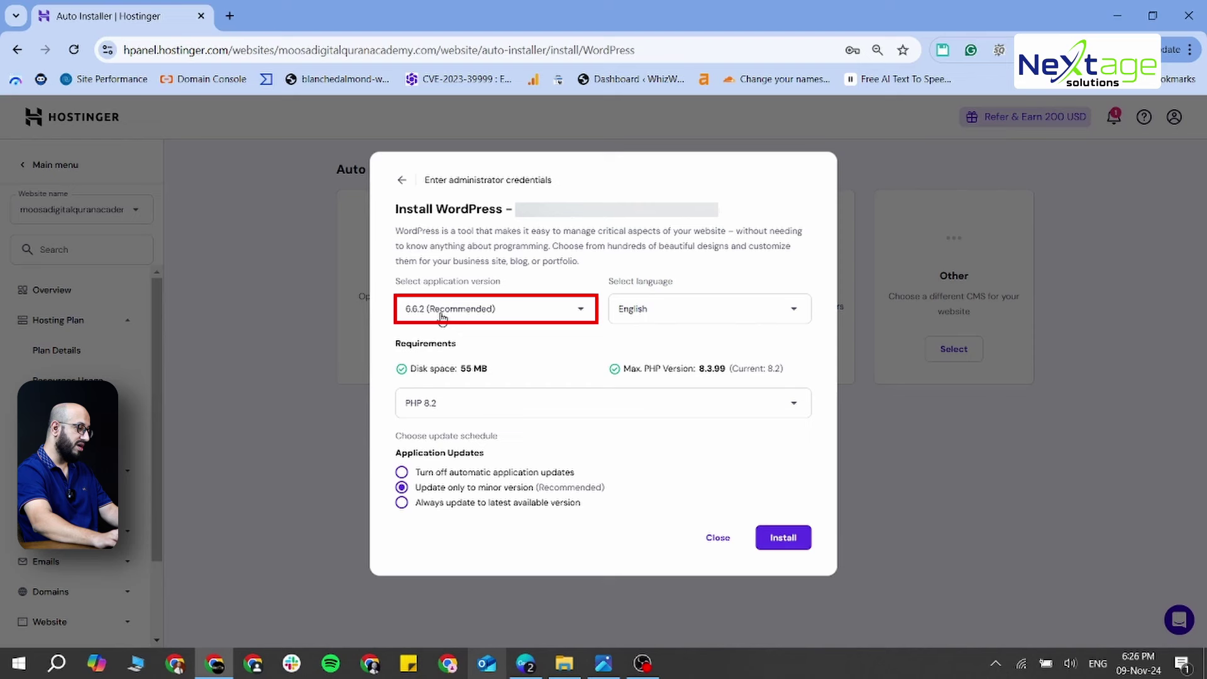
click(517, 312)
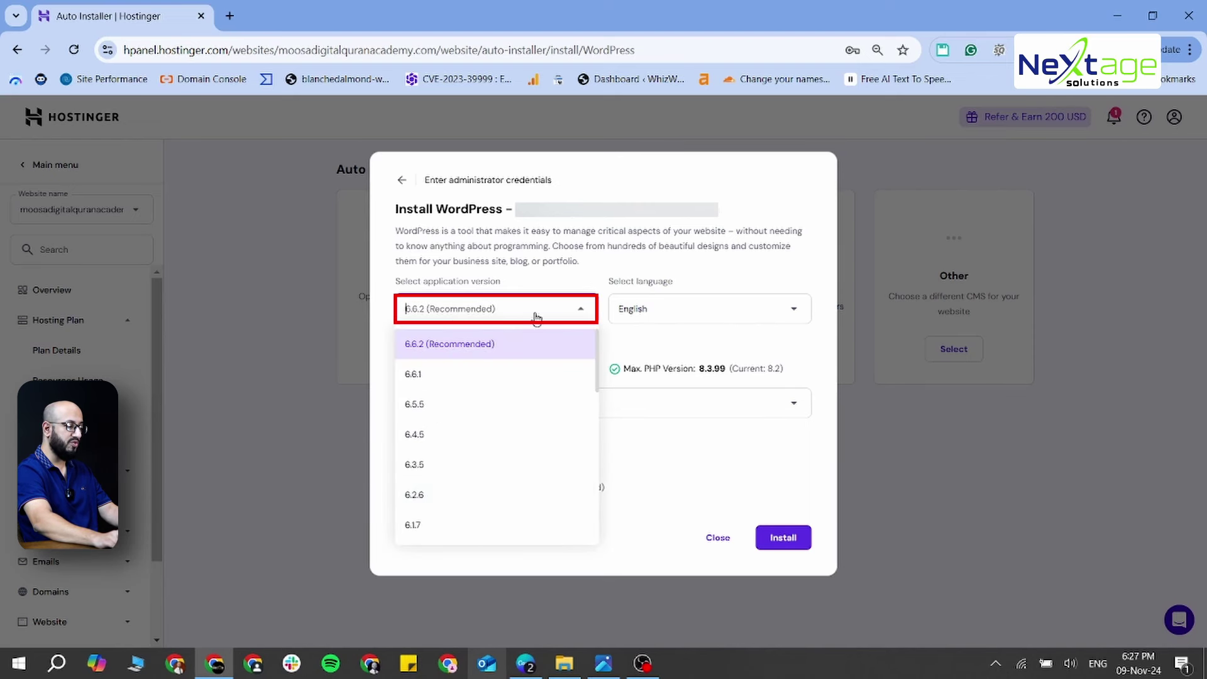
click(510, 309)
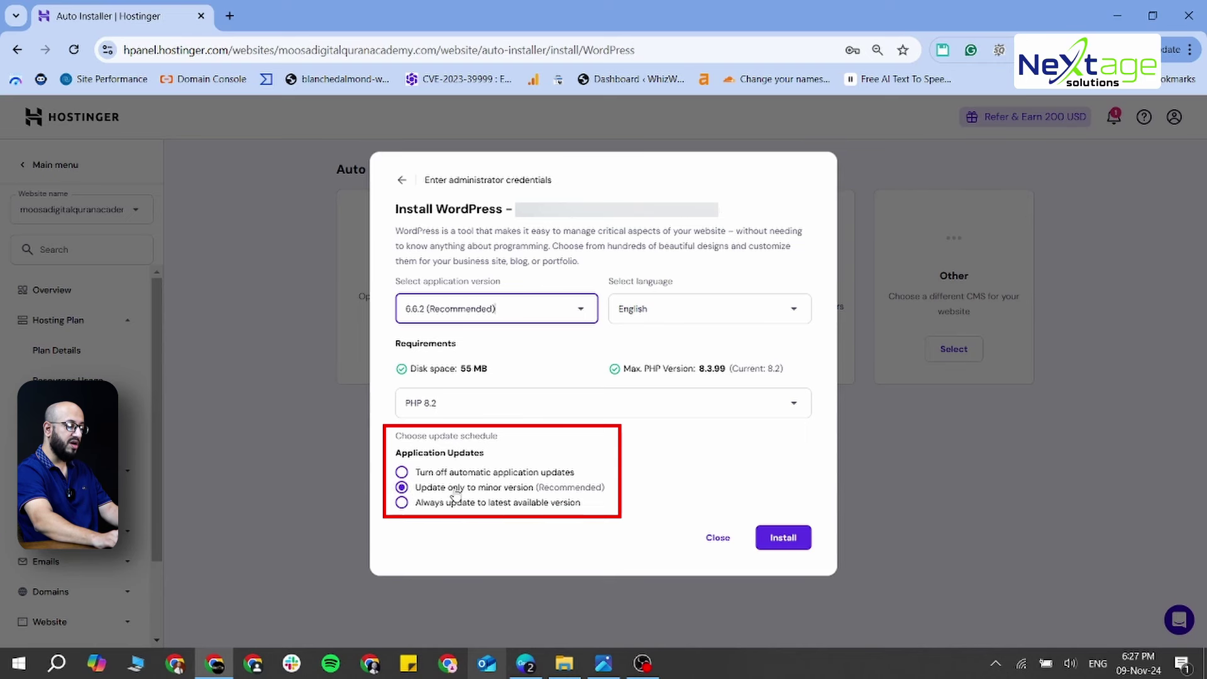
click(579, 487)
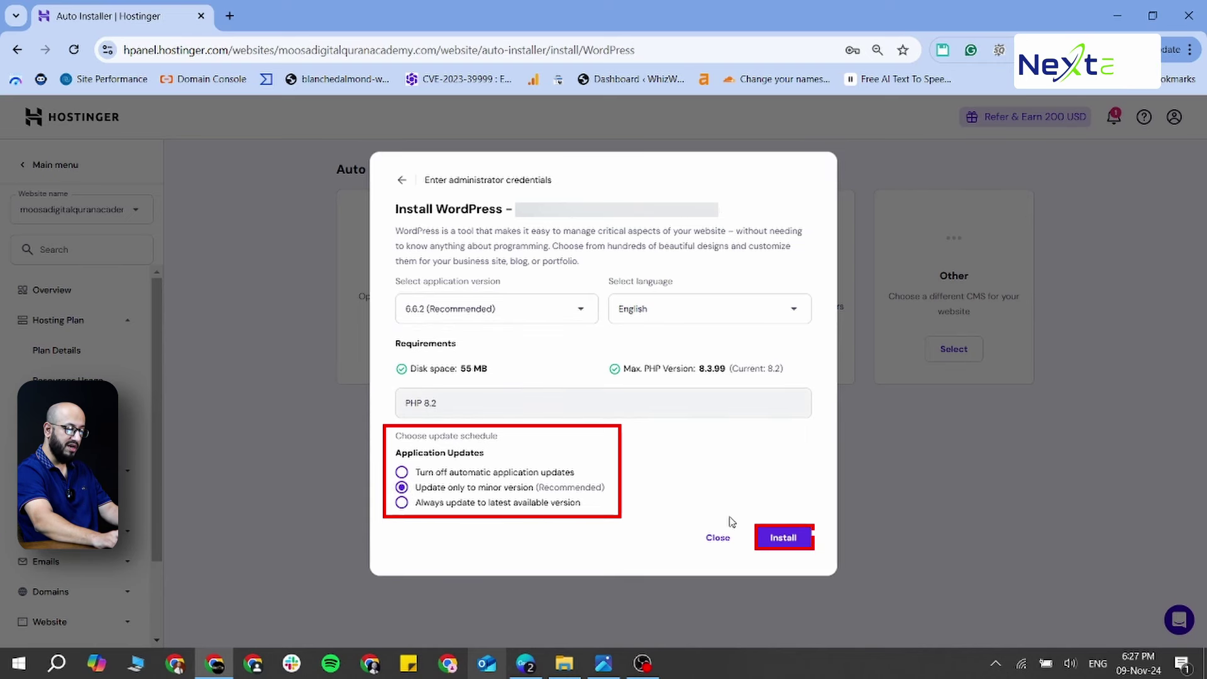
click(783, 538)
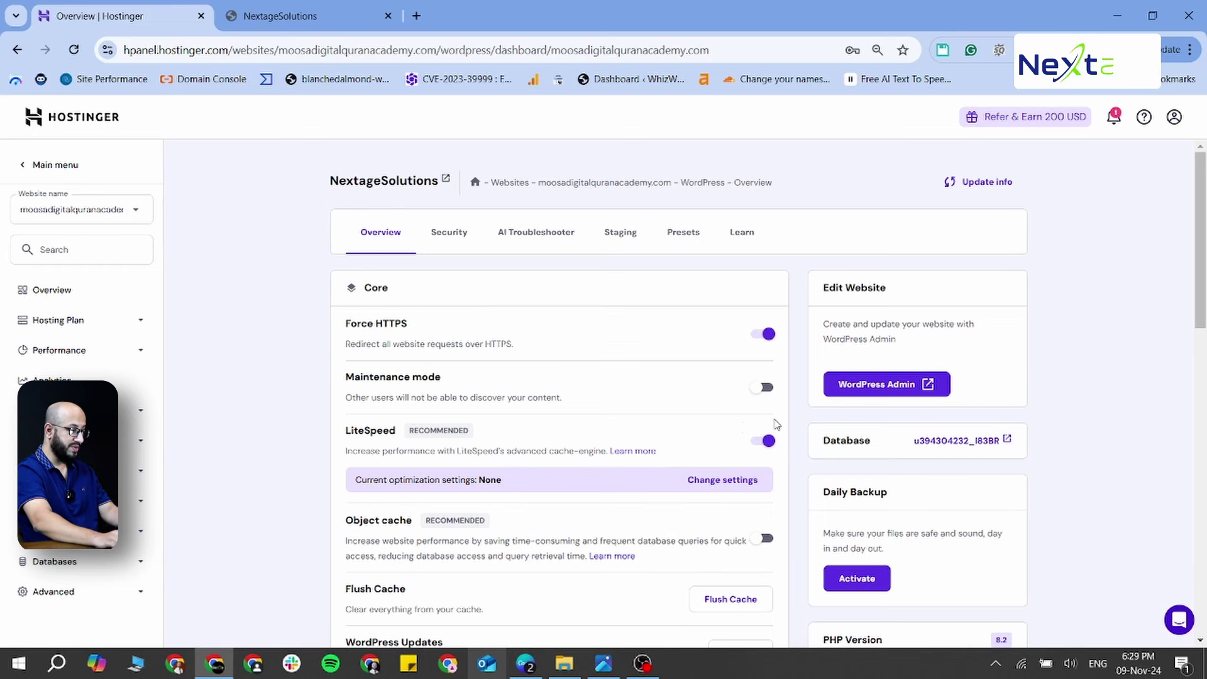
Launch the NextageSolutions WordPress admin from the Overview page in a new tab
scroll(656, 427, down, 2)
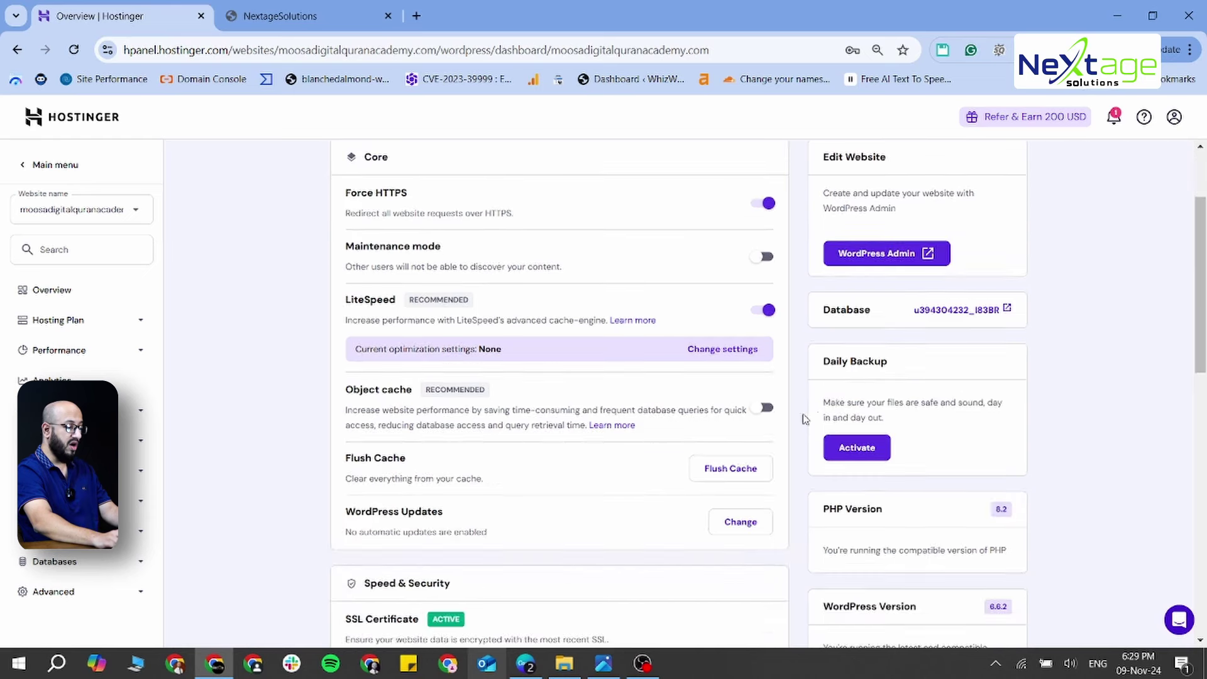
scroll(819, 324, up, 2)
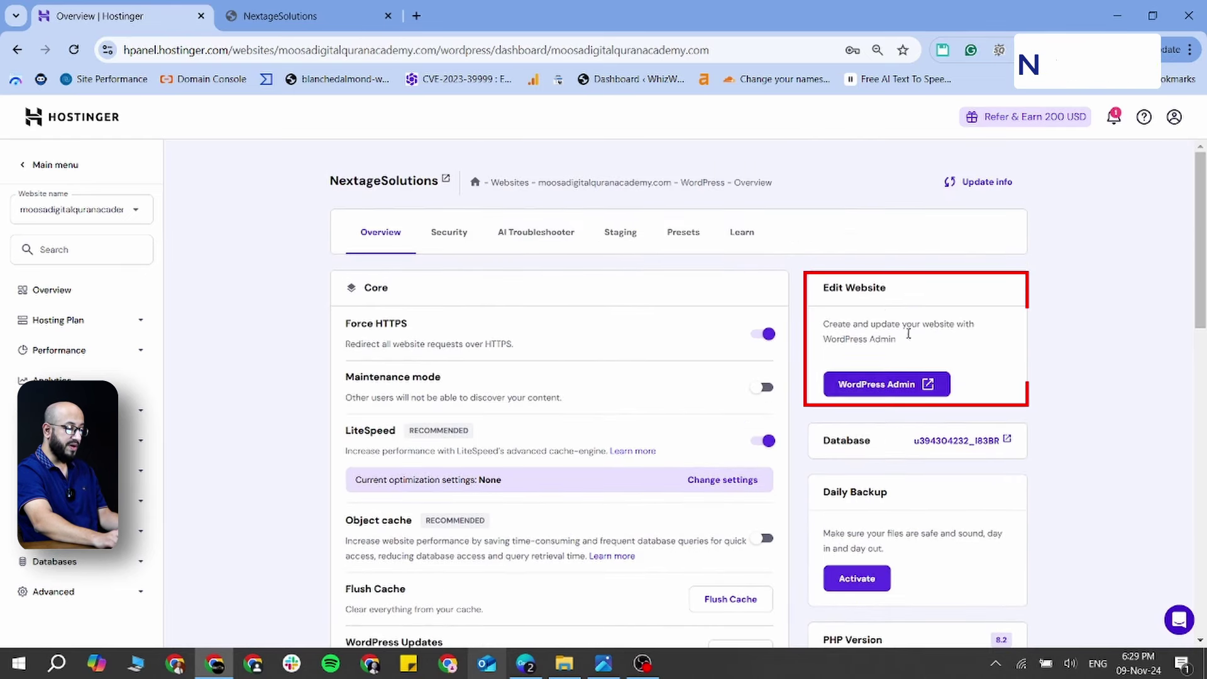
click(911, 384)
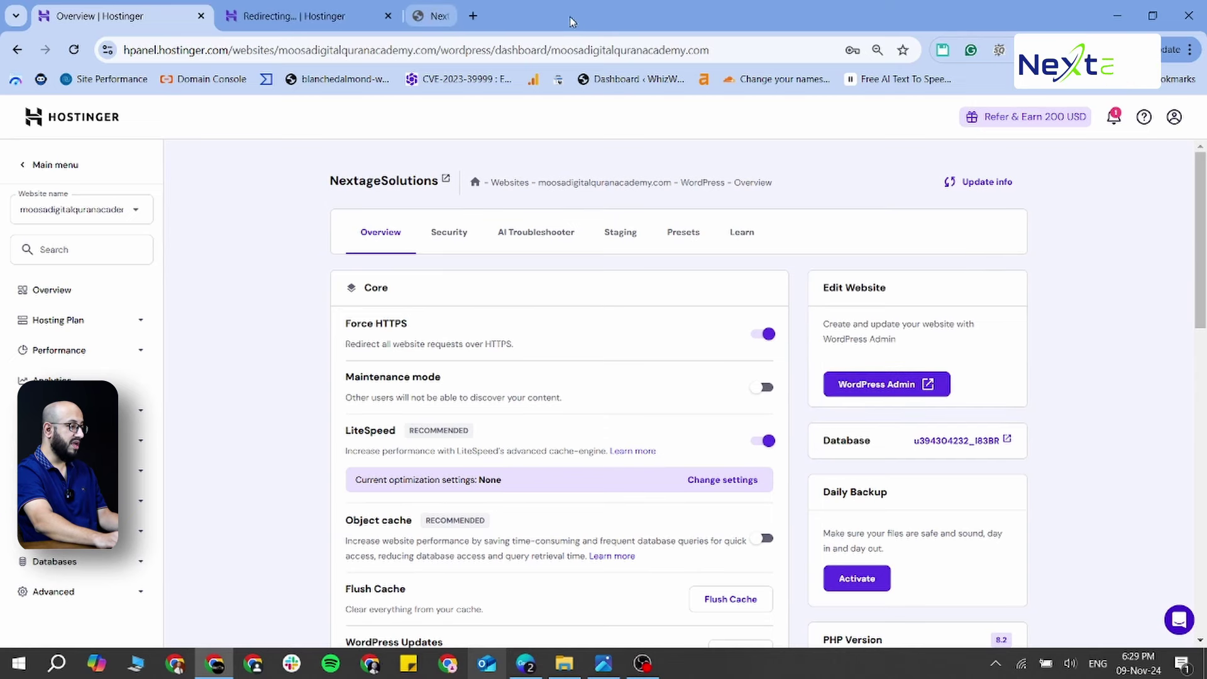
click(295, 16)
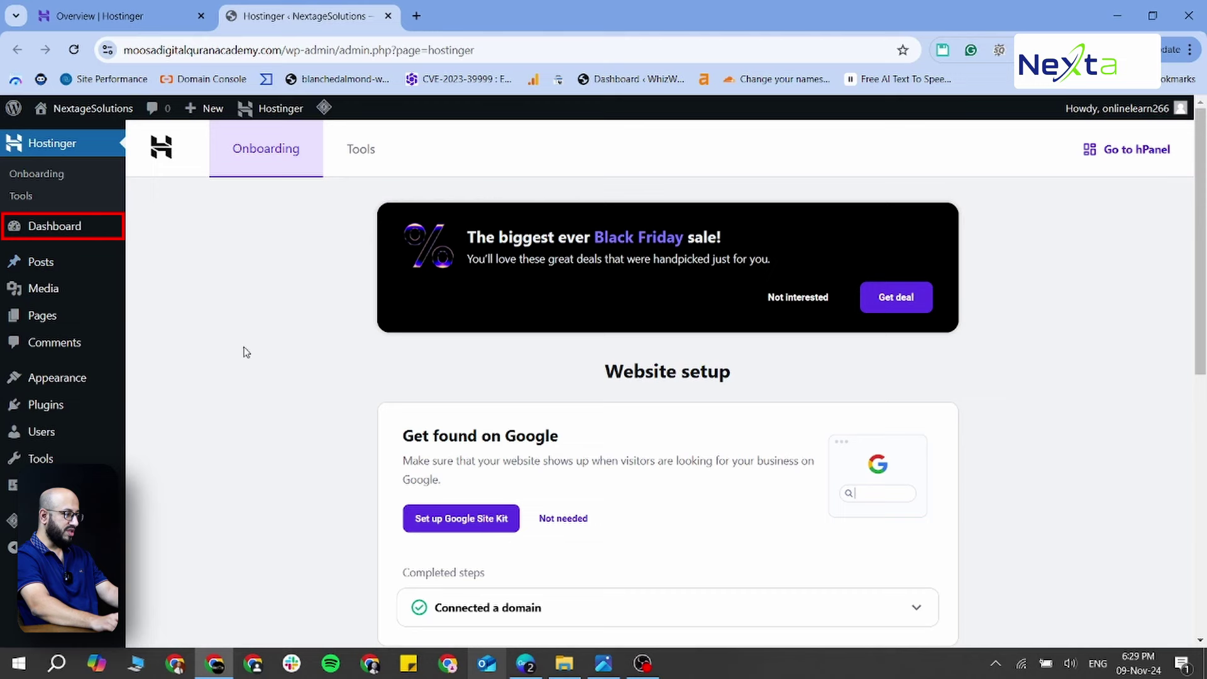
Go to the WordPress admin Dashboard home
click(41, 230)
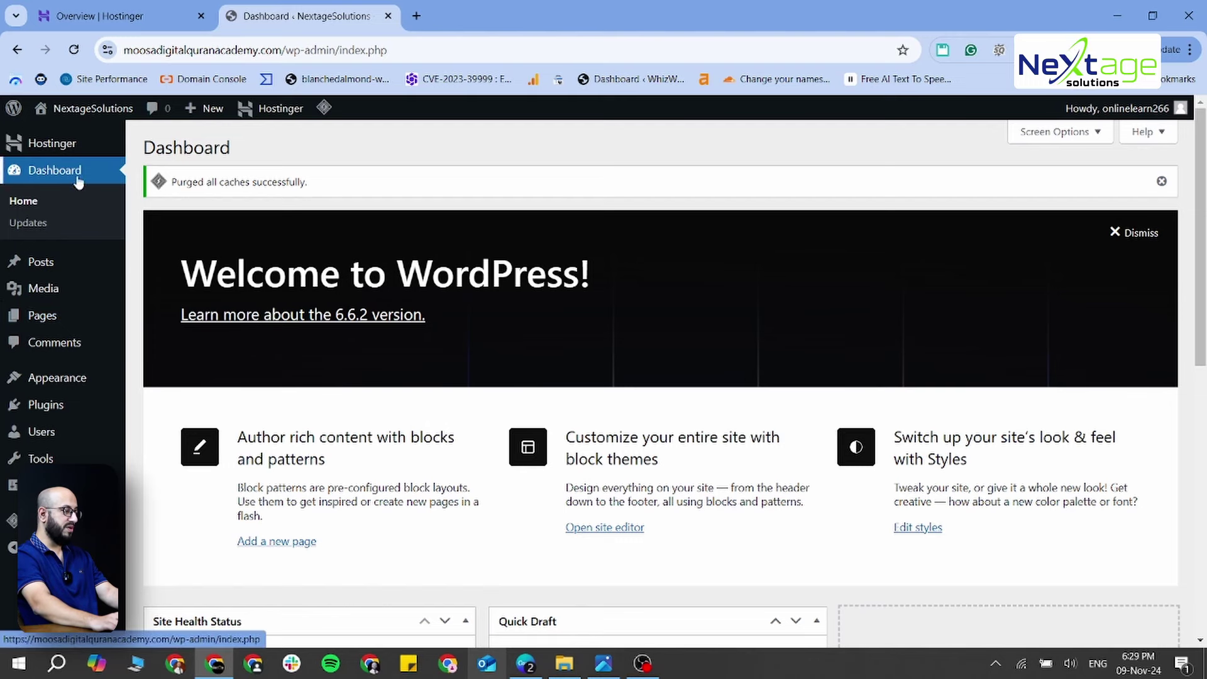
Open the empty Media Library and look over the Pages, Comments, Appearance and Plugins submenus
mouse_move(62, 269)
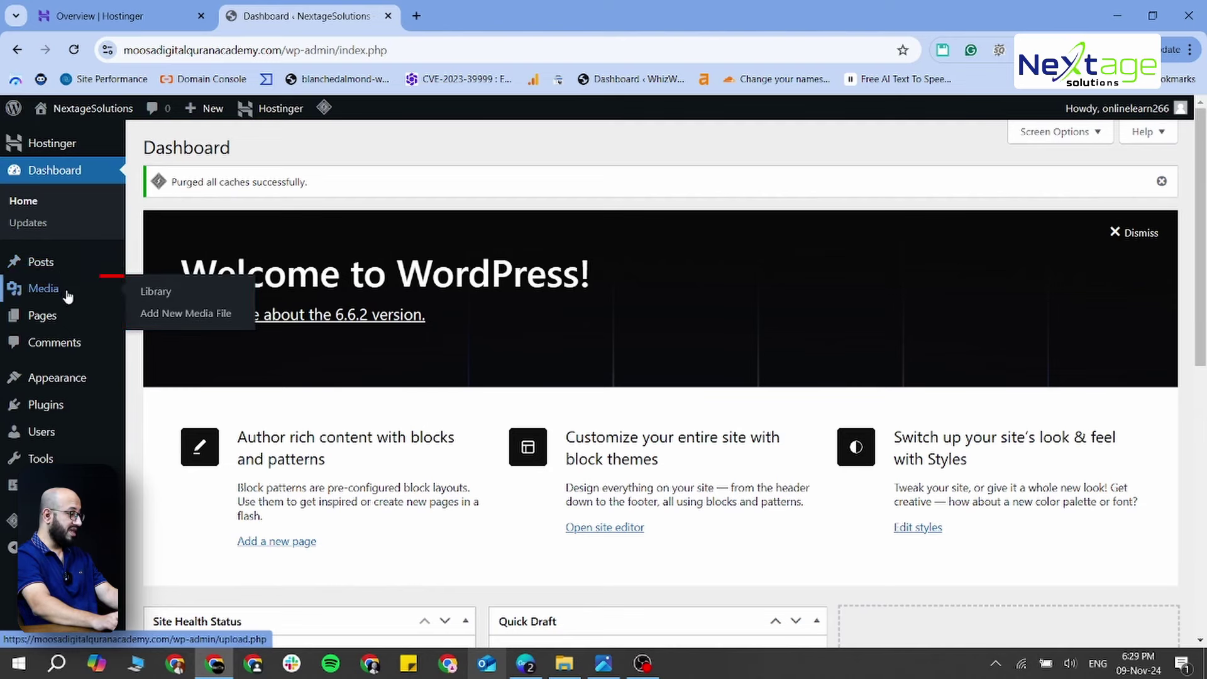
click(68, 294)
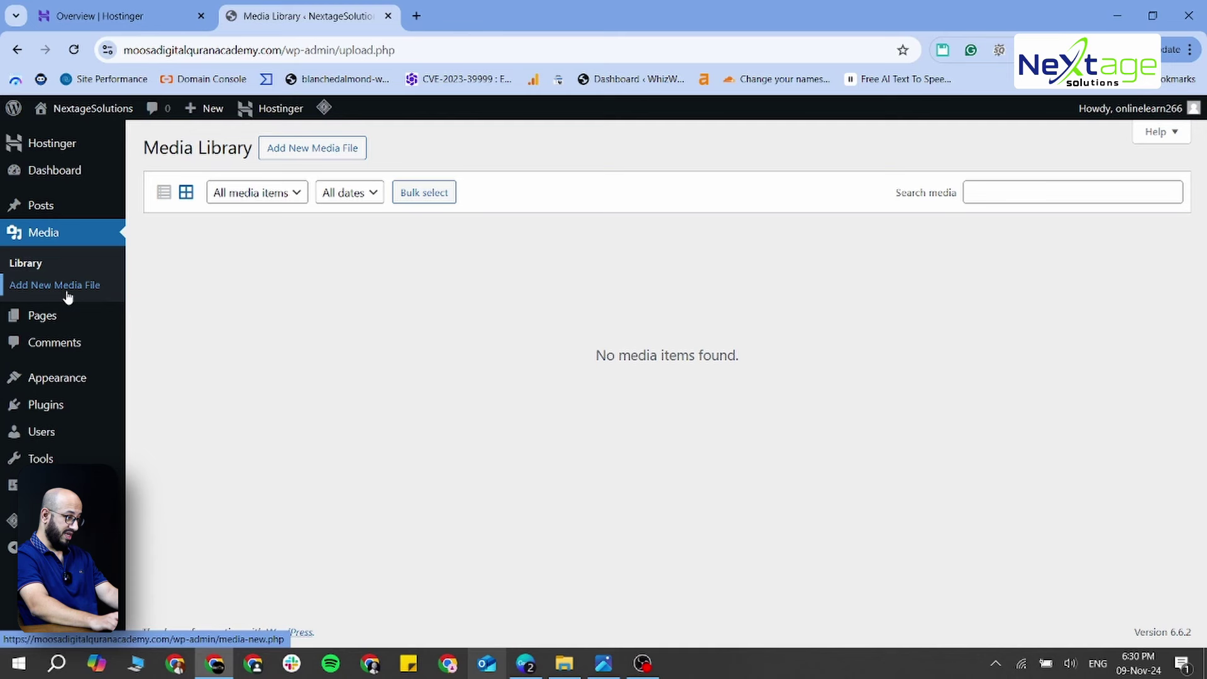
mouse_move(70, 325)
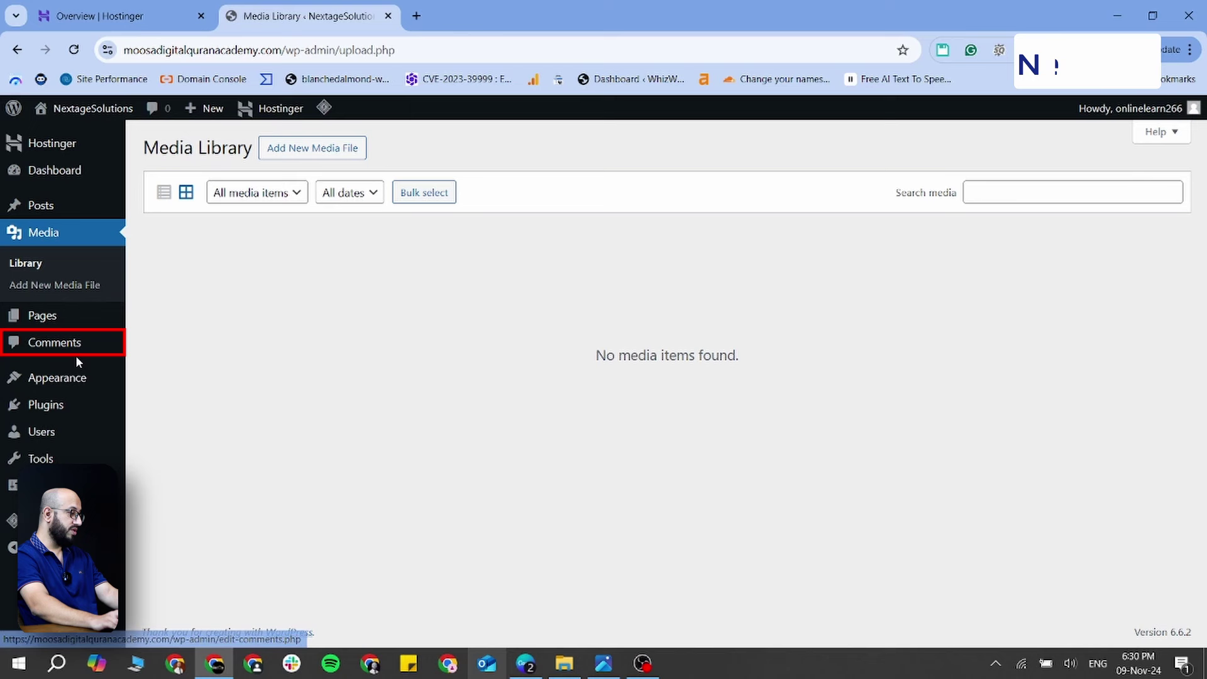
mouse_move(60, 383)
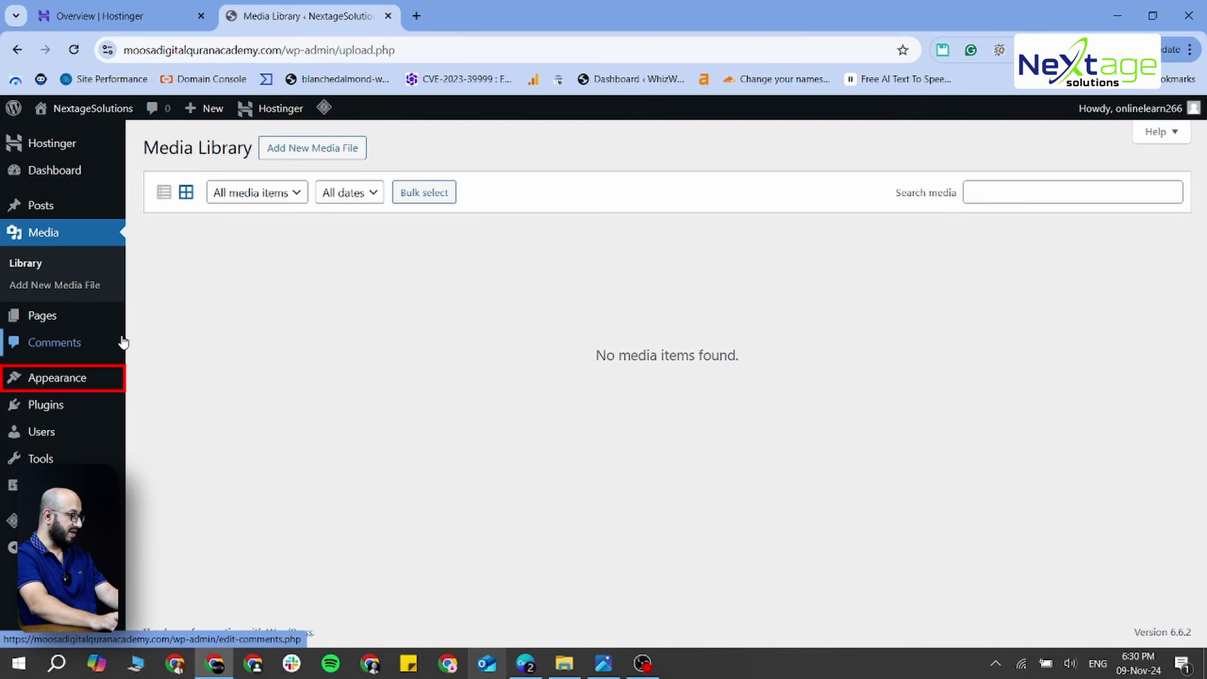
mouse_move(59, 409)
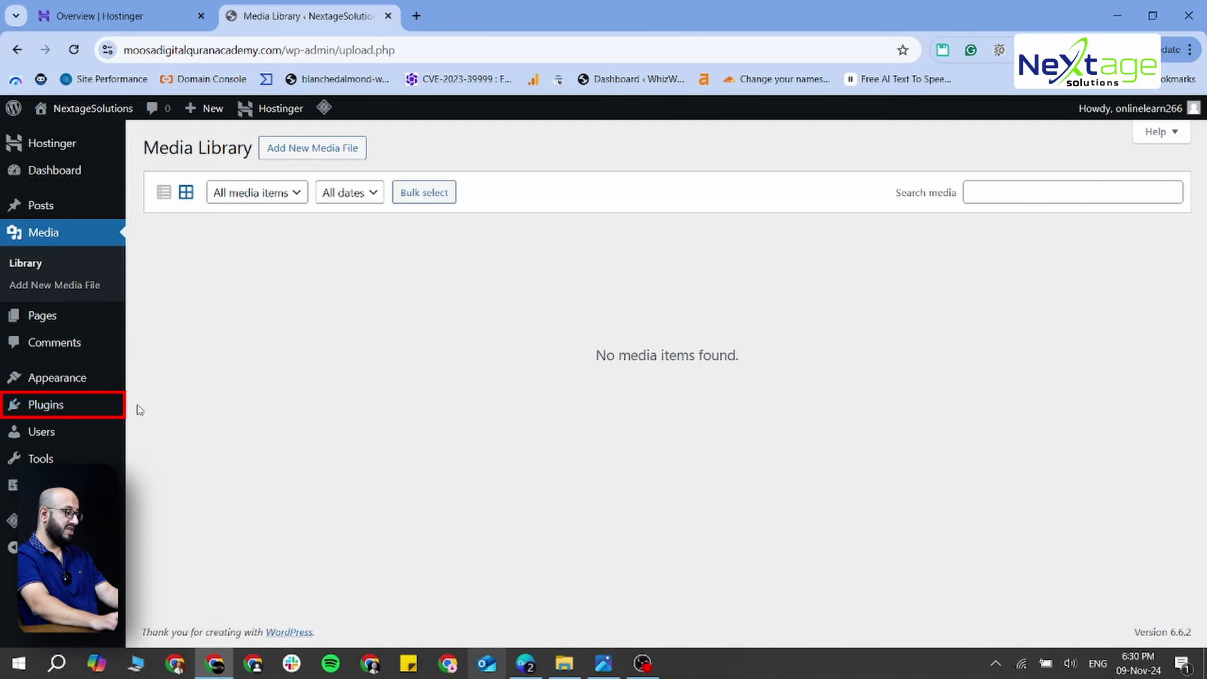
Return to the admin Dashboard and visit the live site from the admin bar
mouse_move(50, 432)
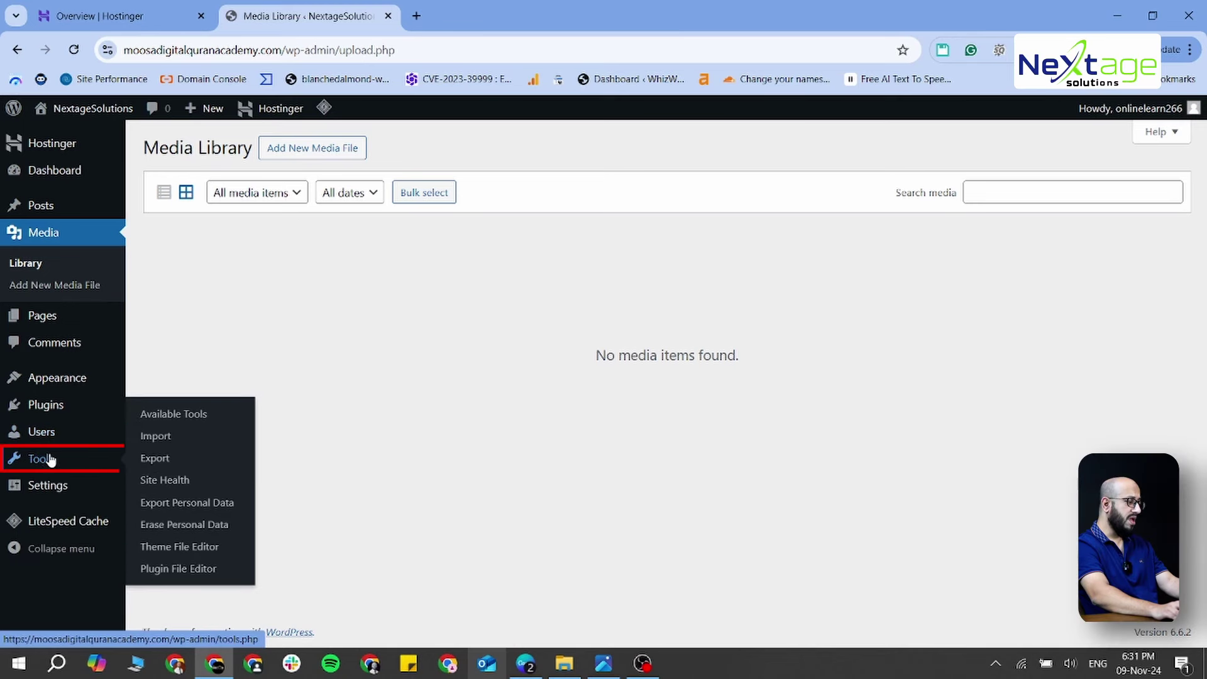
mouse_move(63, 489)
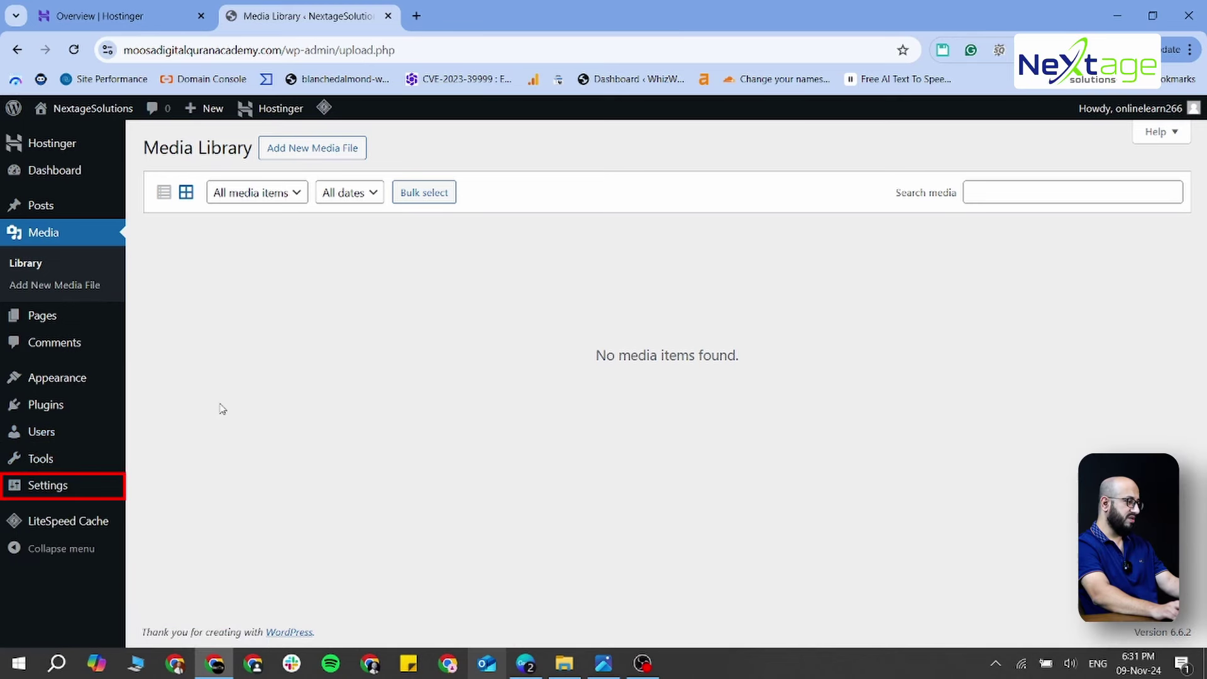
click(55, 171)
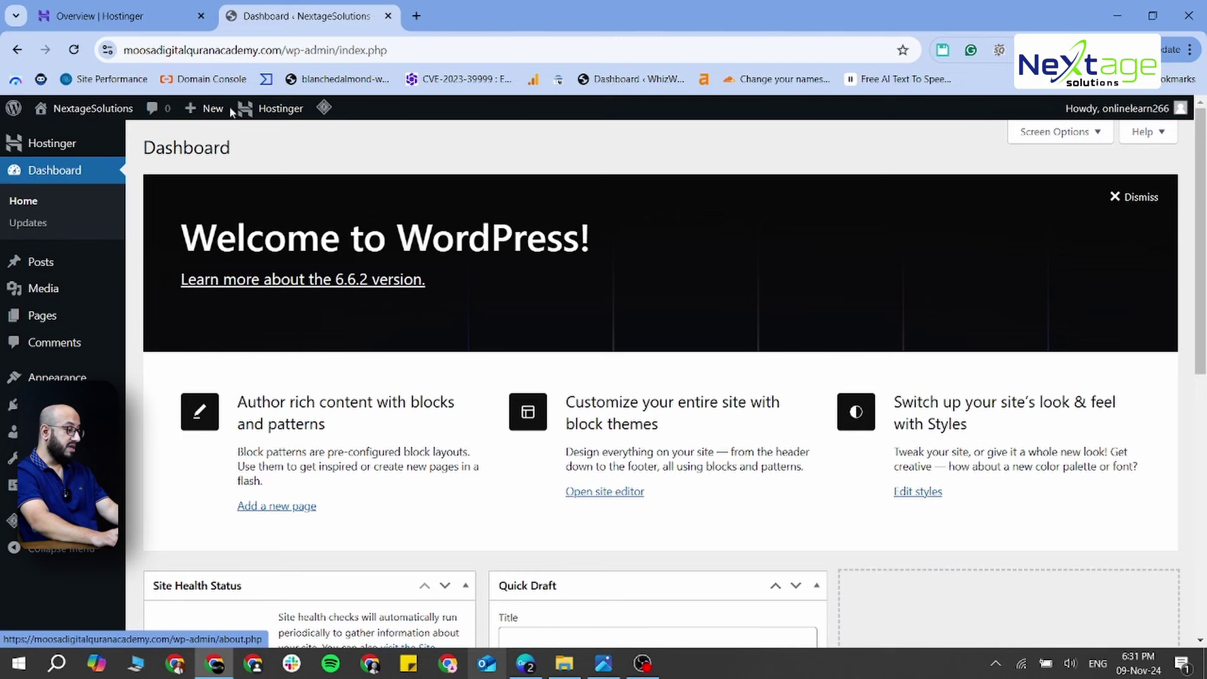
mouse_move(110, 115)
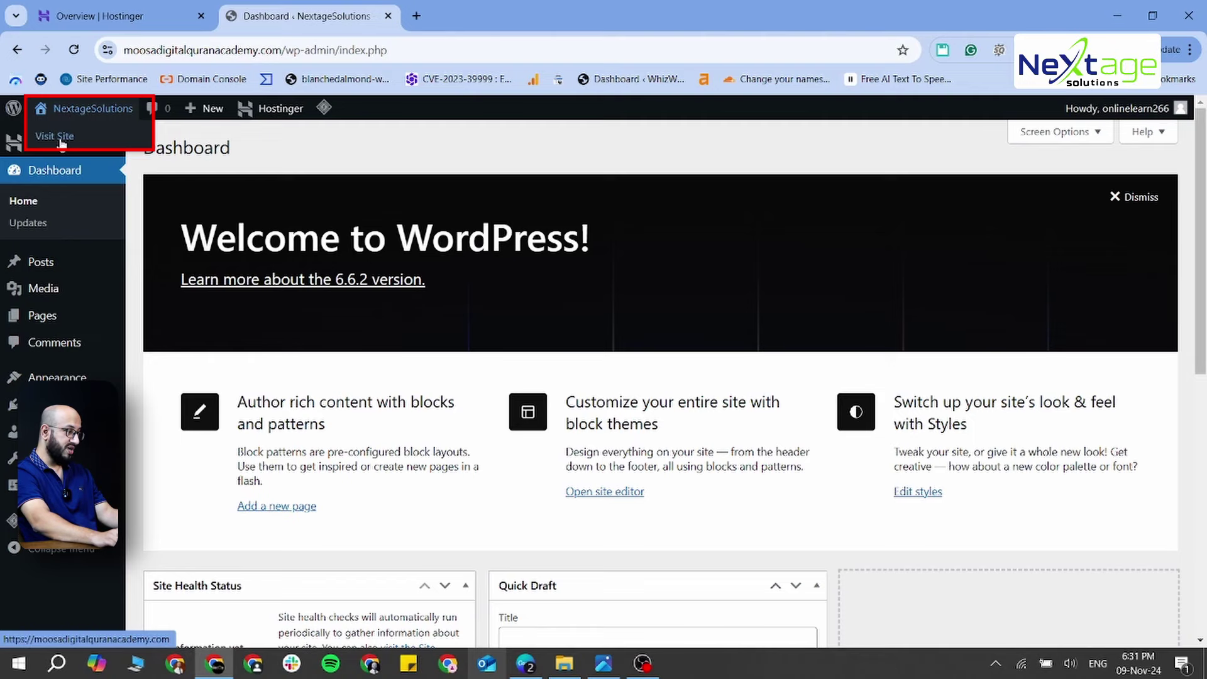
click(88, 114)
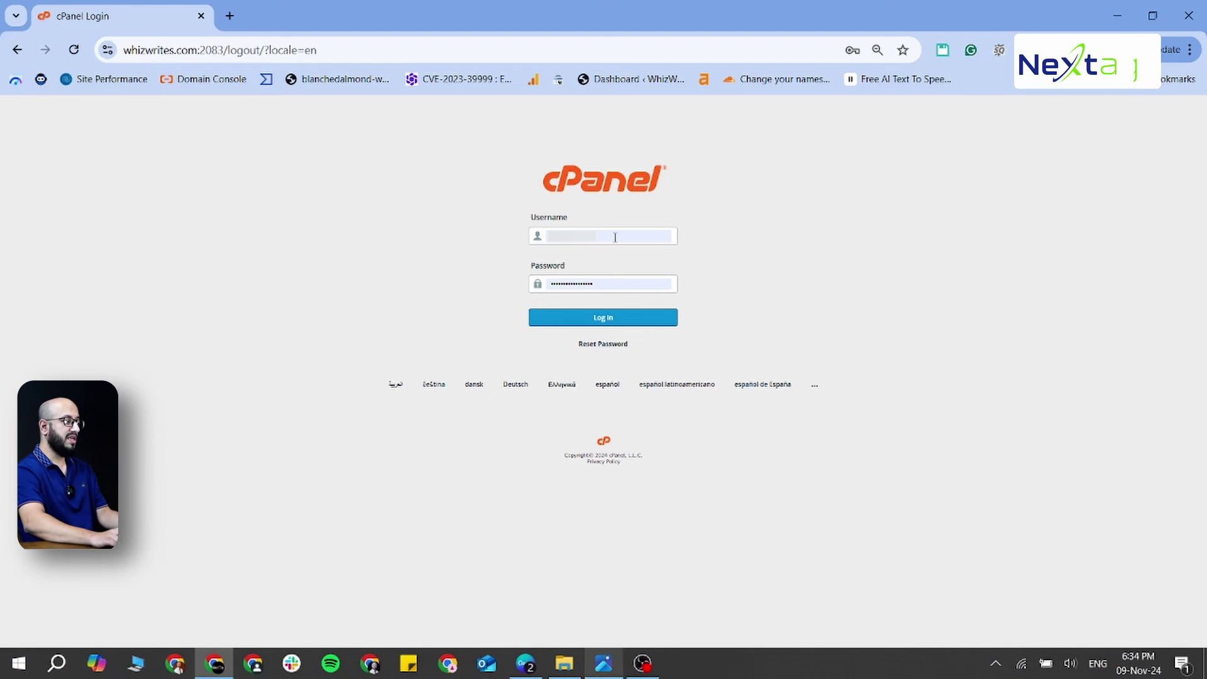
Log in to cPanel and open WordPress Manager by Softaculous via a 'wordpress' tool search
key(ctrl+0)
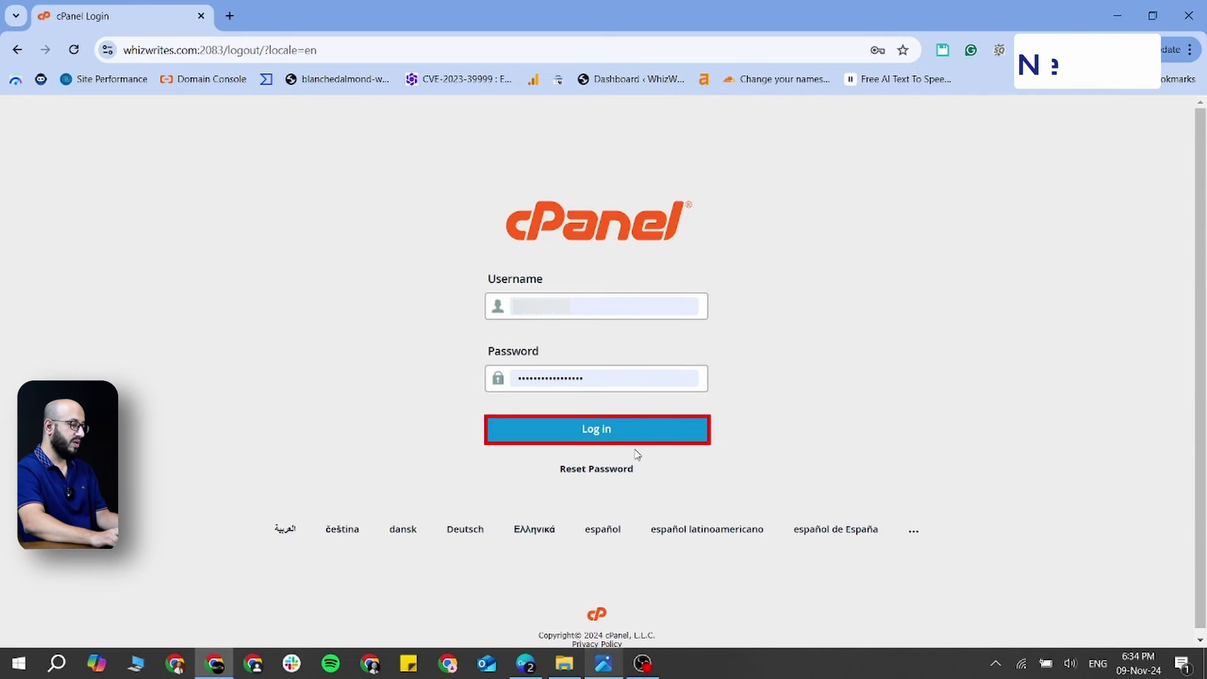
click(603, 436)
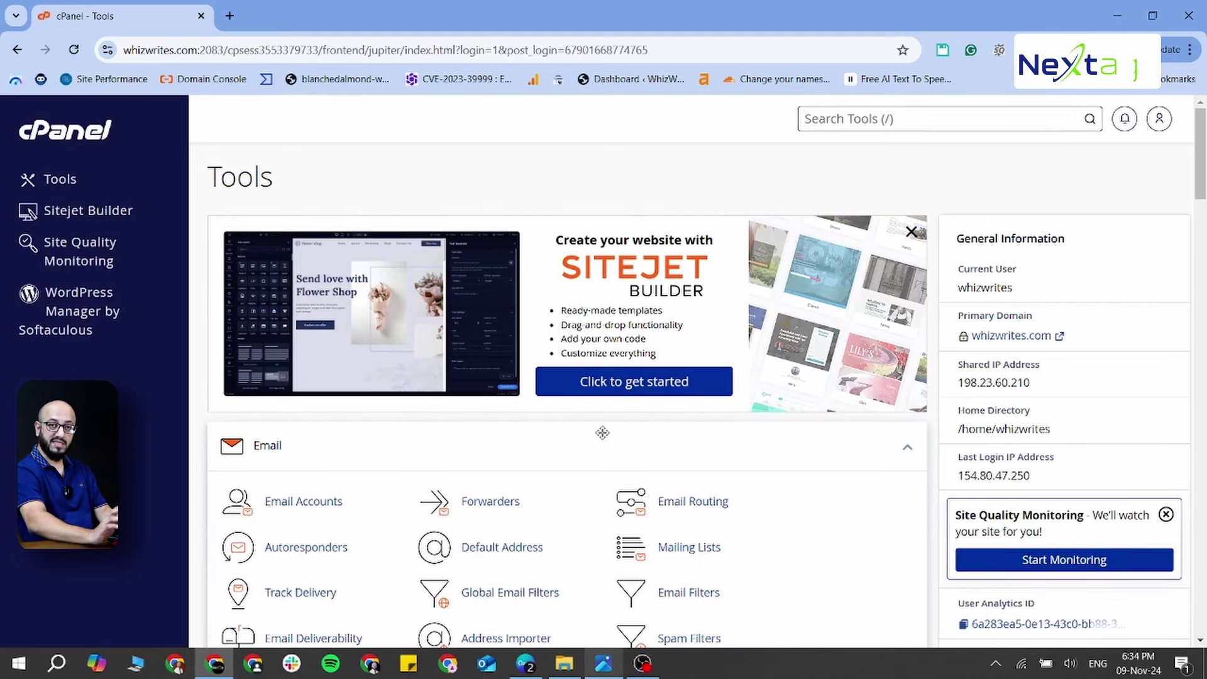
scroll(550, 318, down, 2)
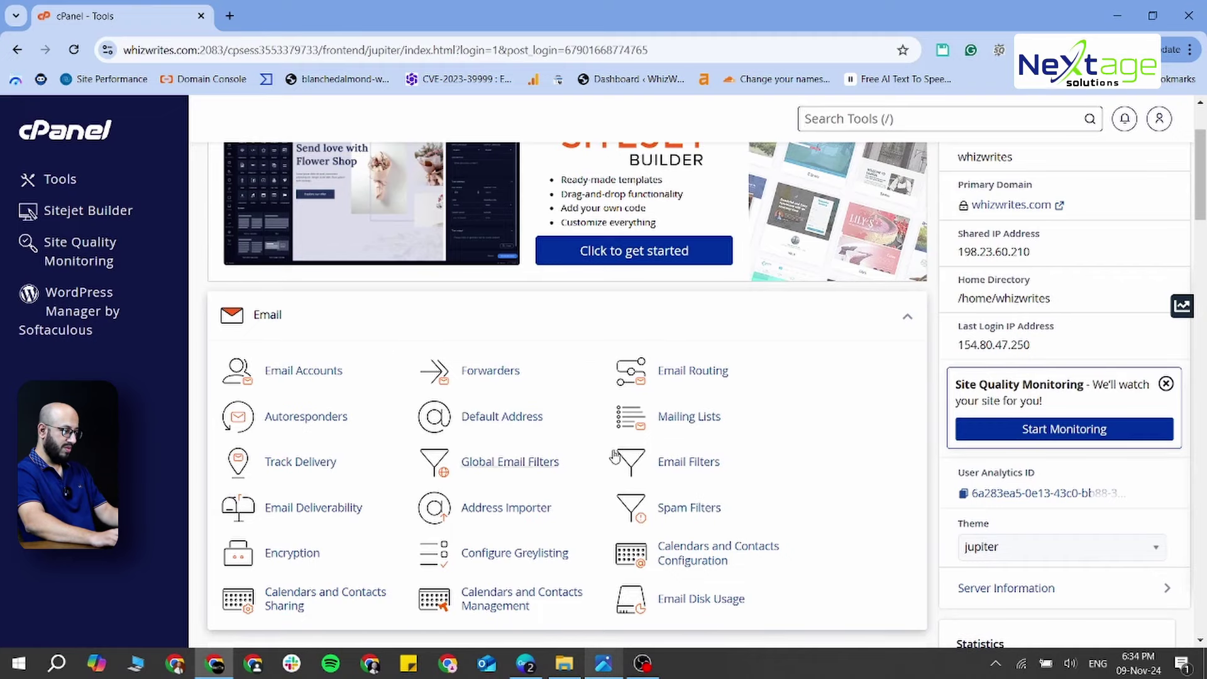
scroll(503, 418, down, 4)
scroll(619, 451, up, 6)
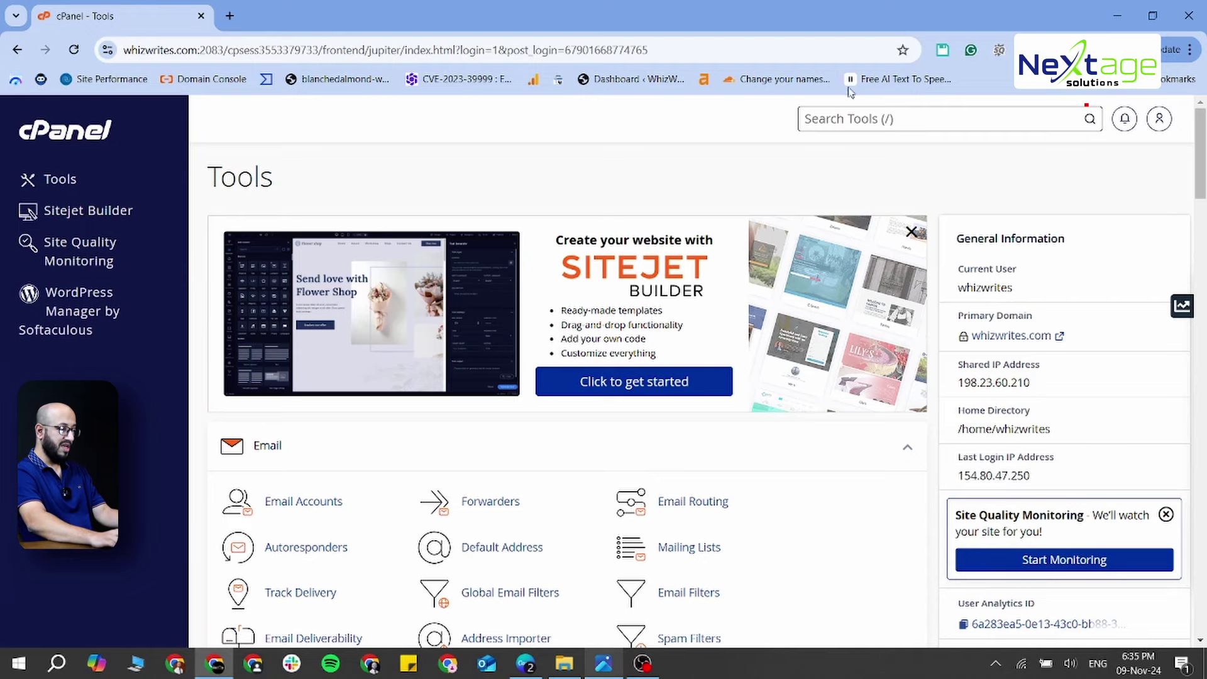
text(wordpress)
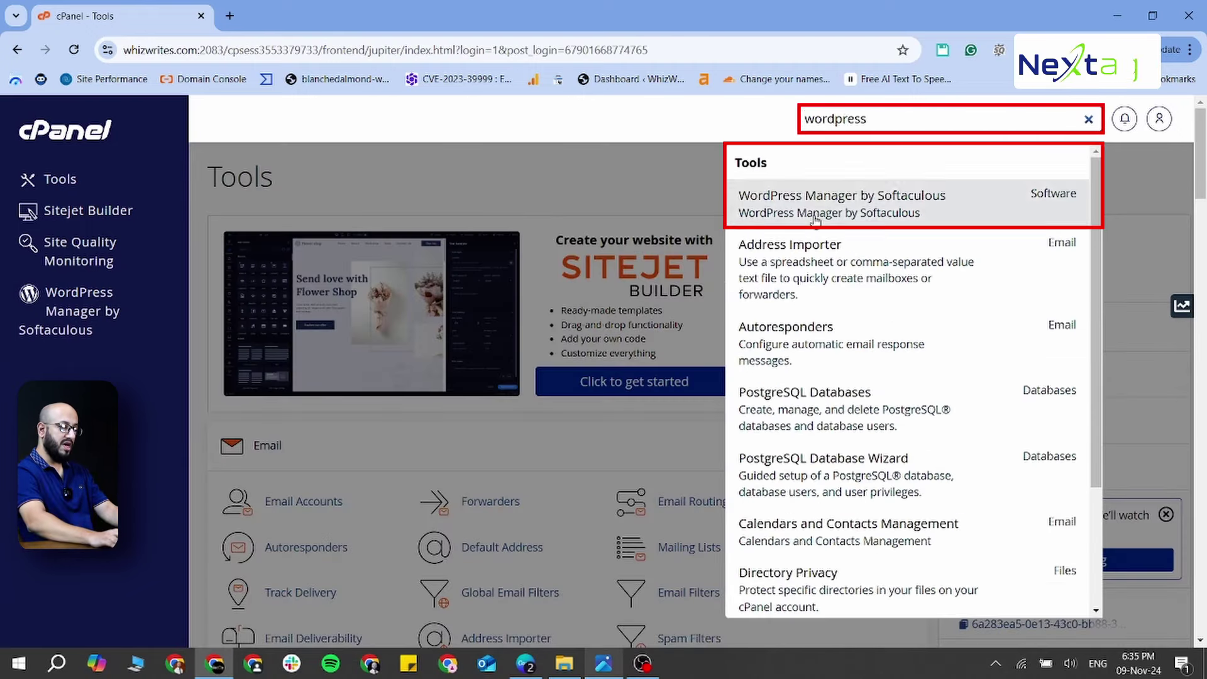
click(947, 214)
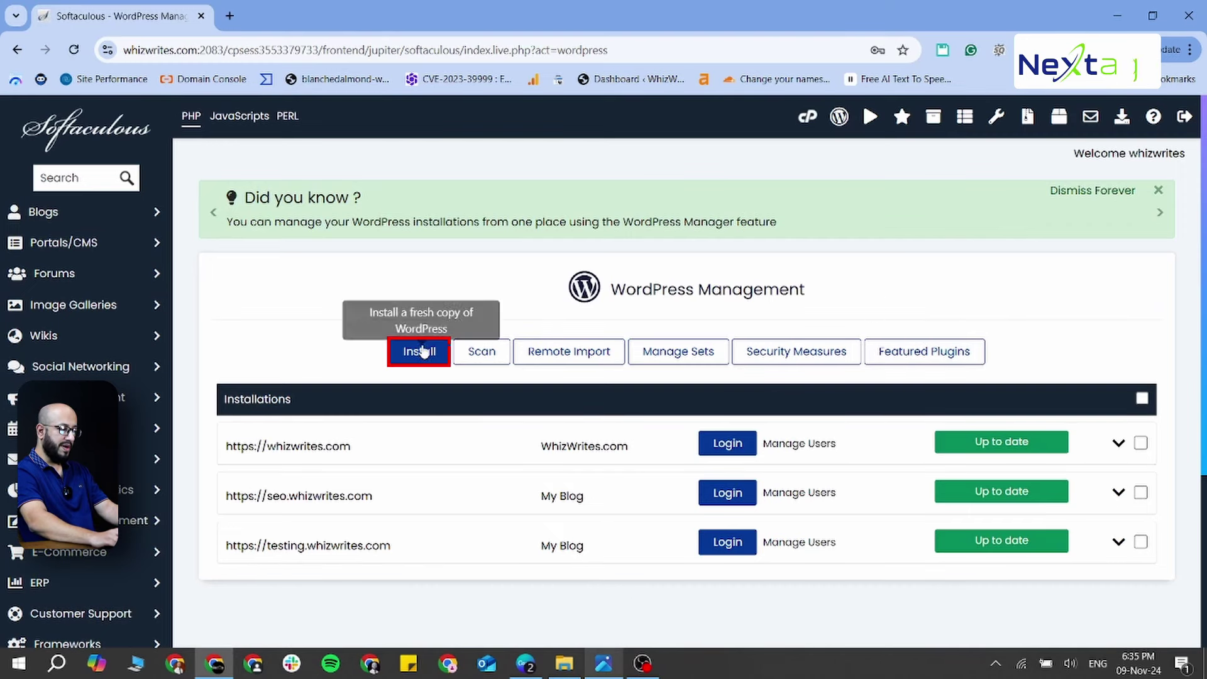
Start a new WordPress install on health.whizwrites.com at the root, removing the wp directory
click(416, 355)
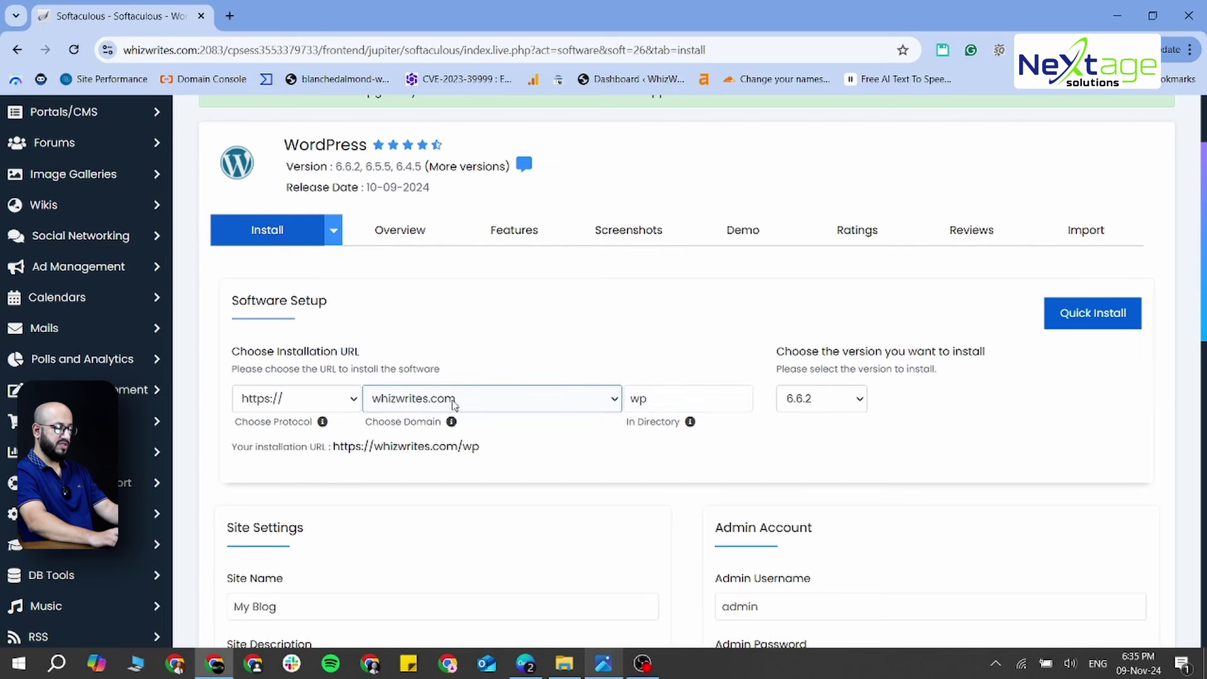
click(519, 407)
click(519, 408)
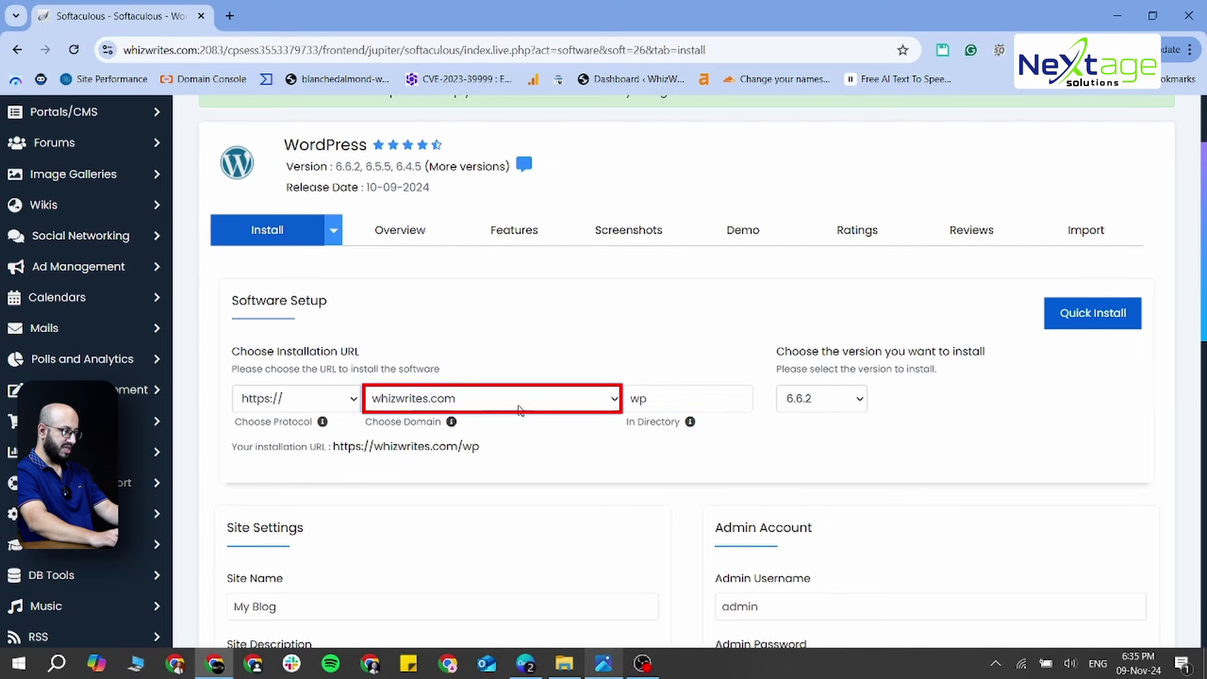
click(519, 408)
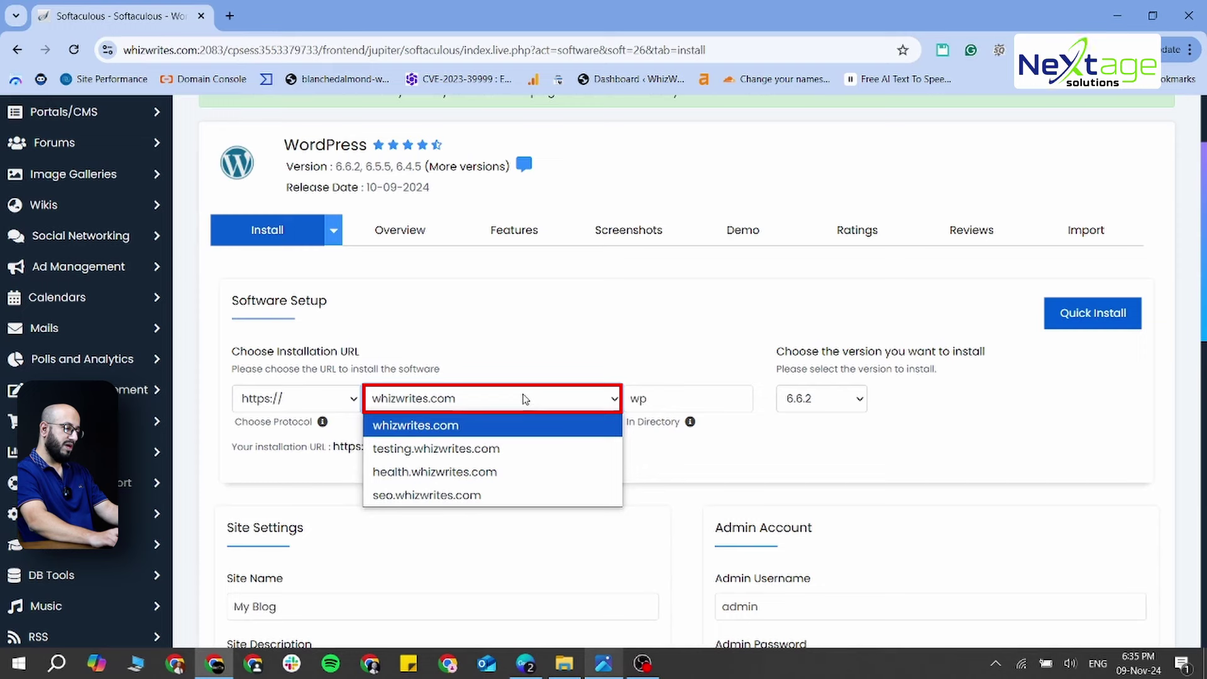
click(503, 472)
click(655, 405)
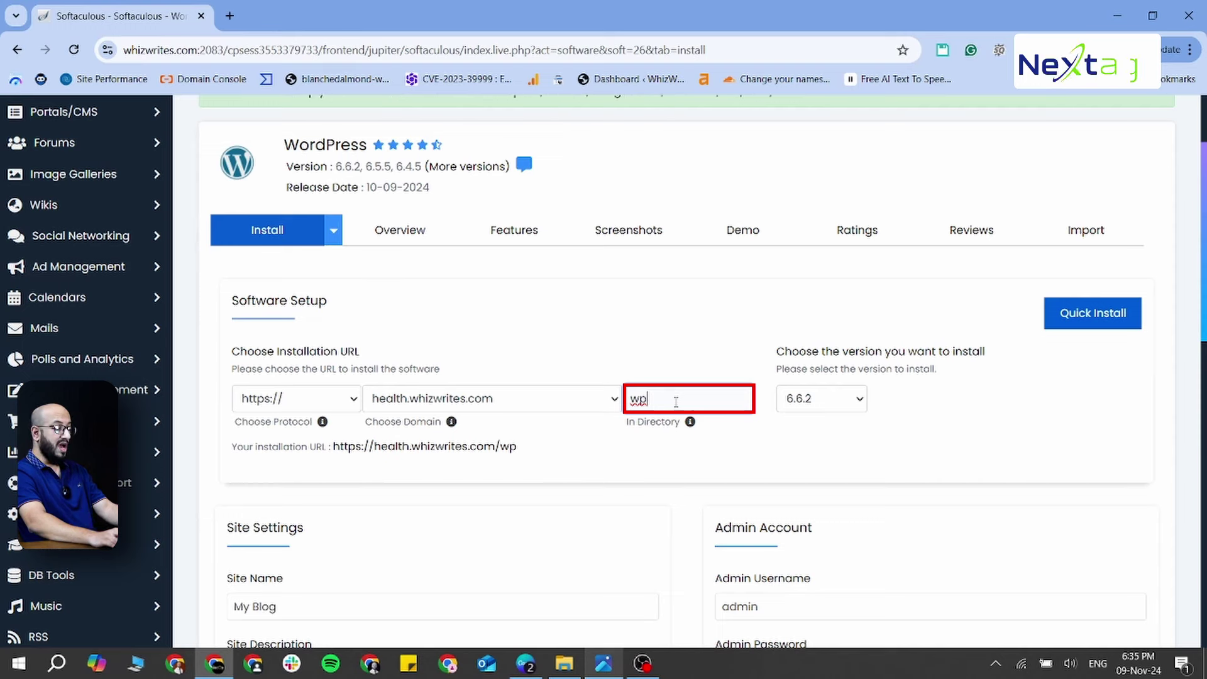
drag(675, 402, 631, 402)
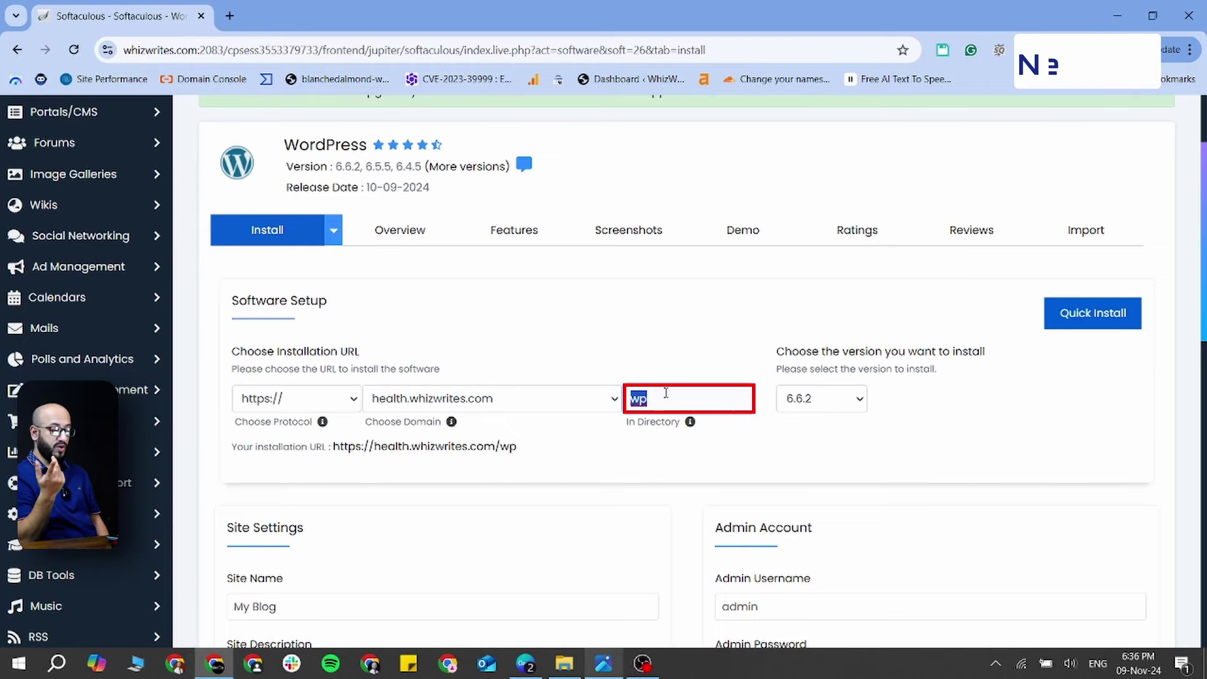
click(666, 393)
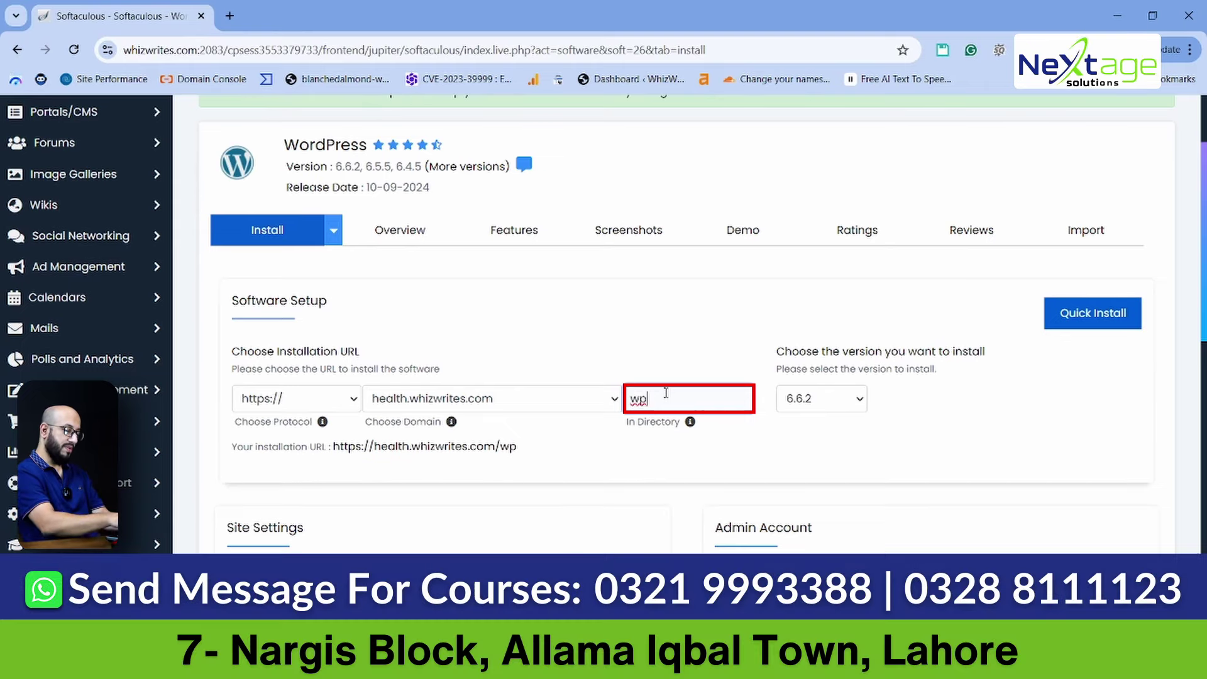
key(BackSpace)
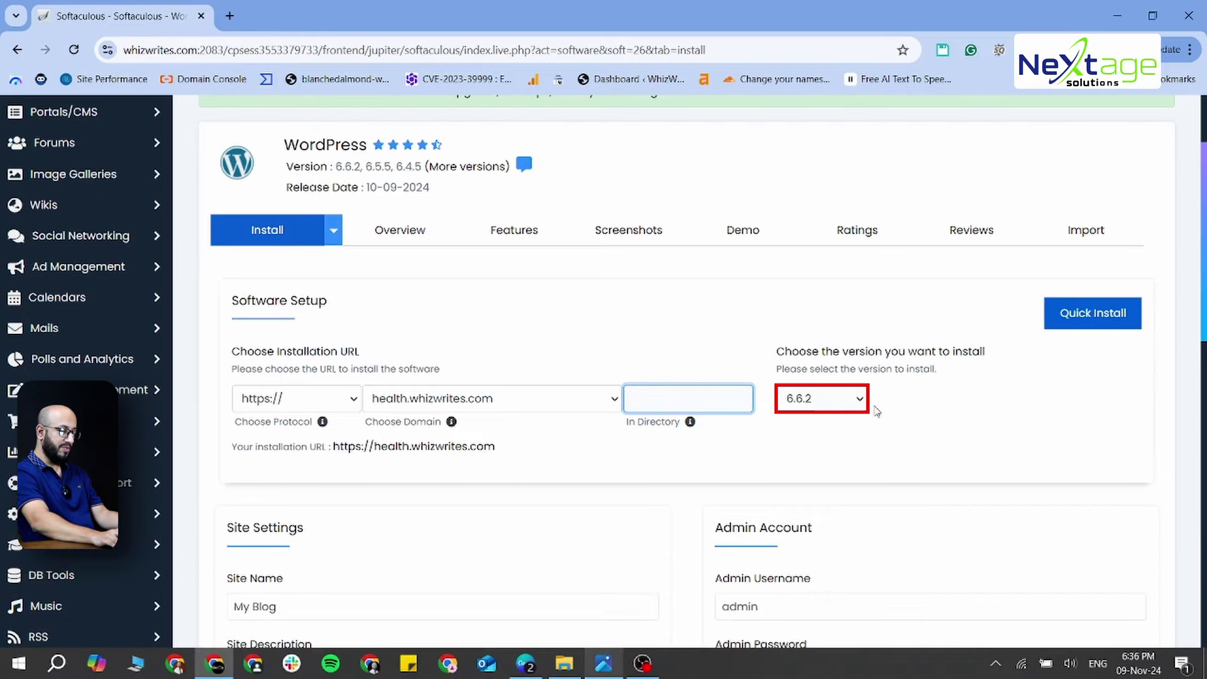
scroll(840, 423, down, 5)
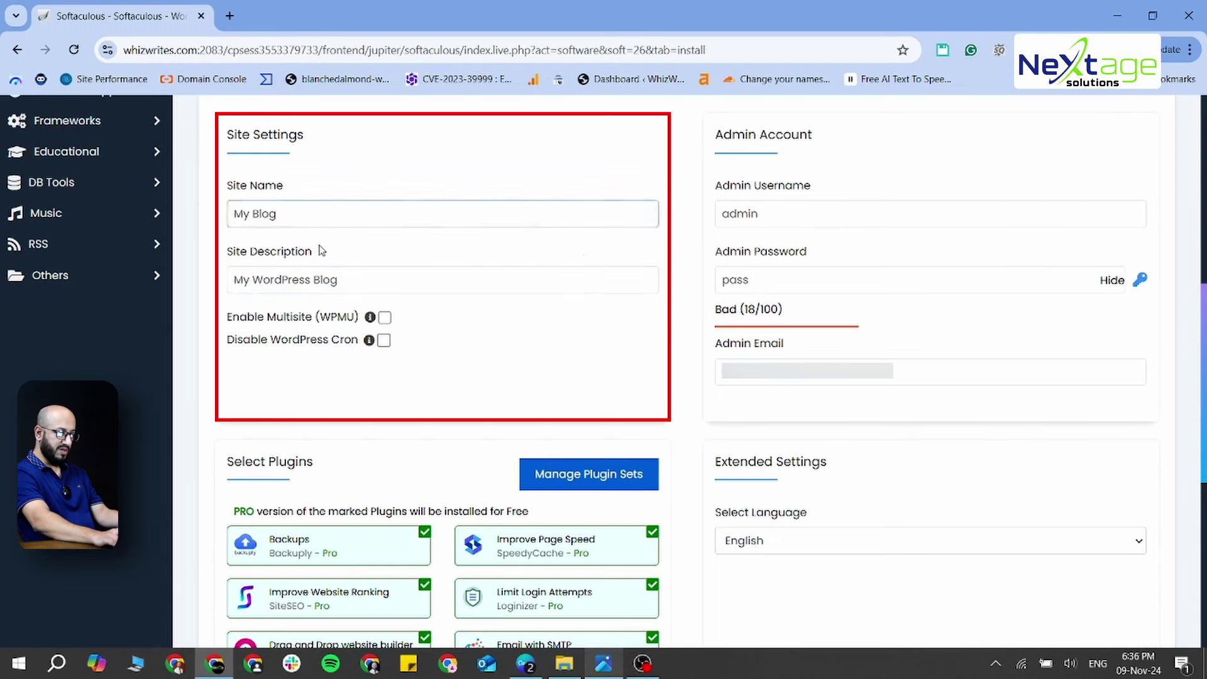
double_click(802, 220)
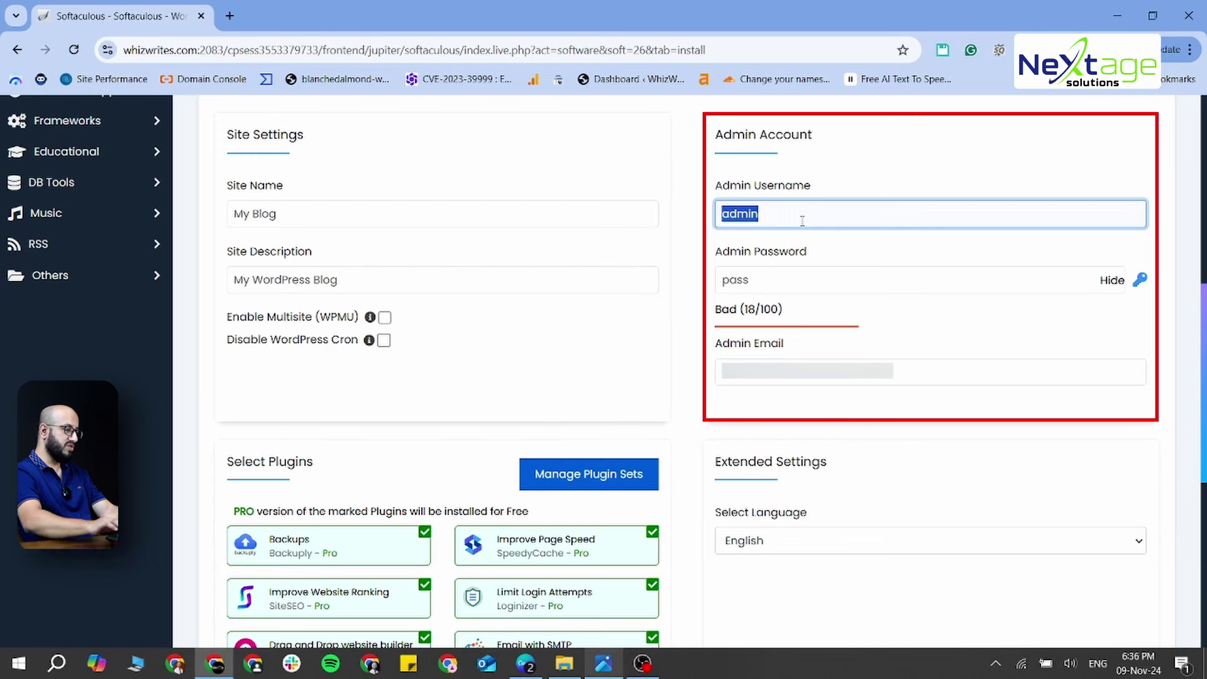
Customise the admin username by adding a short prefix
click(802, 221)
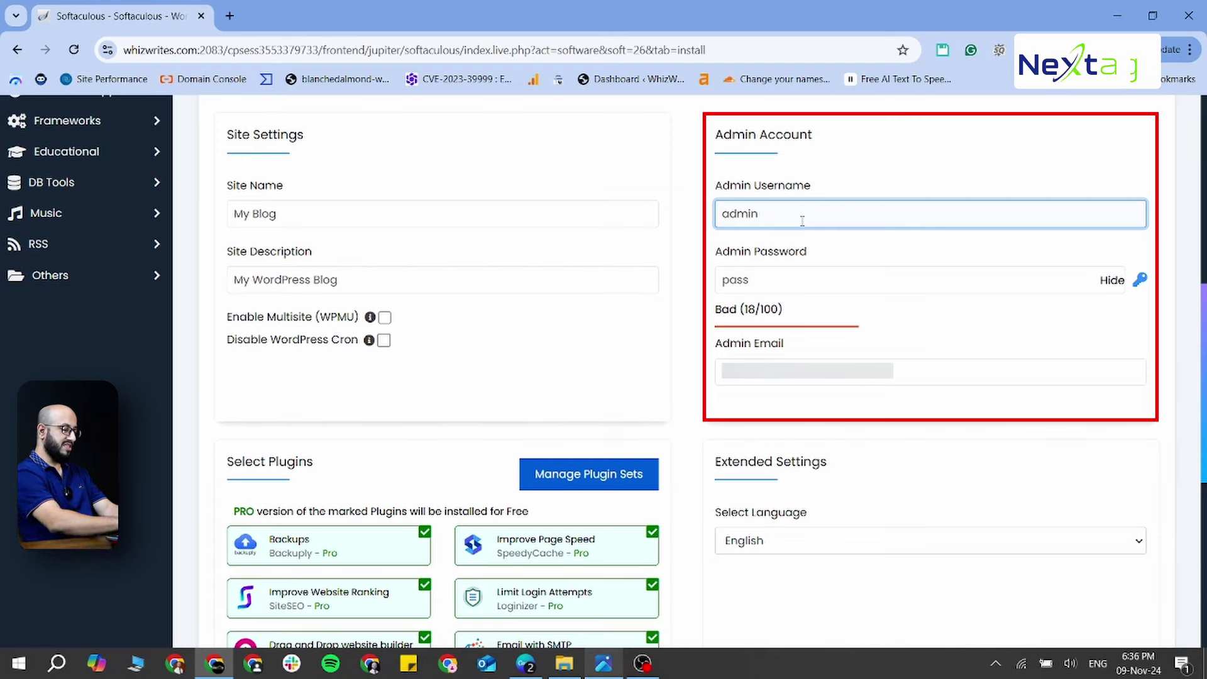
key(Home)
text(ap)
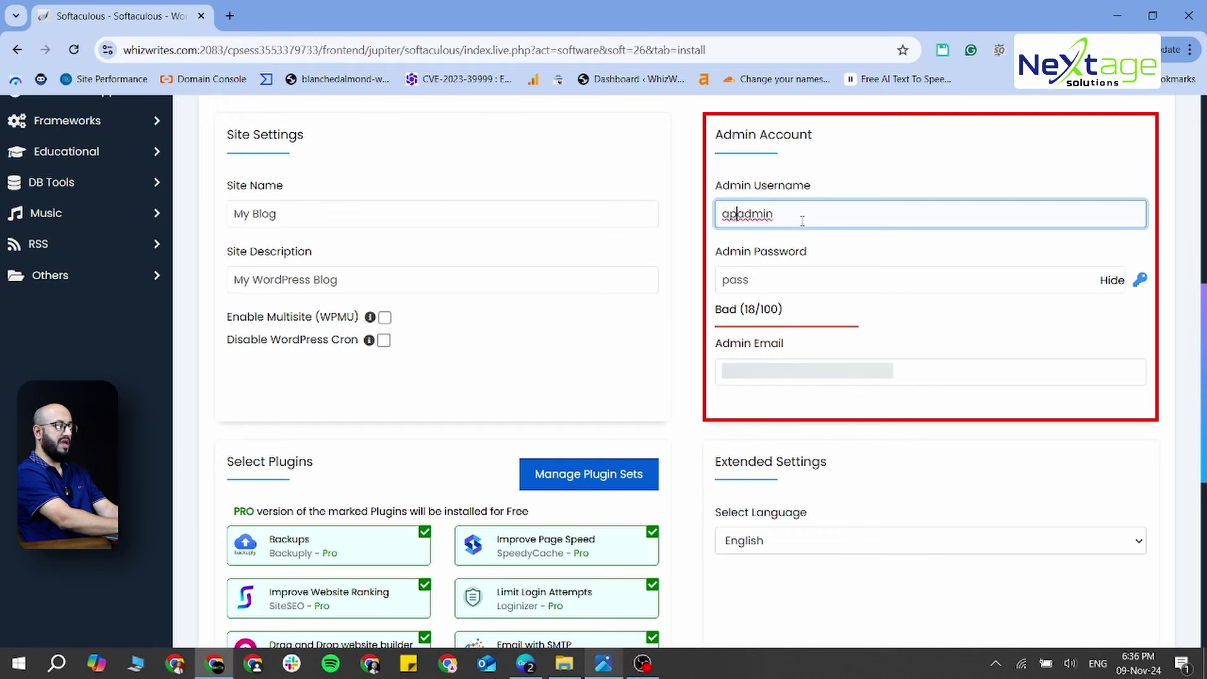
text(-)
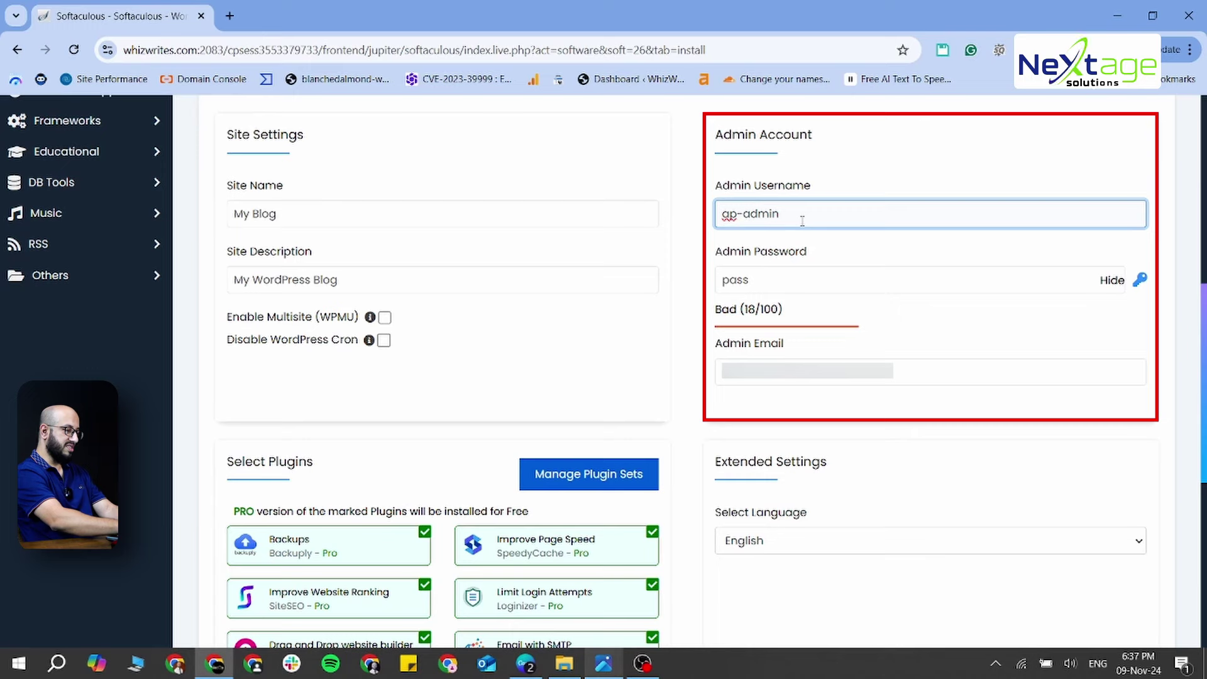
key(BackSpace)
Generate a random admin password and lengthen it to Strong (100/100)
click(793, 278)
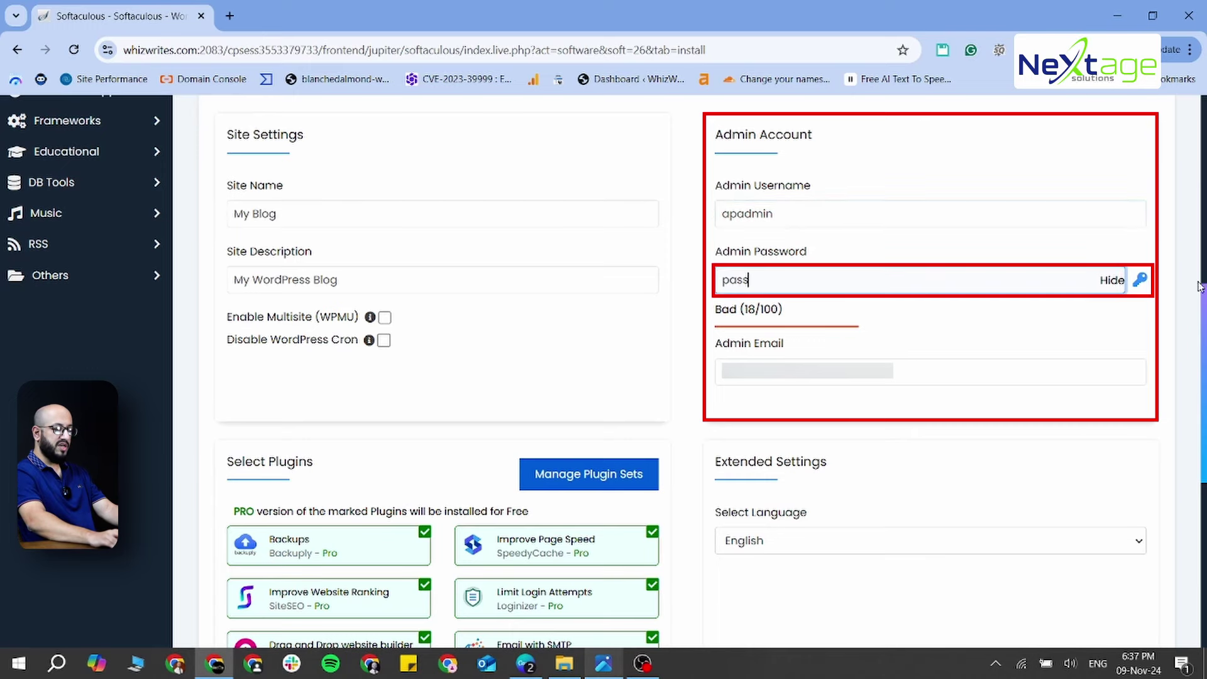
click(1140, 279)
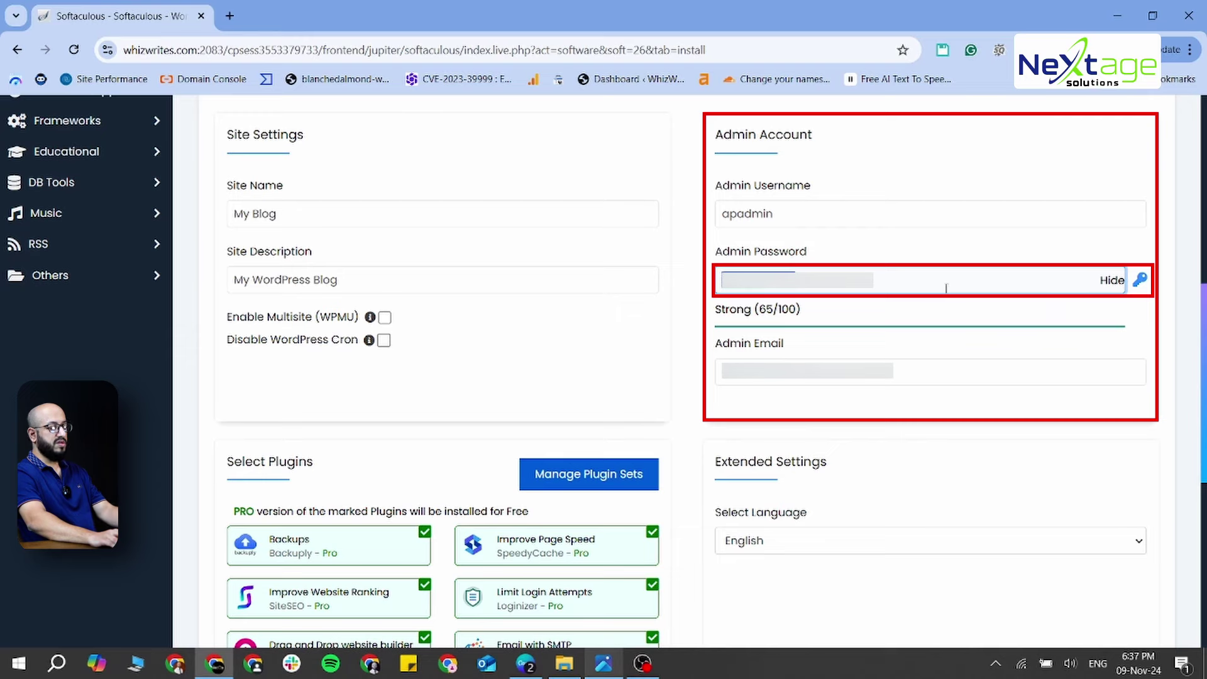
click(892, 285)
key(ctrl+v)
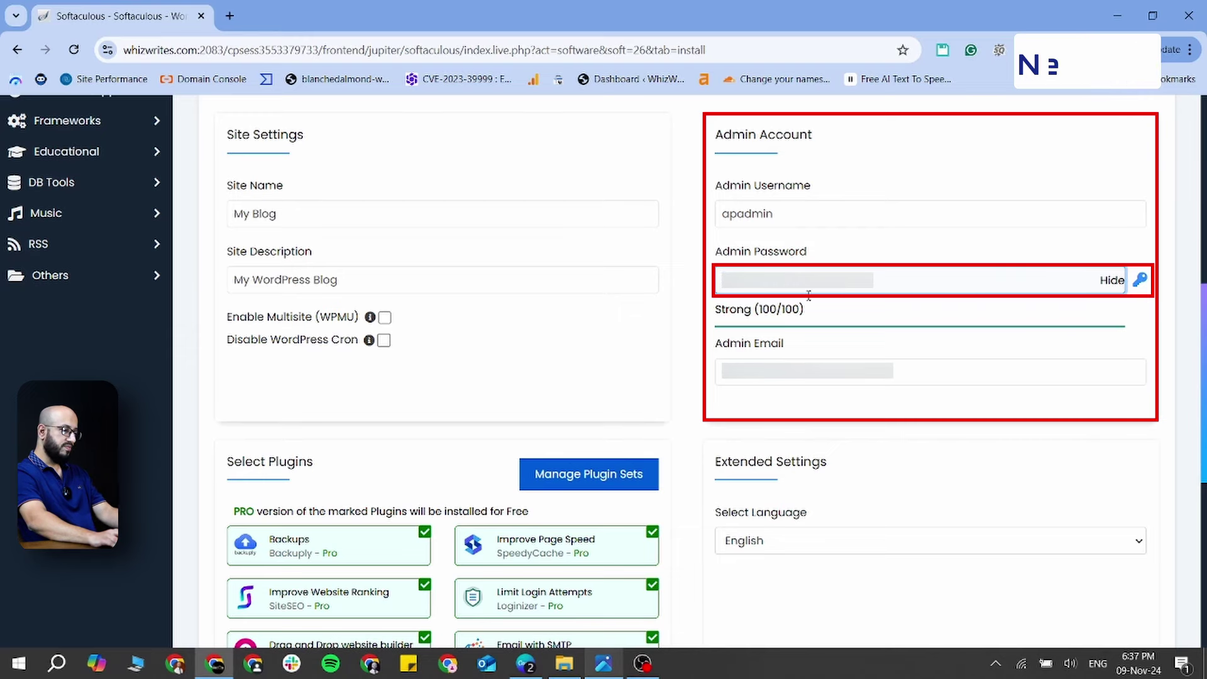
click(1112, 280)
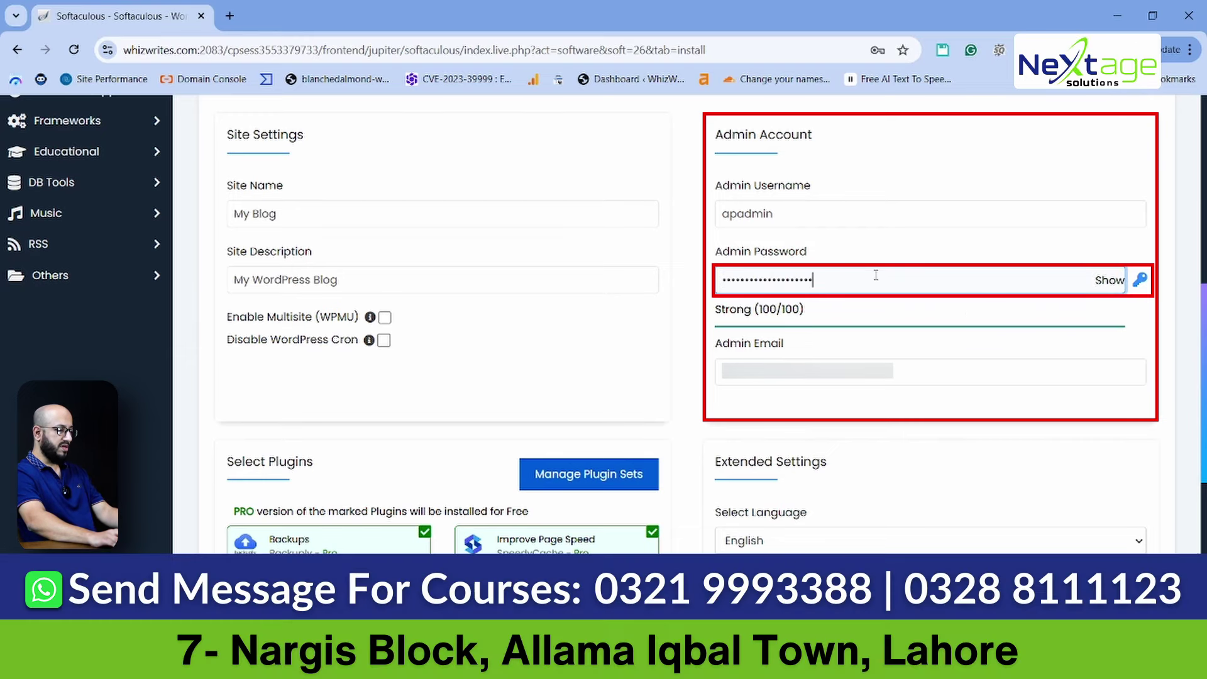
key(ctrl+v)
key(ctrl+v)
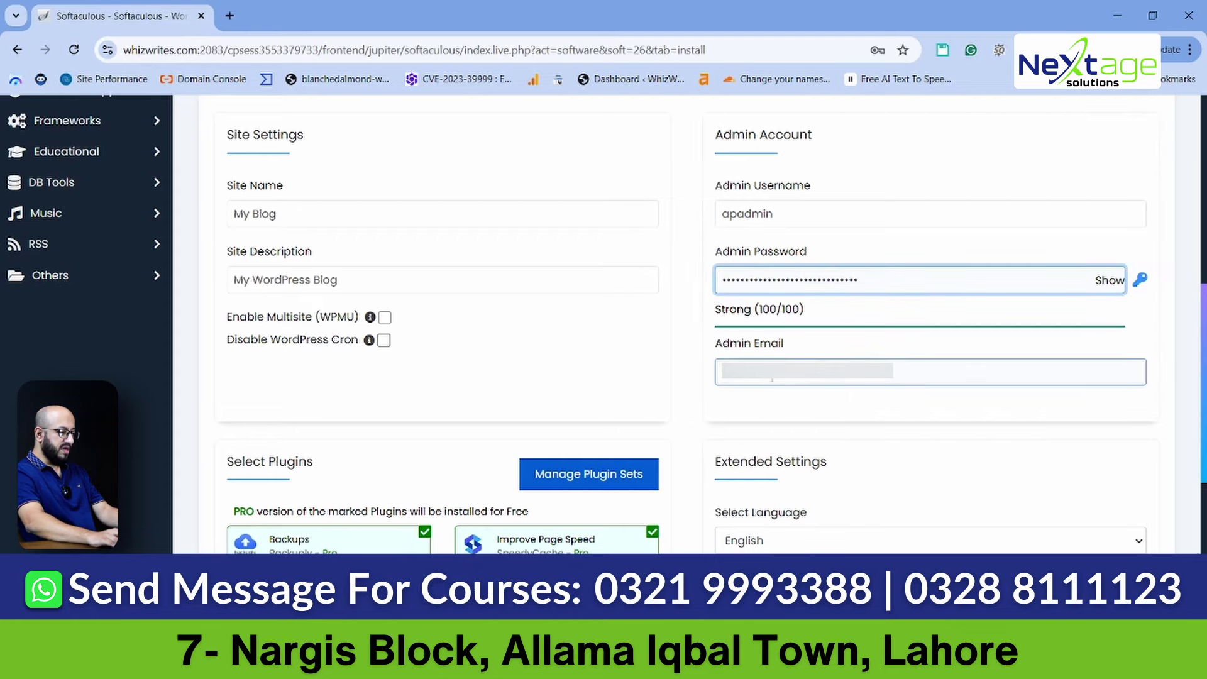
Replace the admin email with the new address and scroll down to Install
click(922, 366)
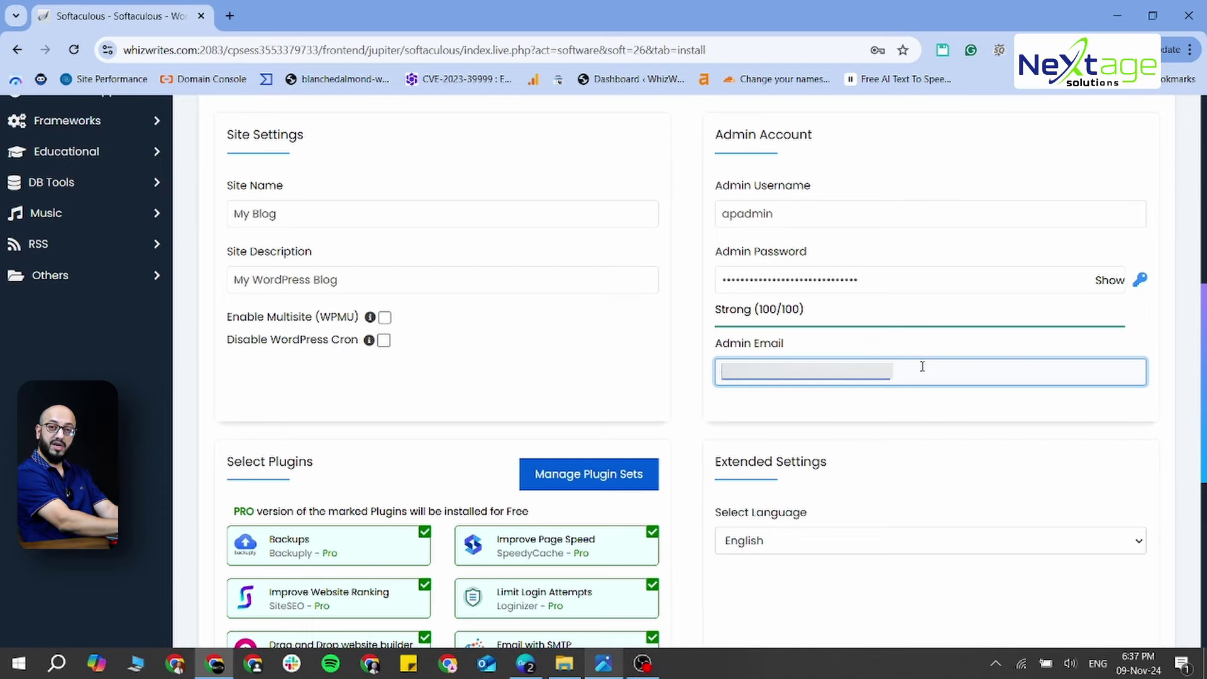
key(BackSpace)
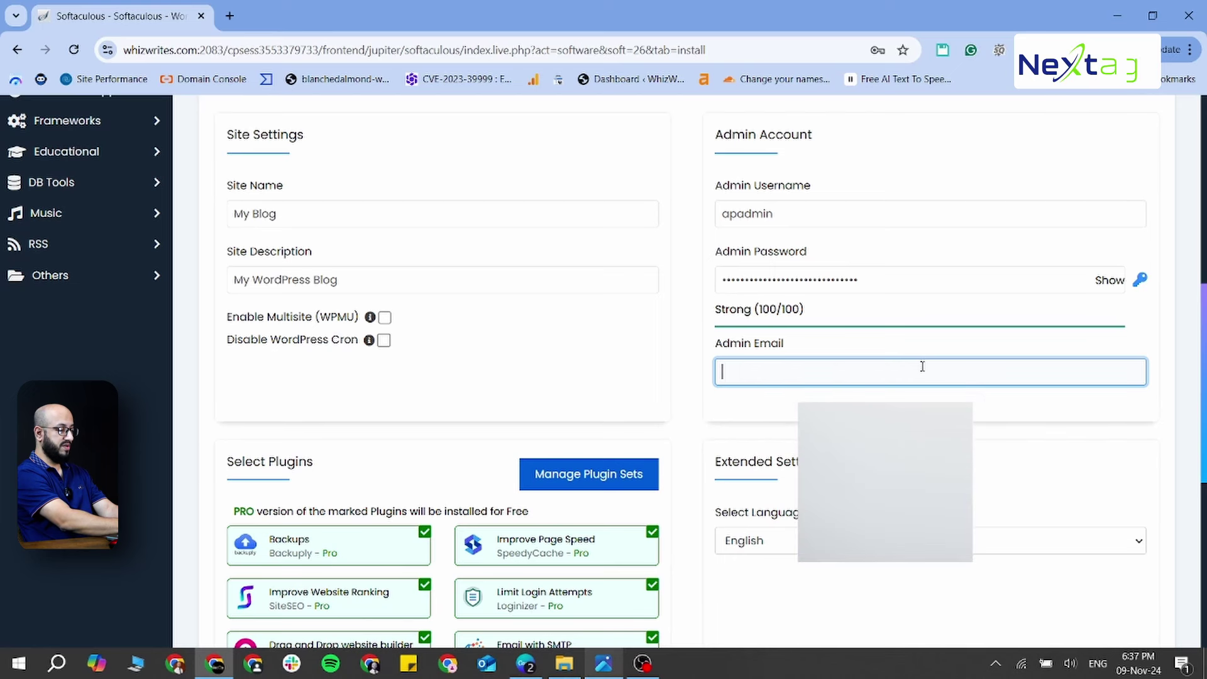
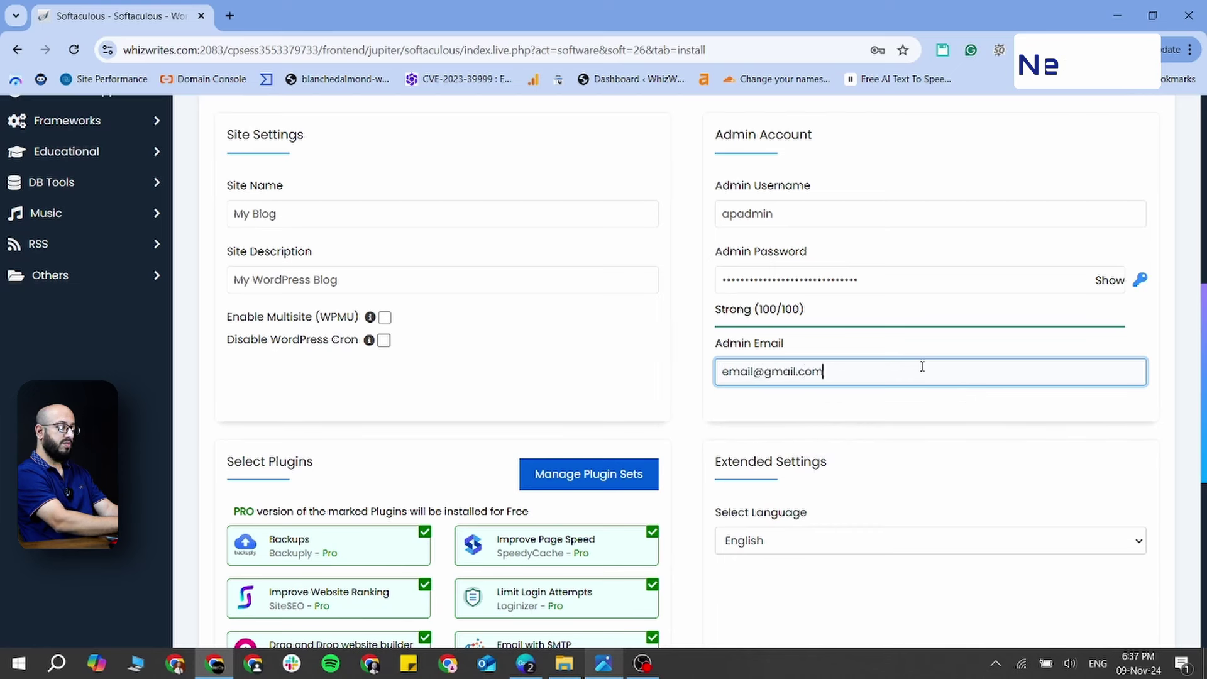
scroll(1081, 414, down, 7)
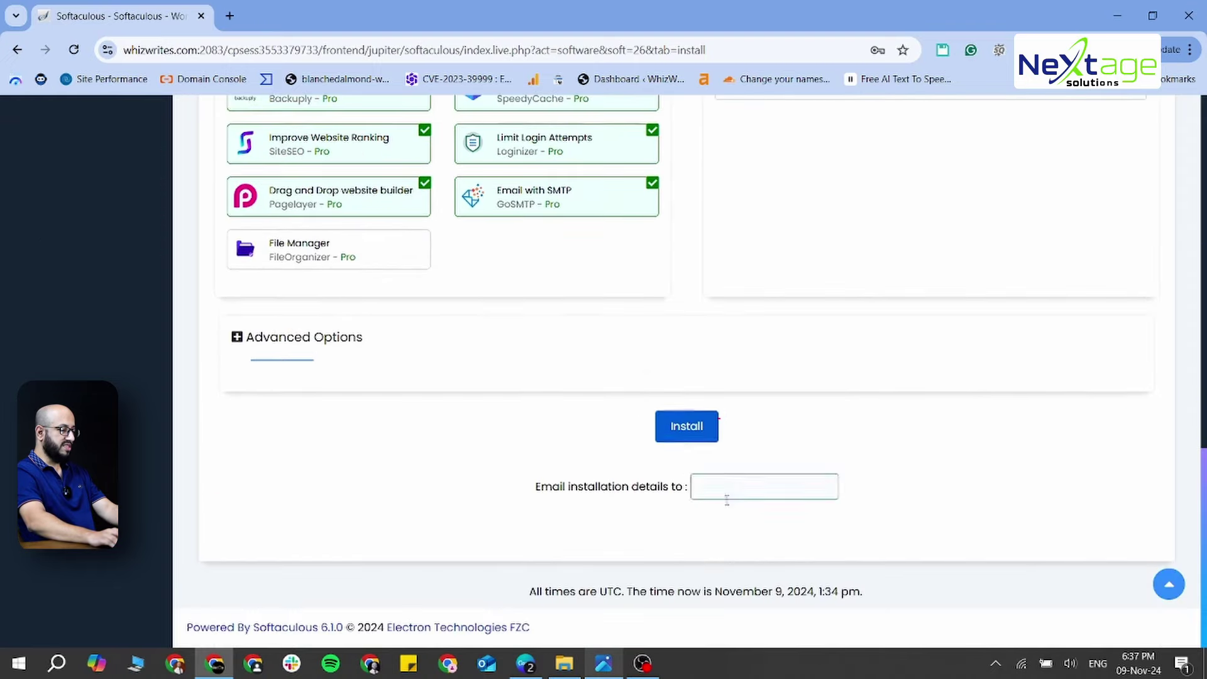
Run the Softaculous WordPress install and let Chrome save the admin login
click(681, 431)
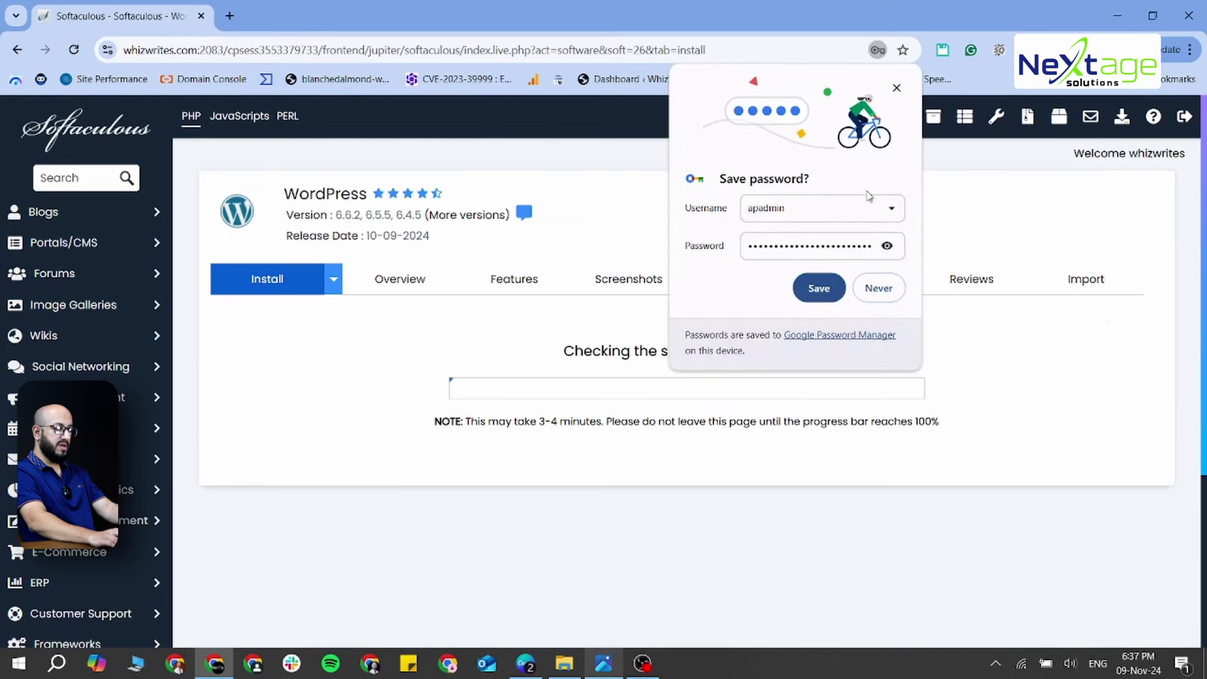
click(817, 288)
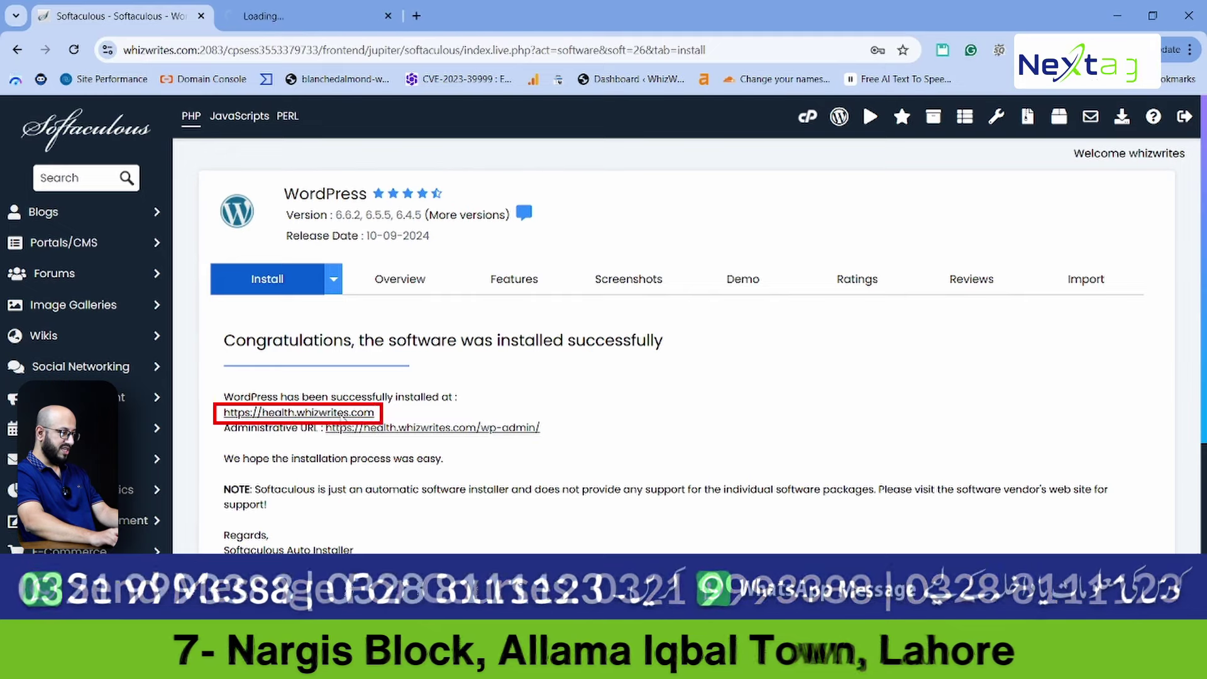
View health.whizwrites.com in a new tab, then open its wp-admin Dashboard
middle_click(343, 413)
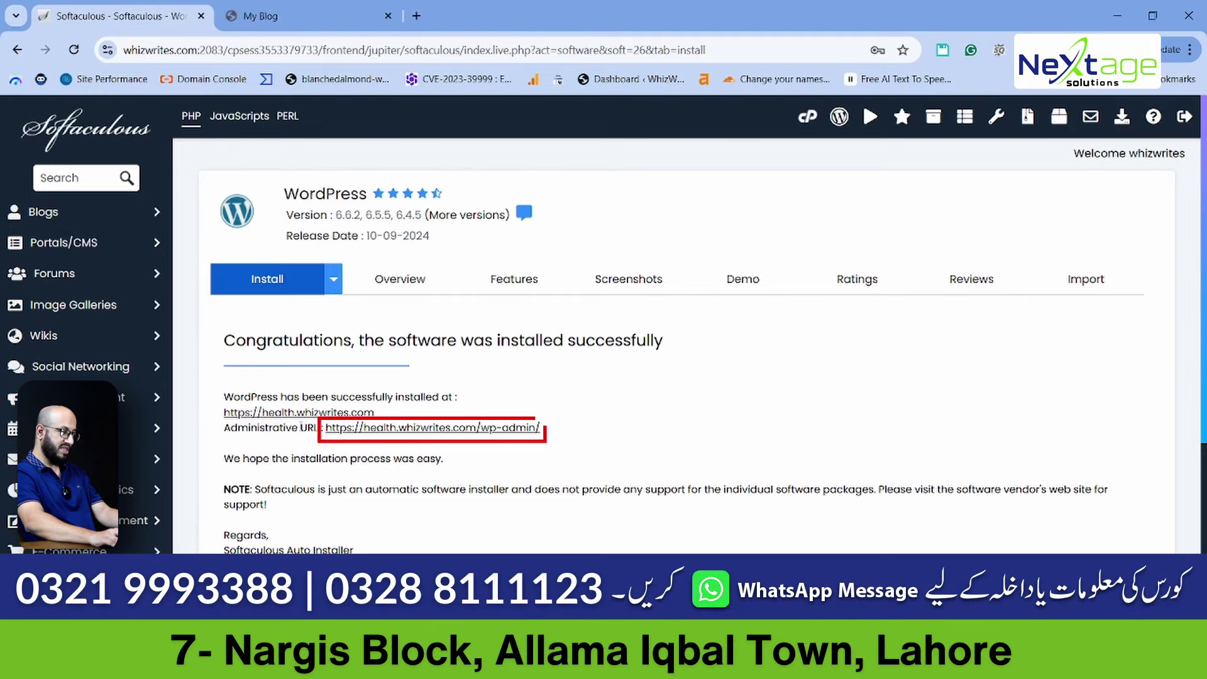
middle_click(410, 429)
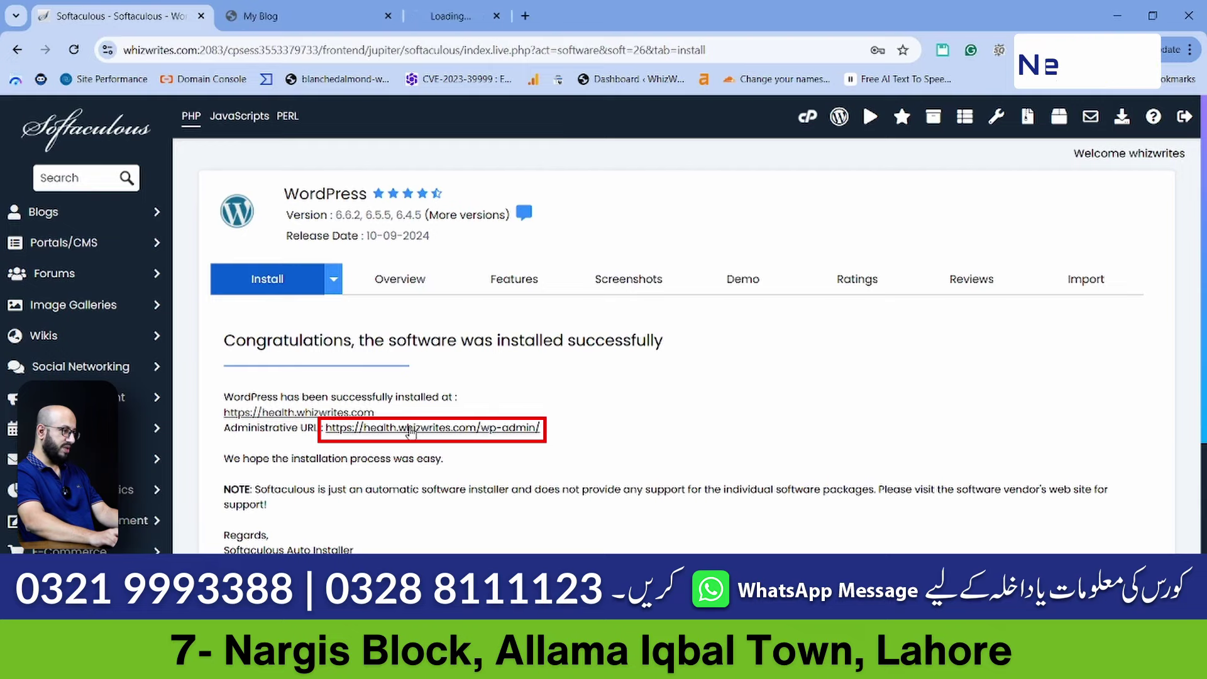
click(304, 6)
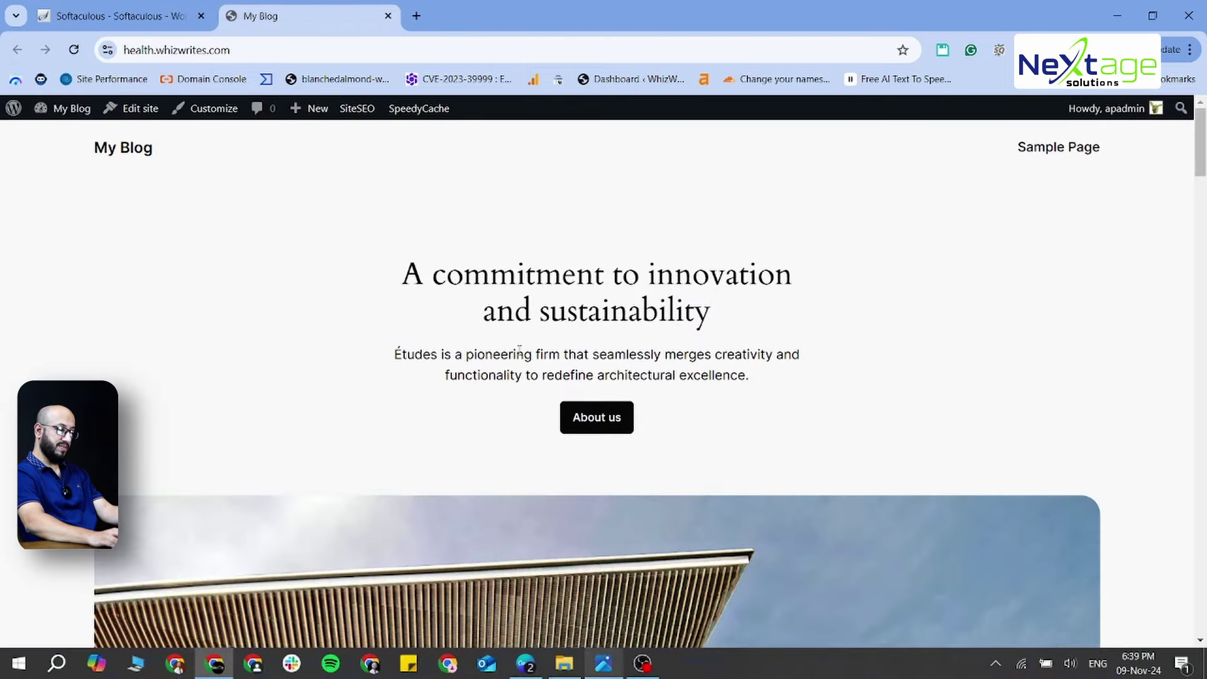
scroll(514, 359, down, 12)
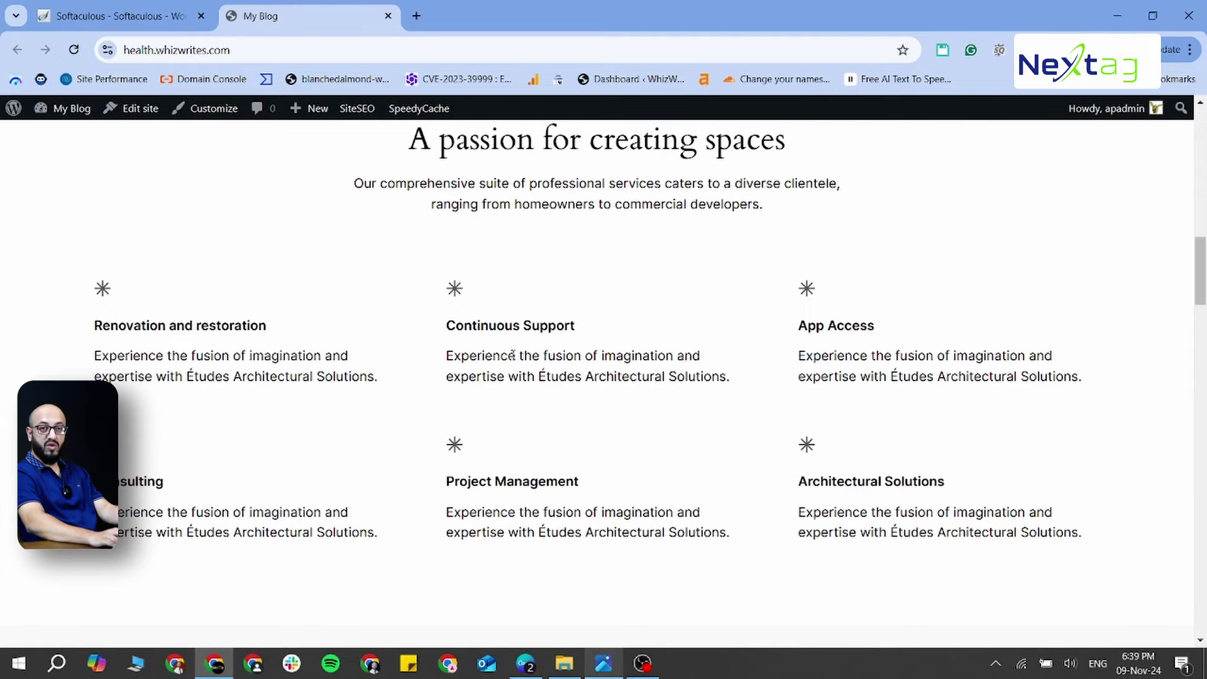
scroll(514, 356, up, 12)
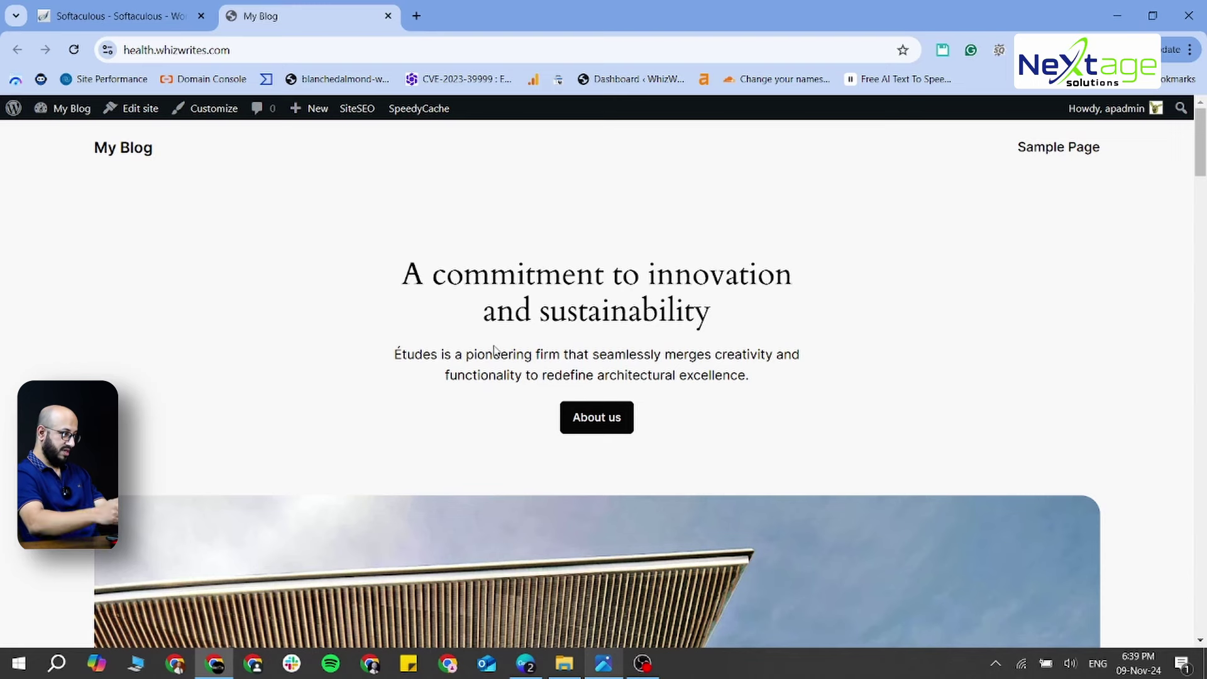
key(ctrl+shift+Tab)
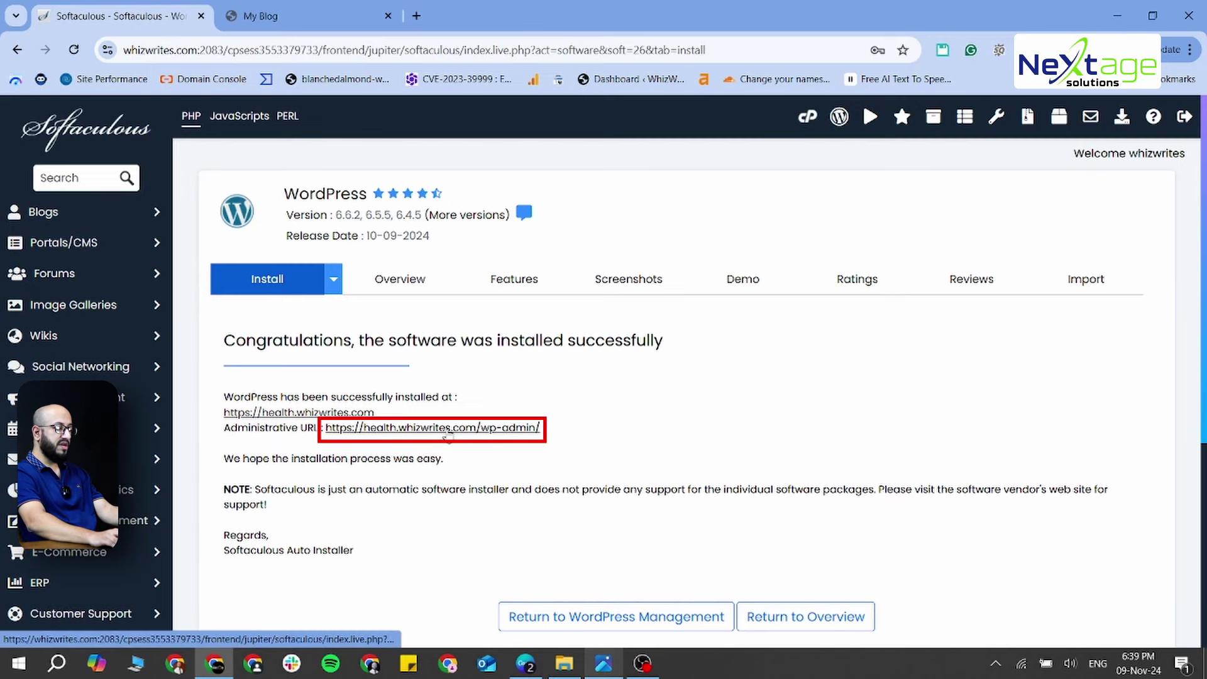
click(432, 428)
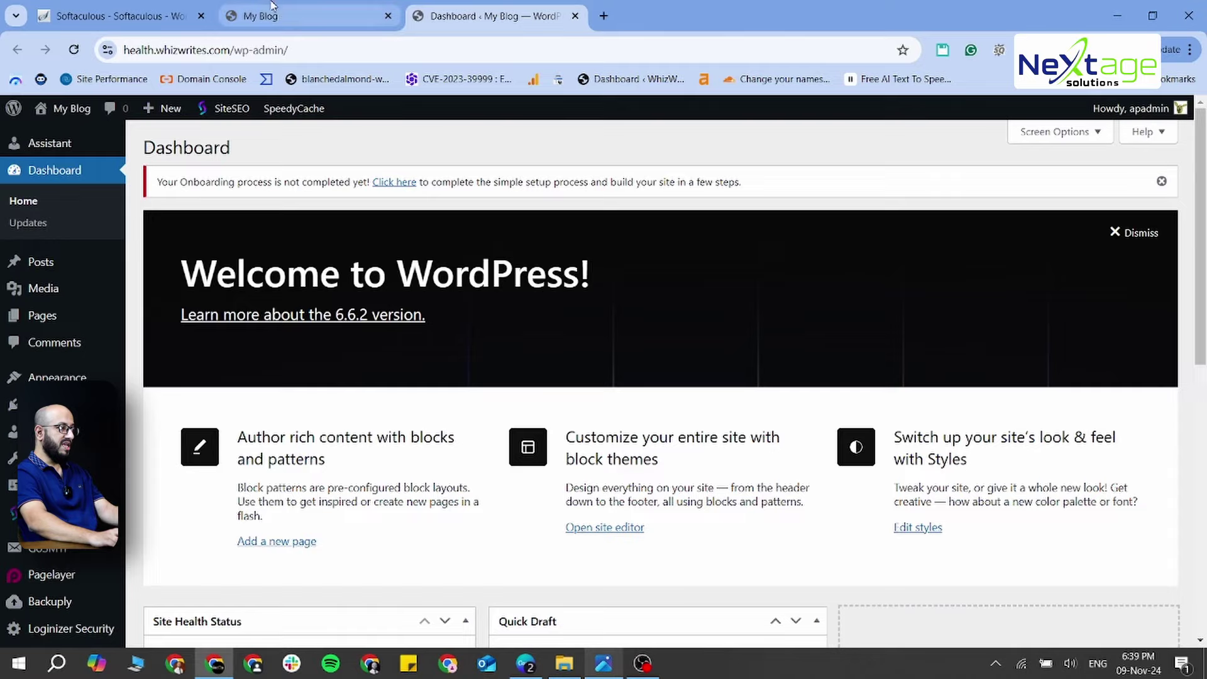
click(273, 6)
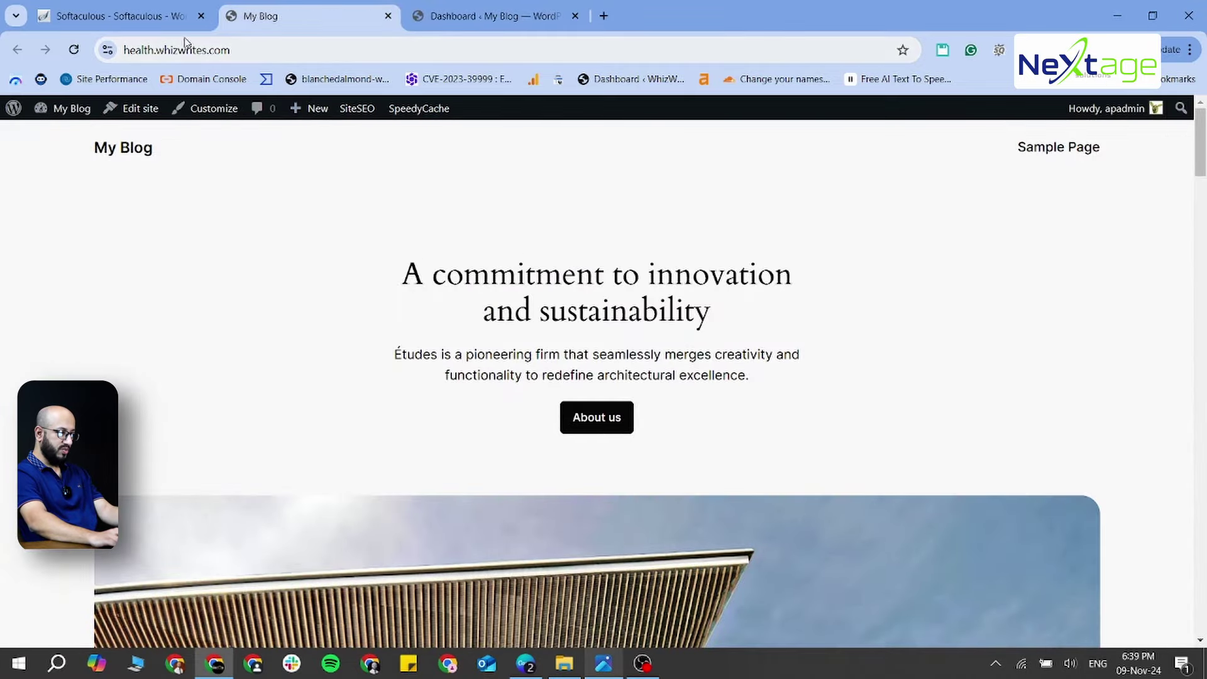
click(461, 22)
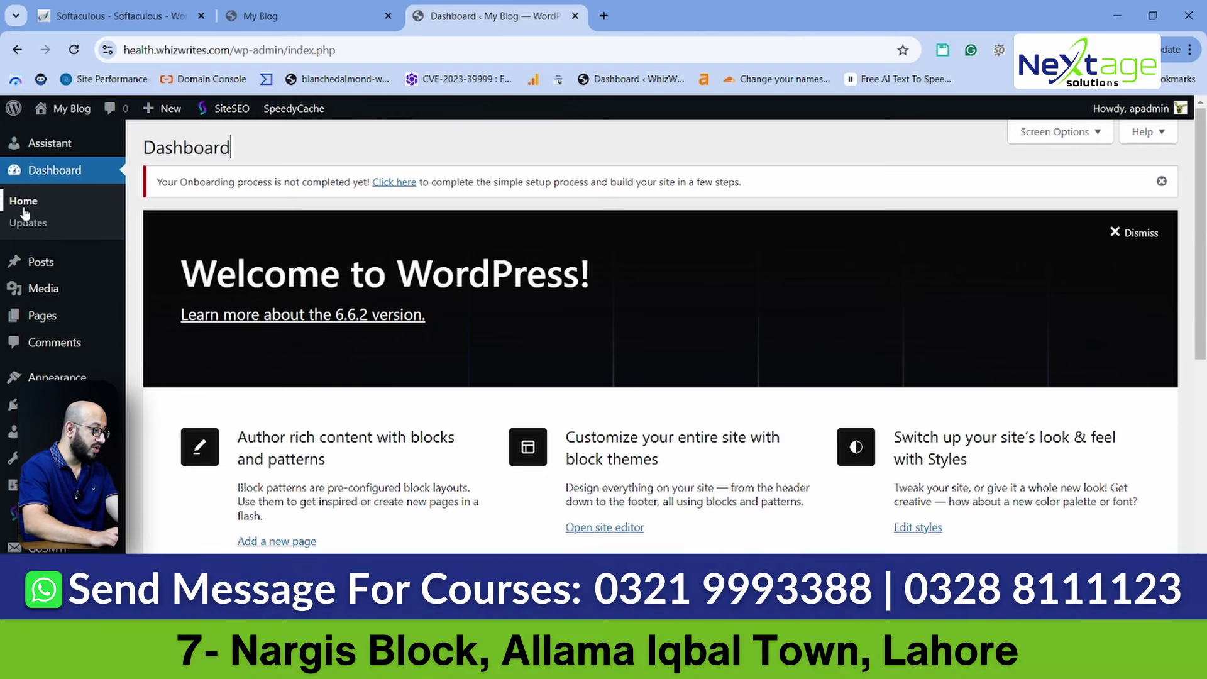
mouse_move(83, 267)
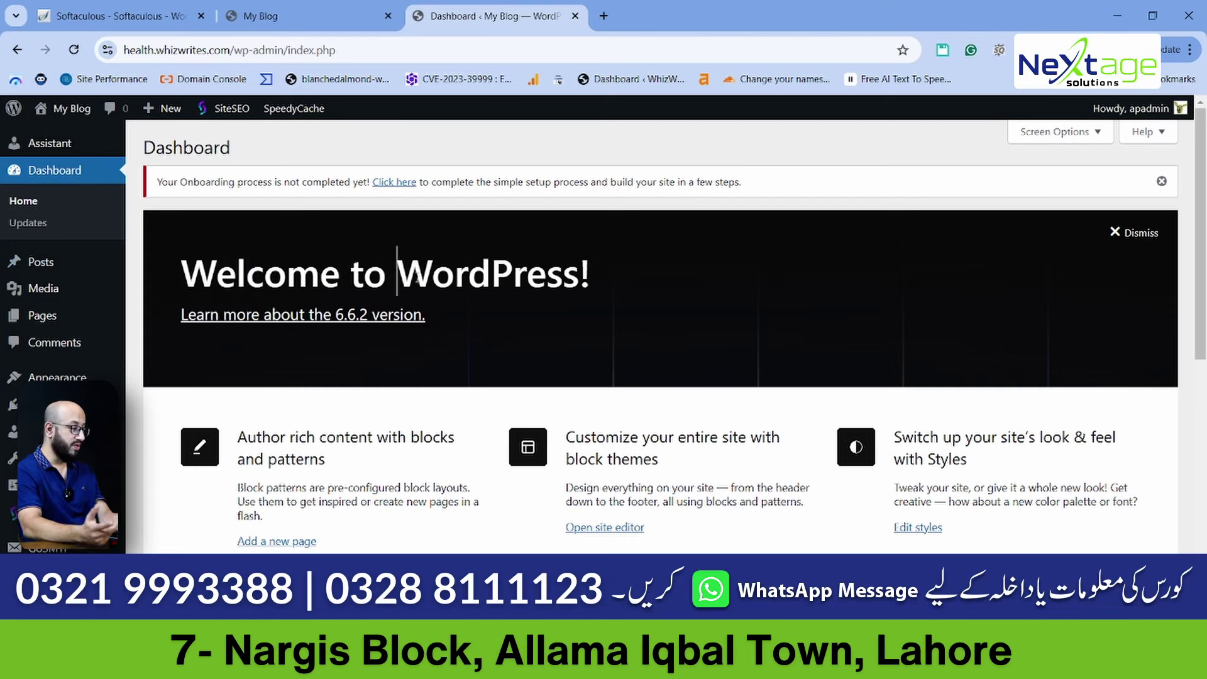
mouse_move(83, 328)
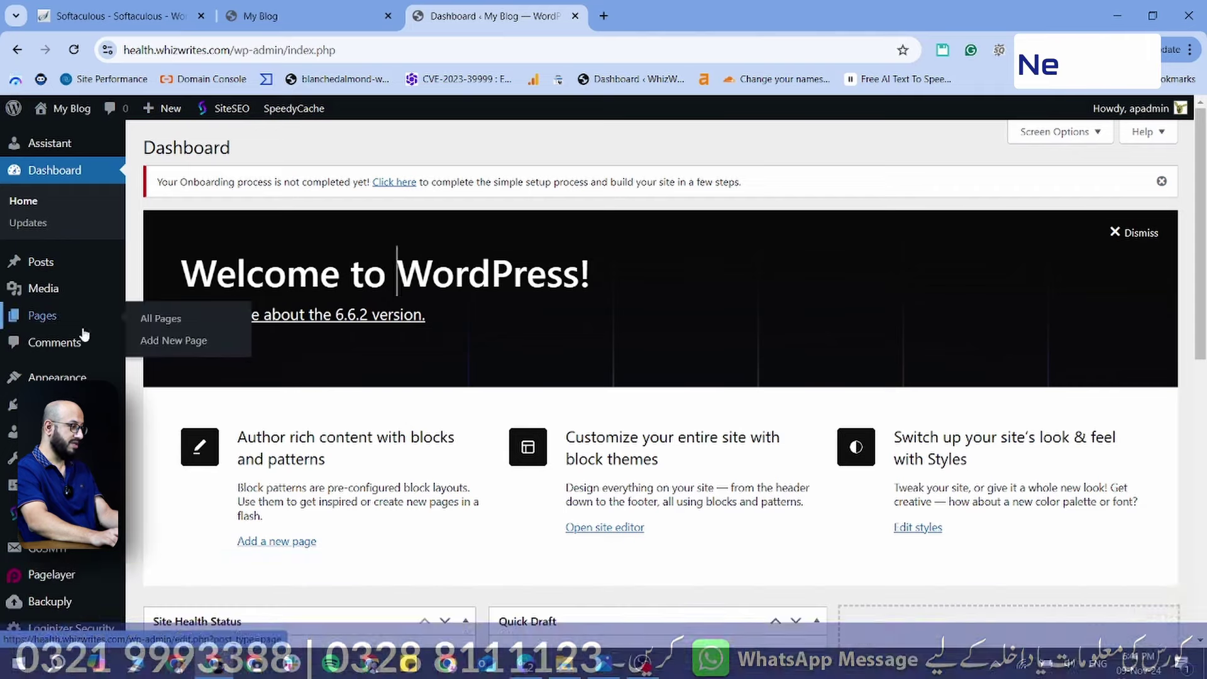
scroll(40, 450, down, 2)
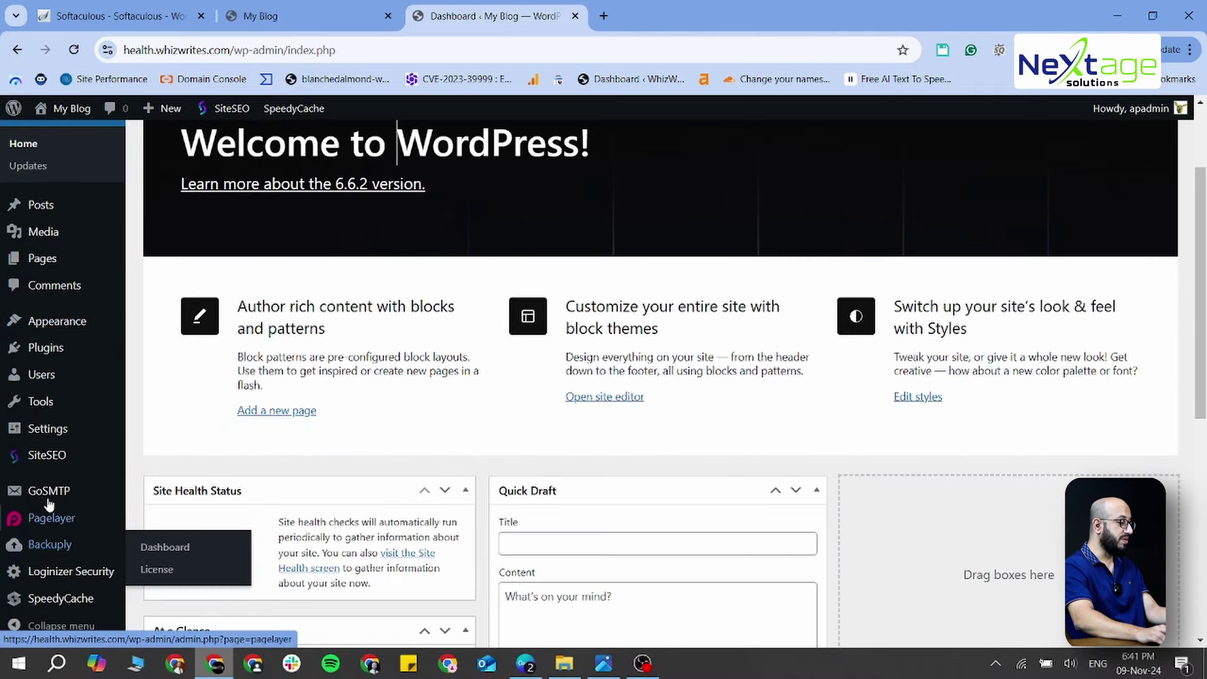
scroll(49, 499, up, 2)
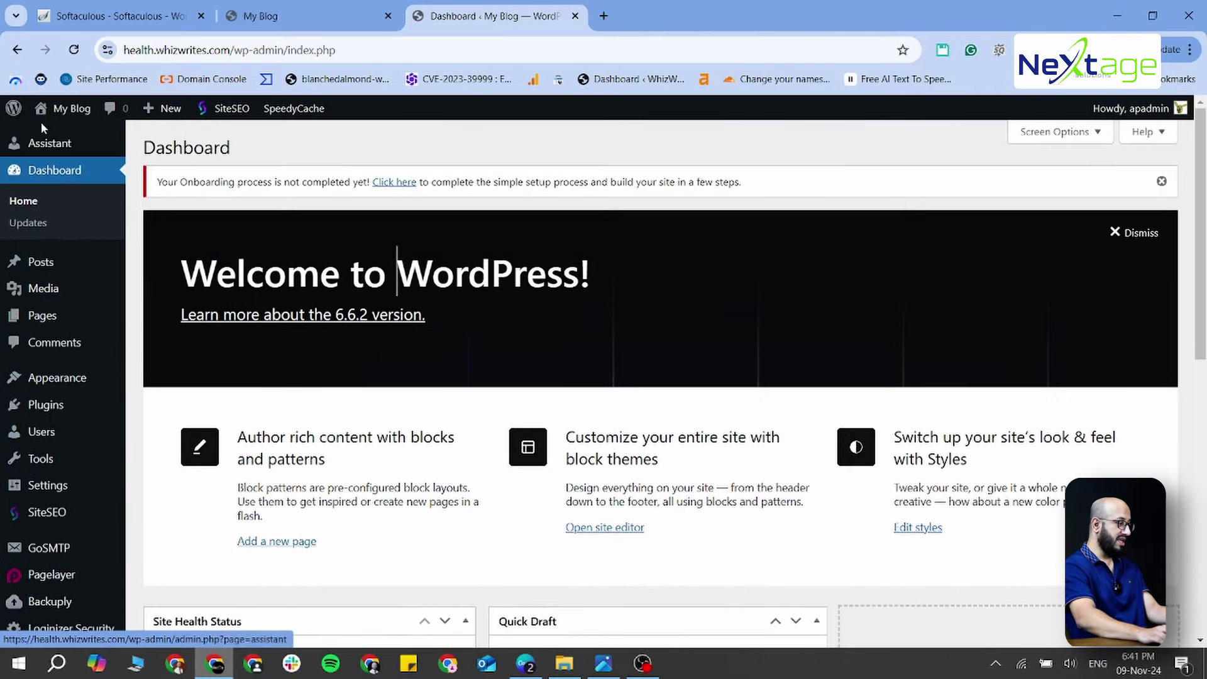
scroll(37, 453, down, 2)
mouse_move(77, 513)
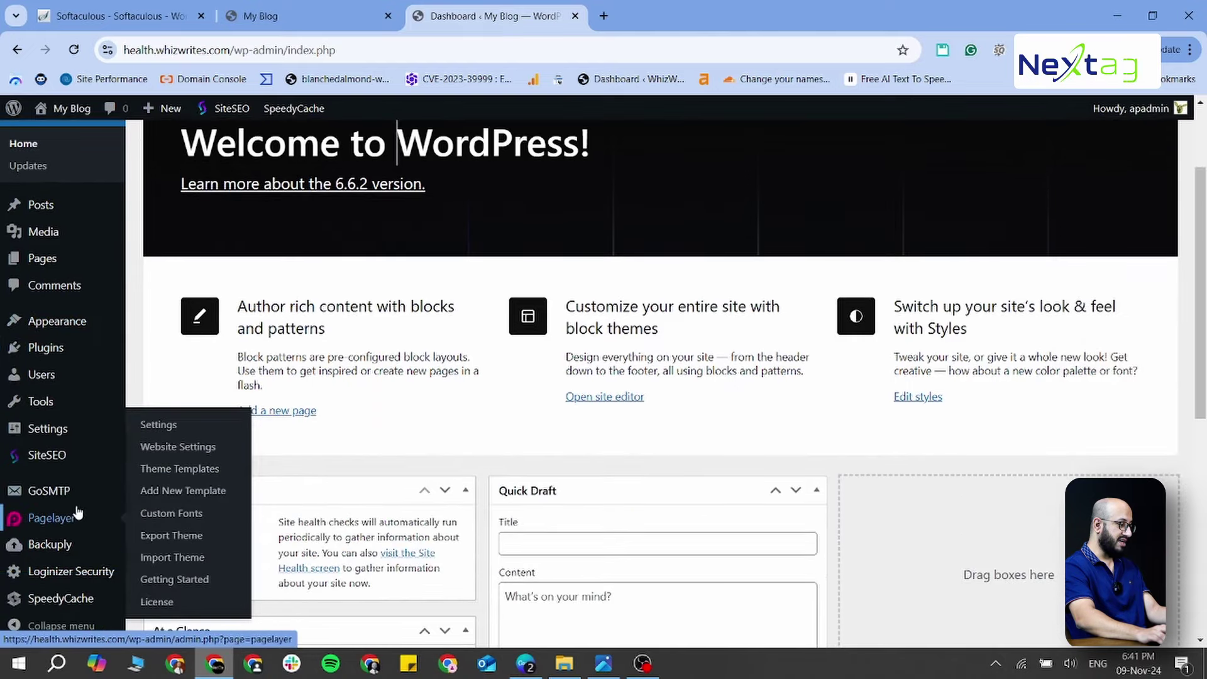
scroll(71, 600, down, 4)
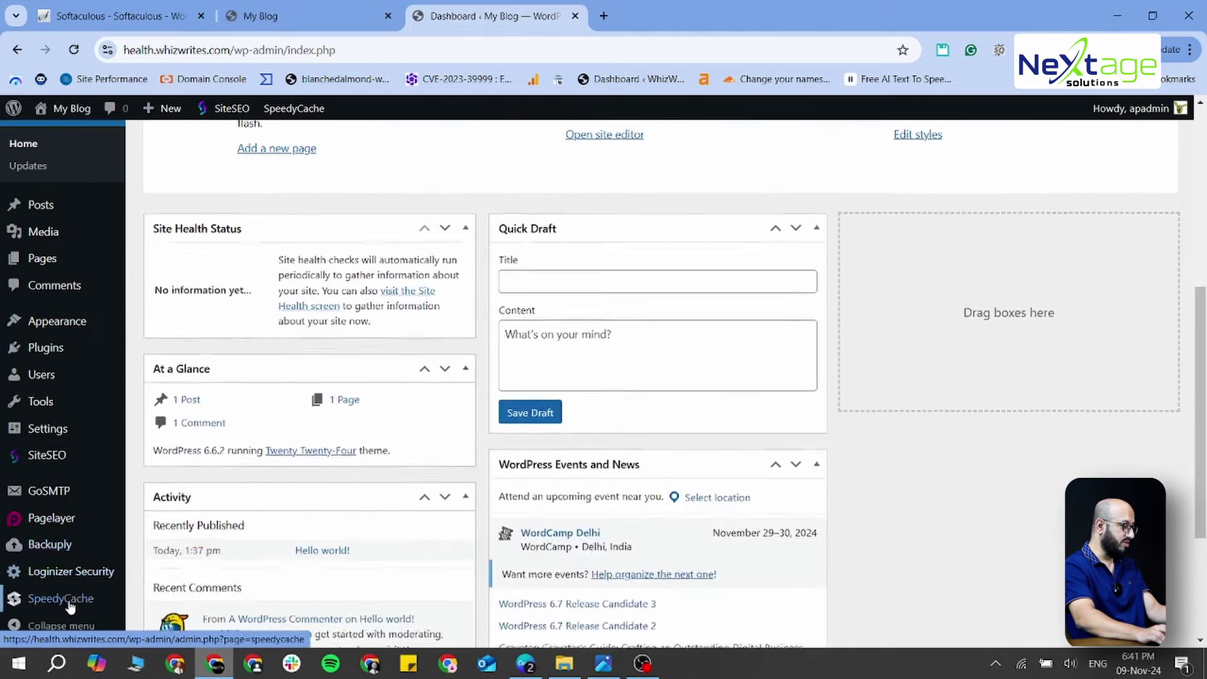
scroll(69, 605, up, 6)
mouse_move(71, 486)
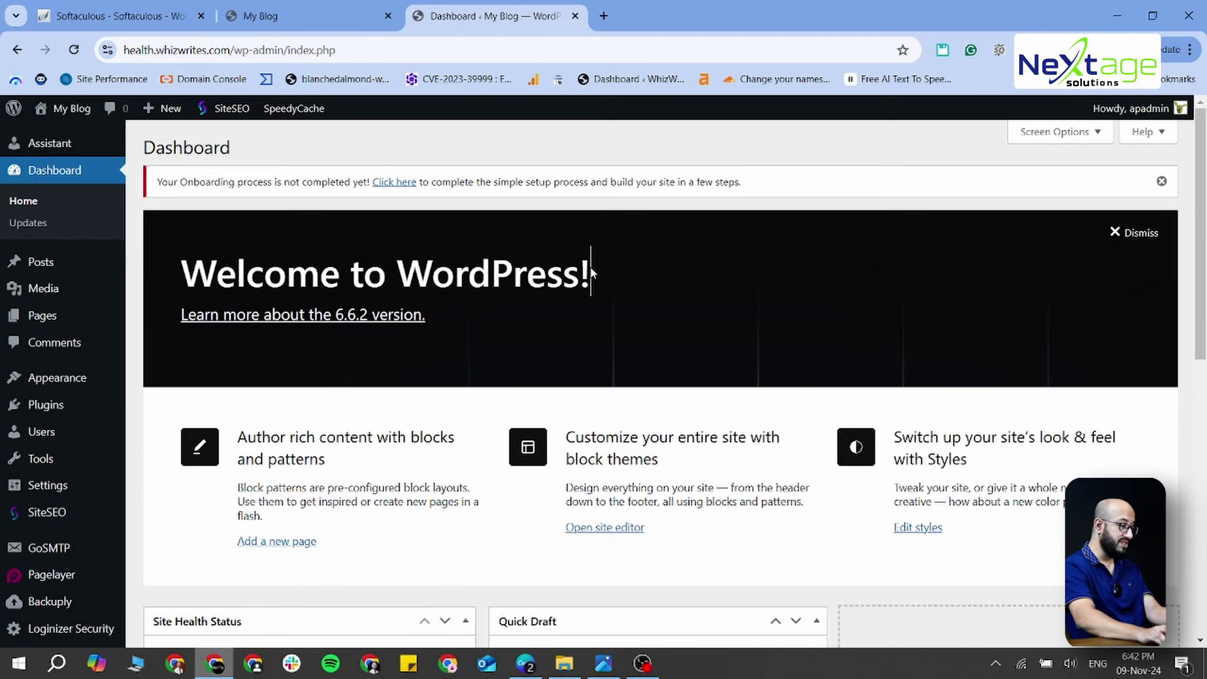
mouse_move(15, 509)
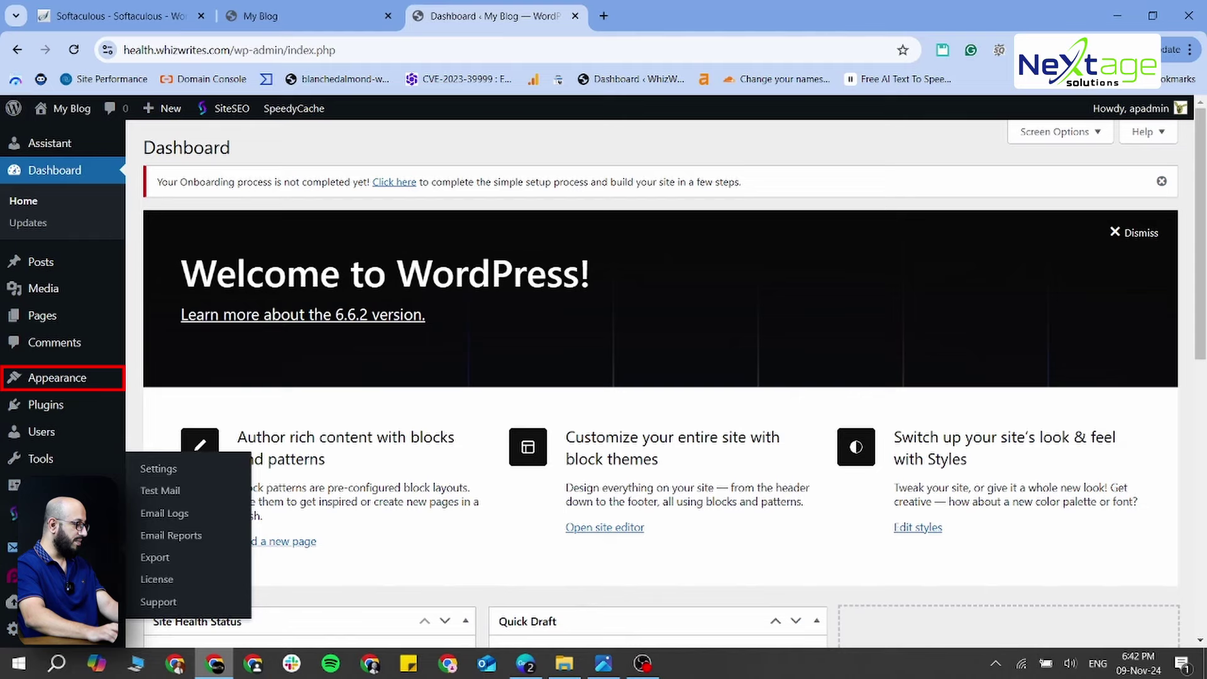
Open Appearance > Themes to view the installed themes
mouse_move(49, 383)
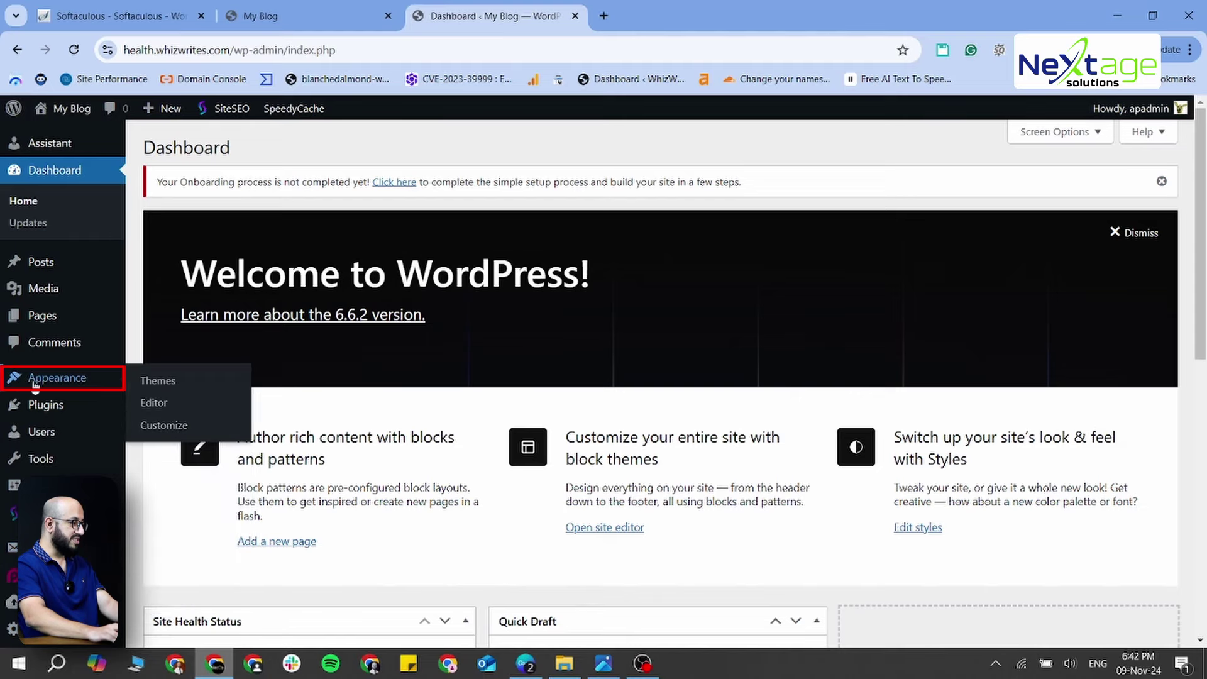
click(169, 385)
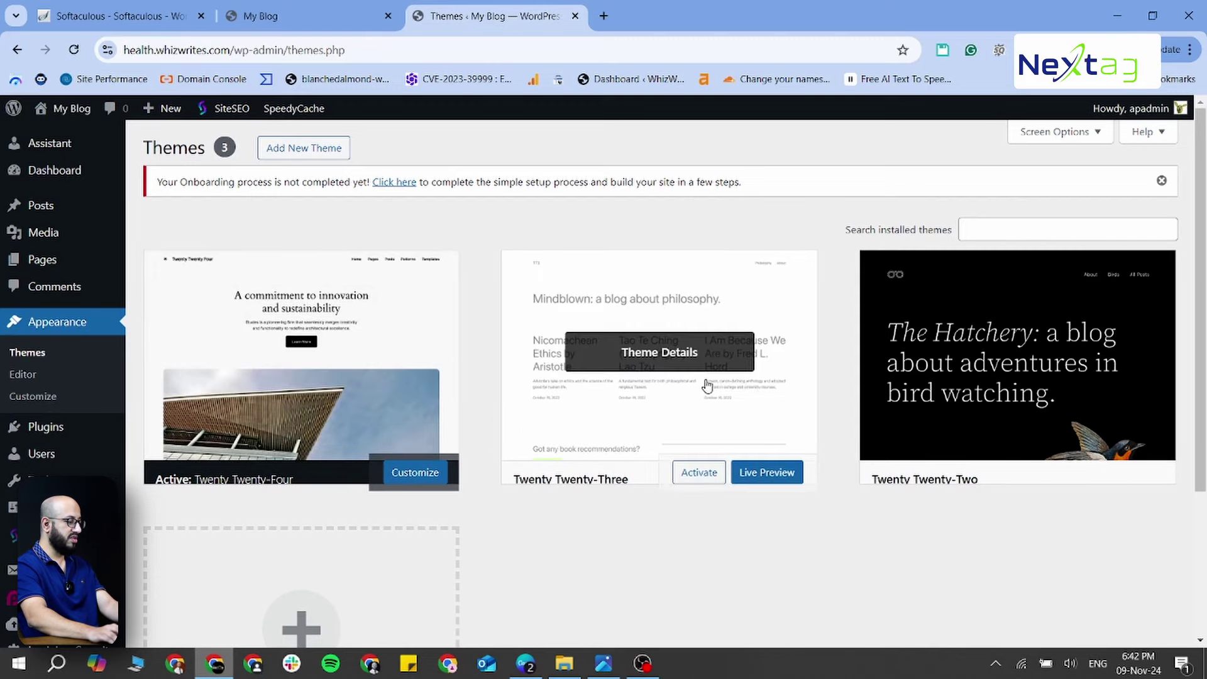
scroll(1002, 404, down, 2)
scroll(813, 452, up, 2)
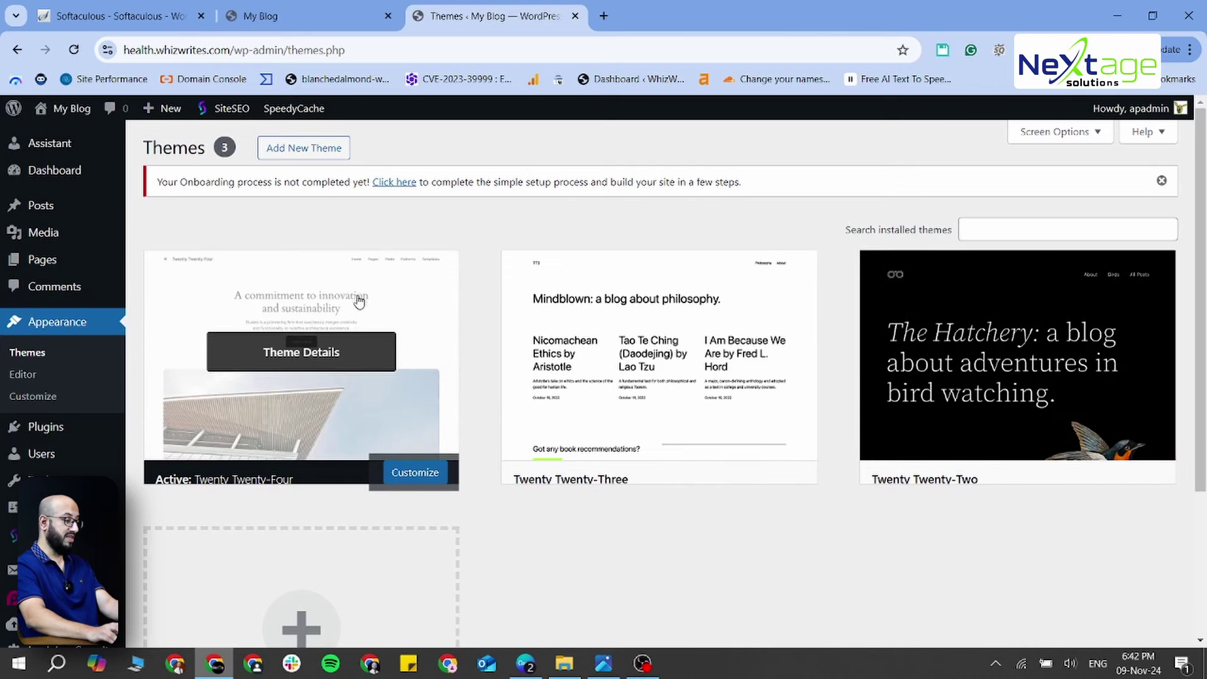
Browse the Popular themes on Add New Theme and focus the Search Themes box
click(296, 148)
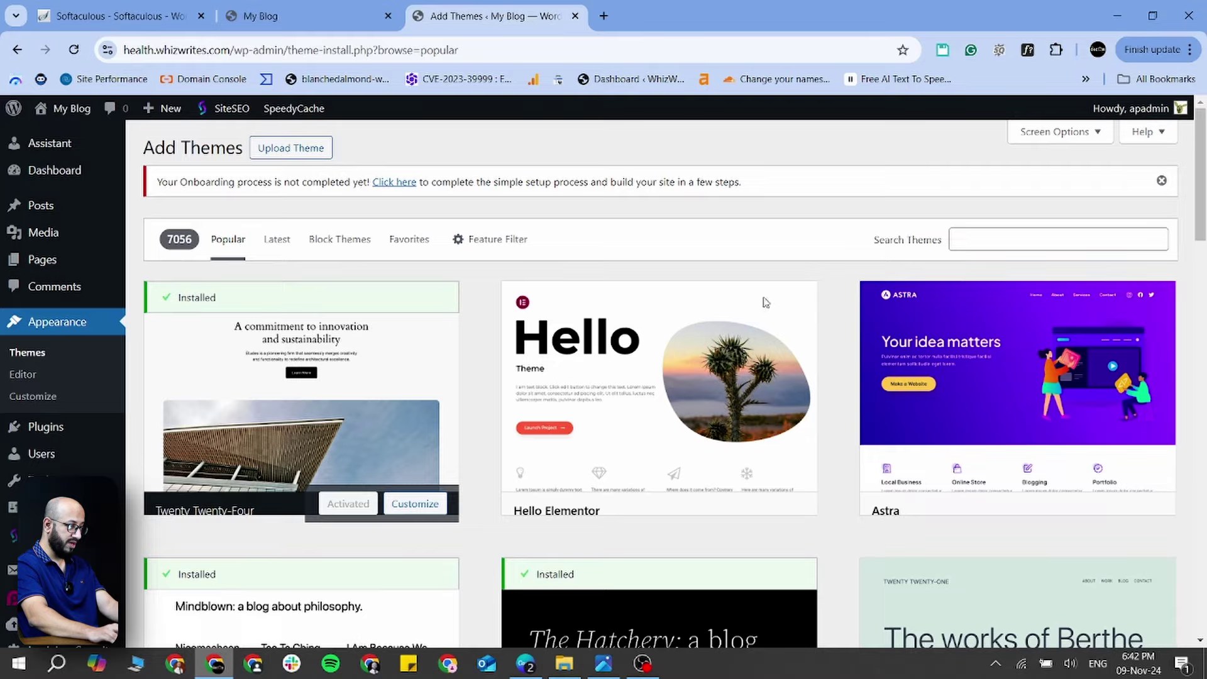
scroll(862, 405, down, 15)
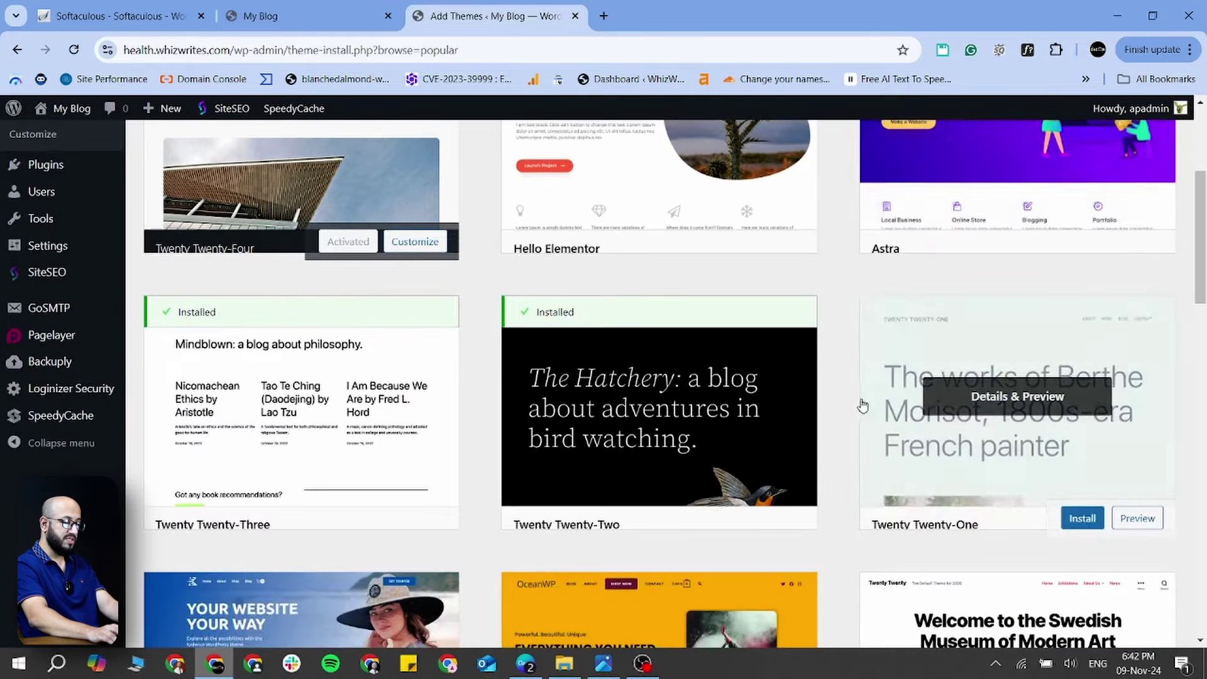
scroll(865, 407, down, 16)
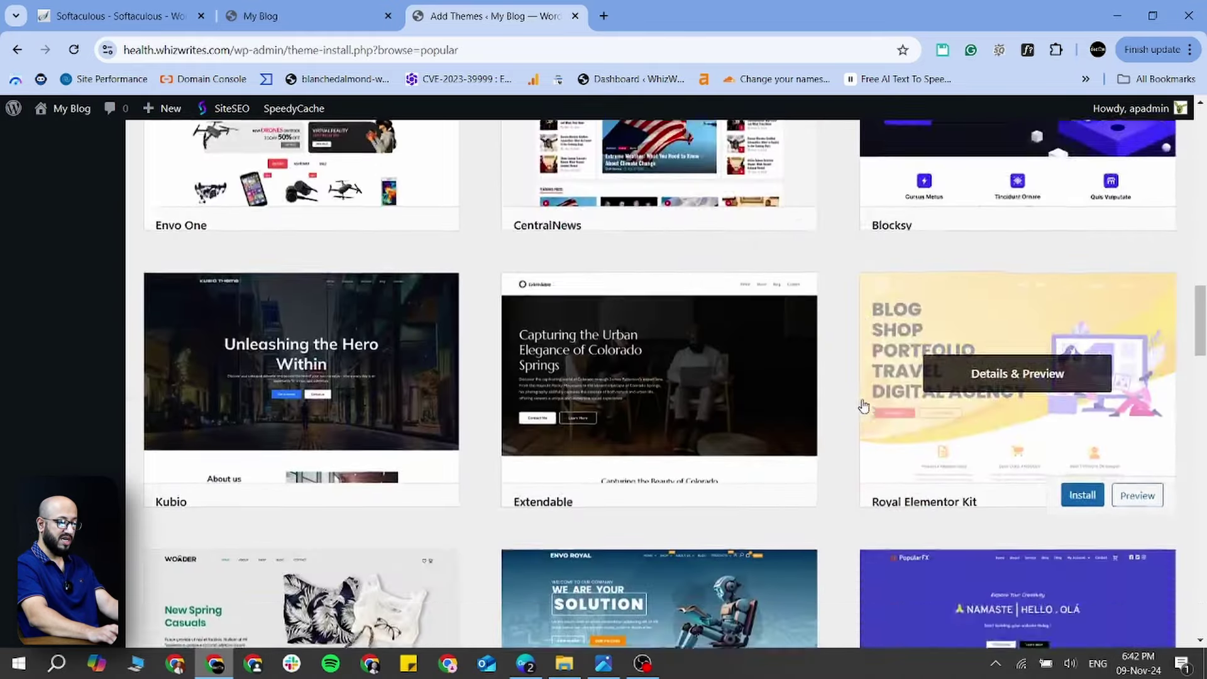
scroll(864, 408, down, 12)
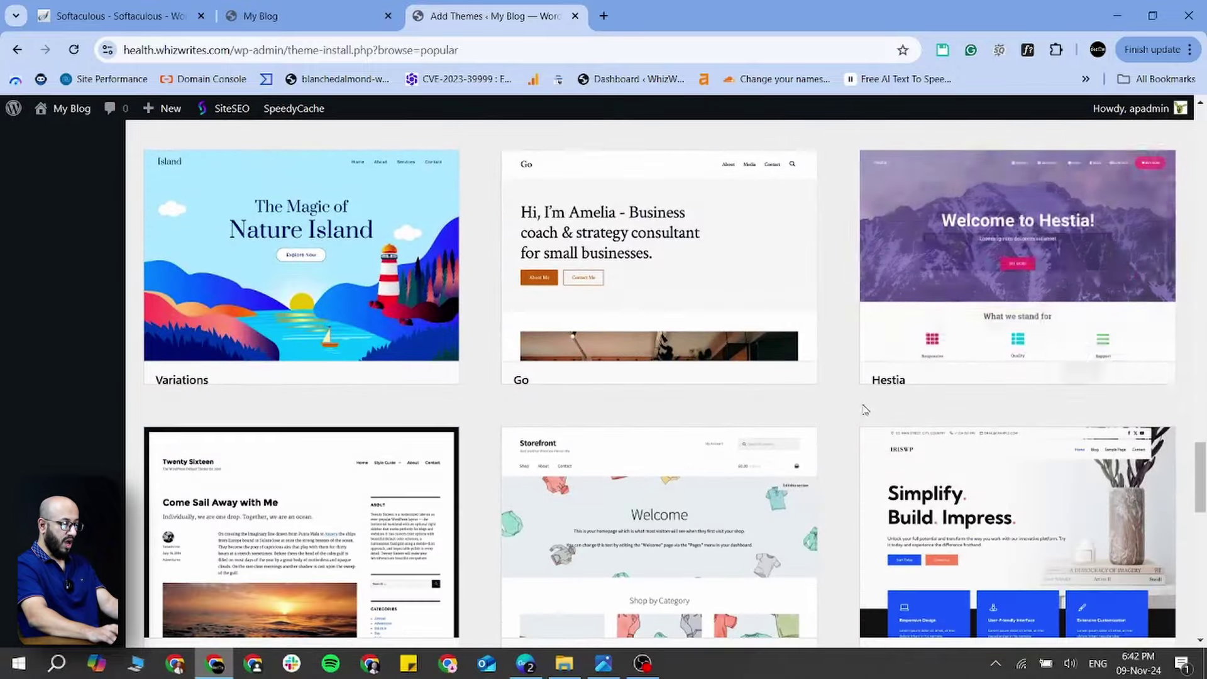
scroll(905, 396, up, 16)
scroll(906, 394, up, 20)
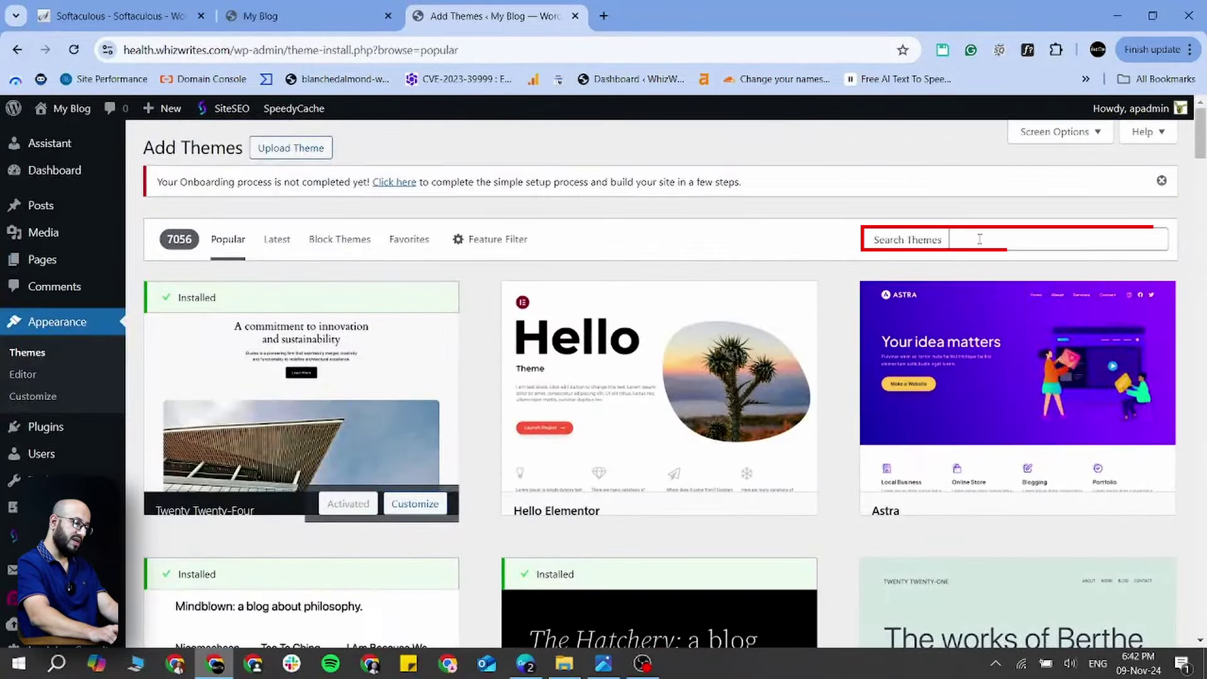
click(980, 239)
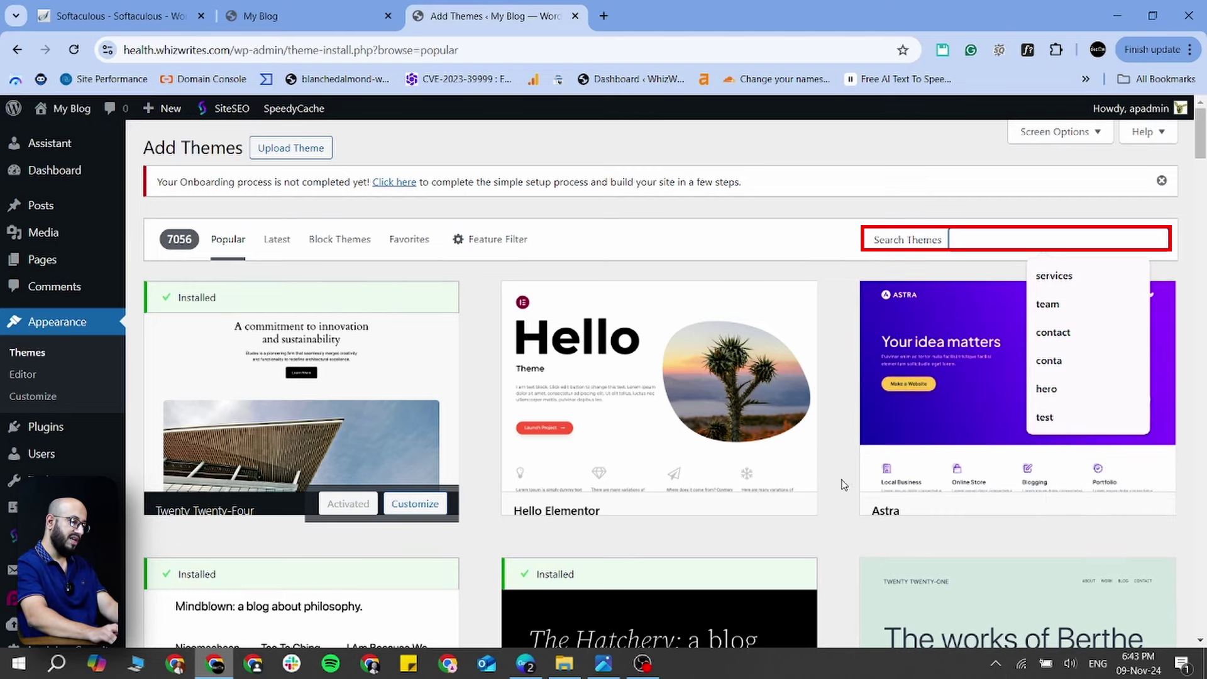
Search the theme directory for 'doctor' and browse the results
click(849, 286)
click(978, 239)
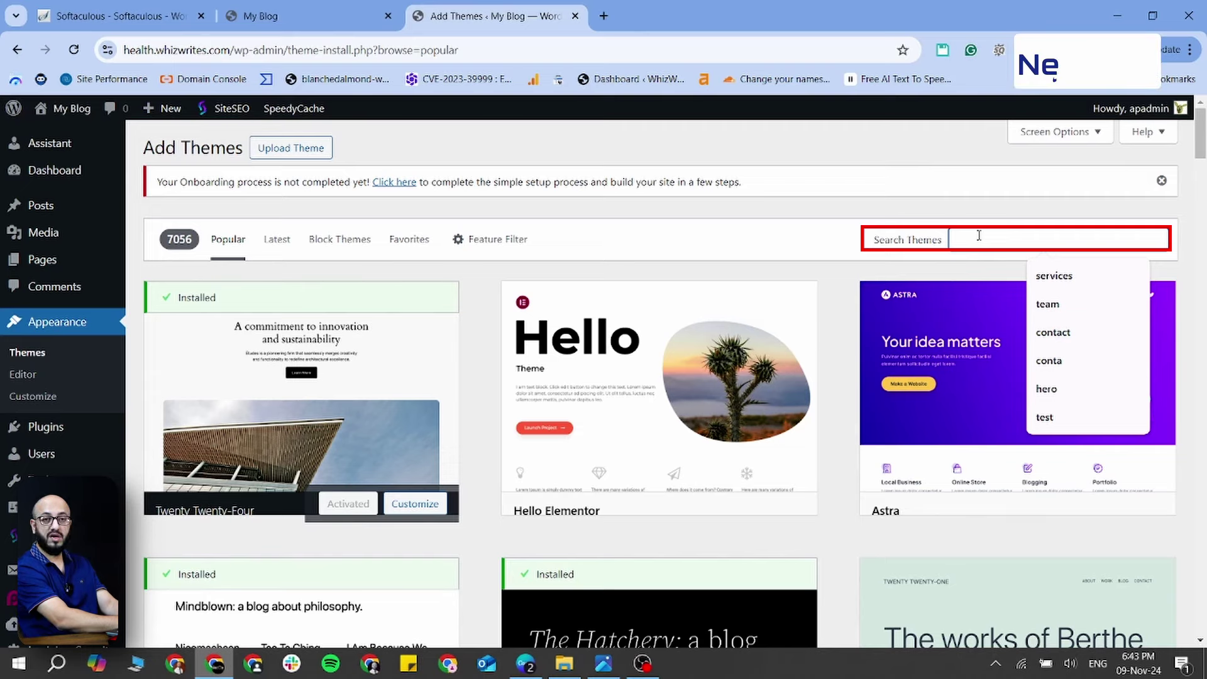
text(doctor)
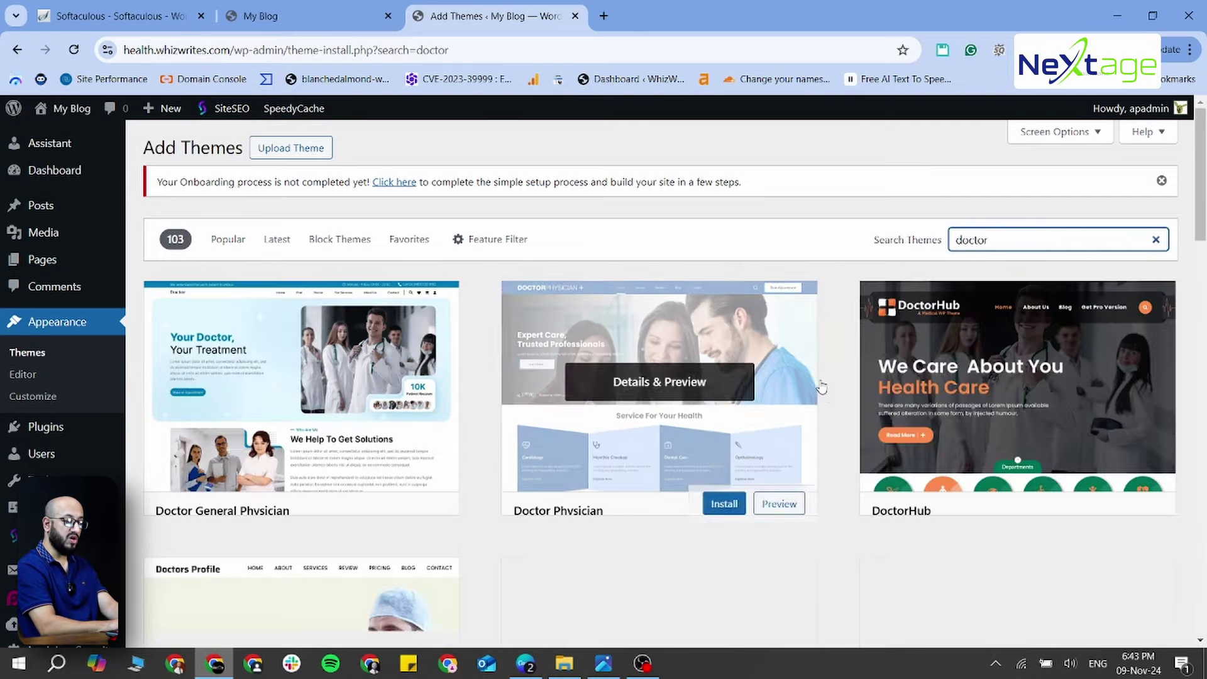
scroll(822, 398, down, 2)
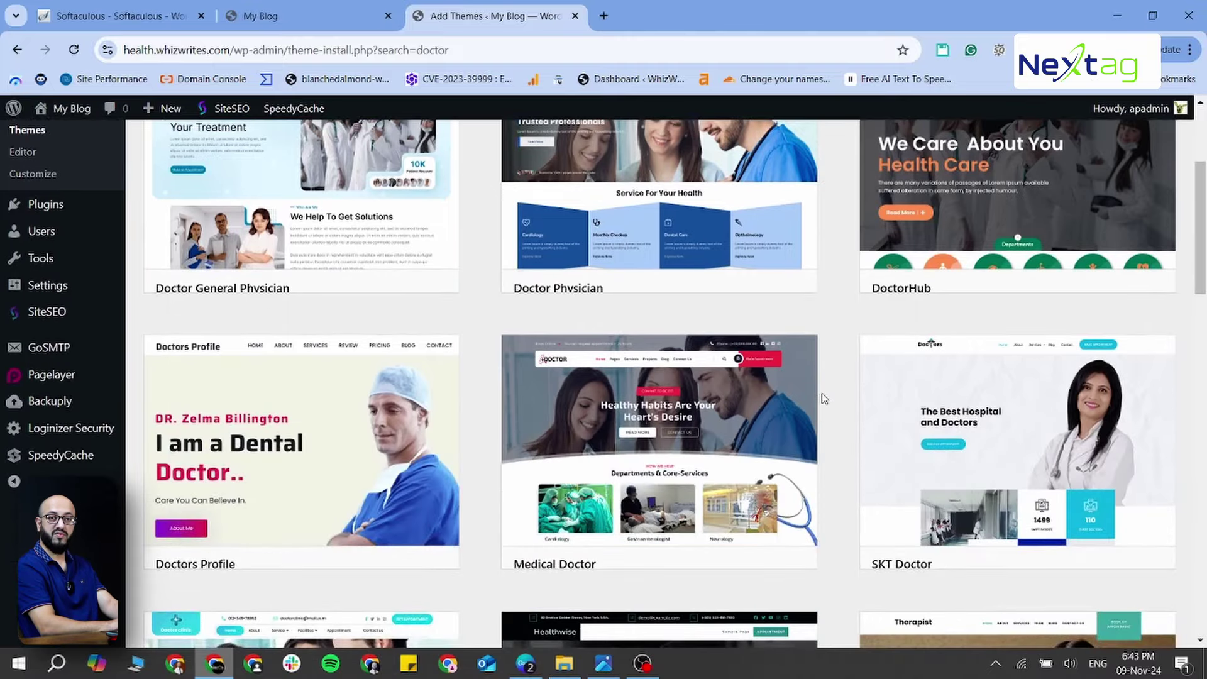
scroll(824, 398, down, 5)
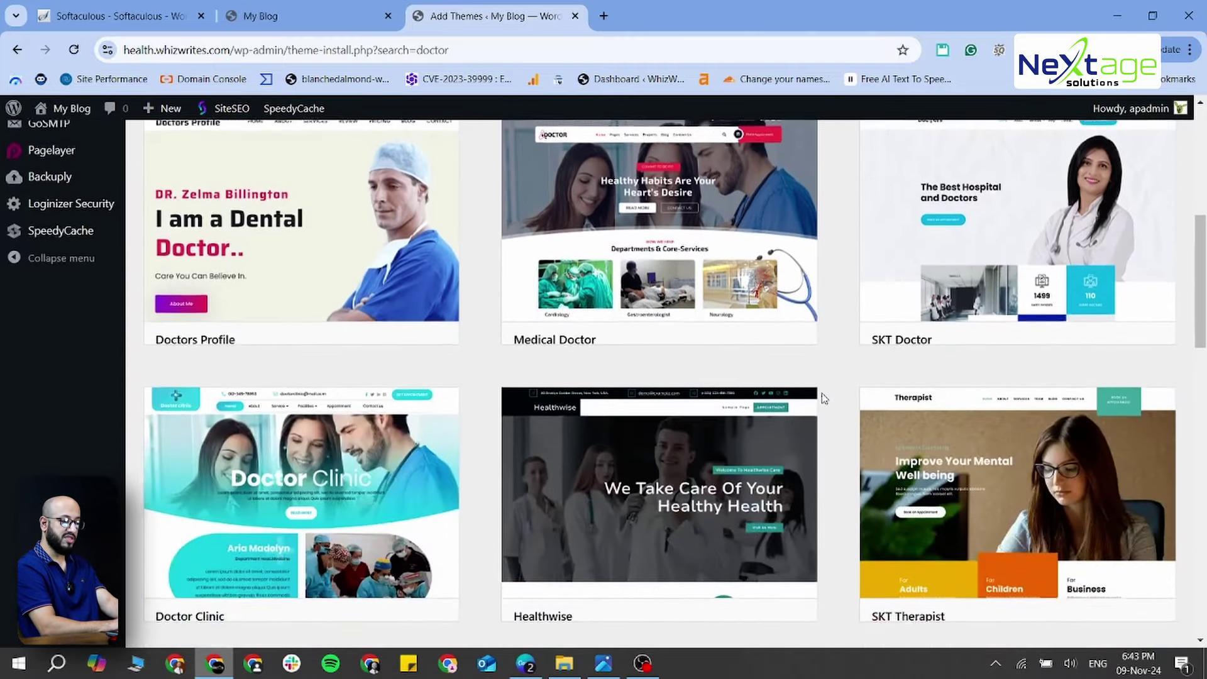
scroll(824, 399, down, 1)
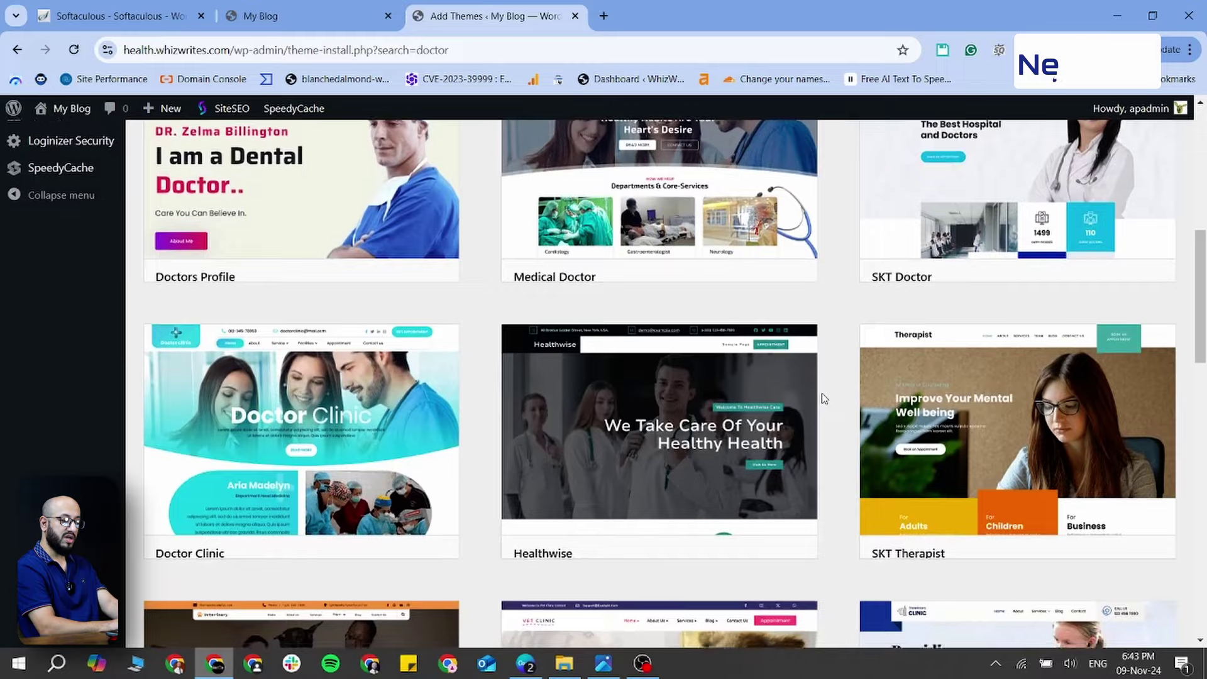
scroll(824, 398, up, 9)
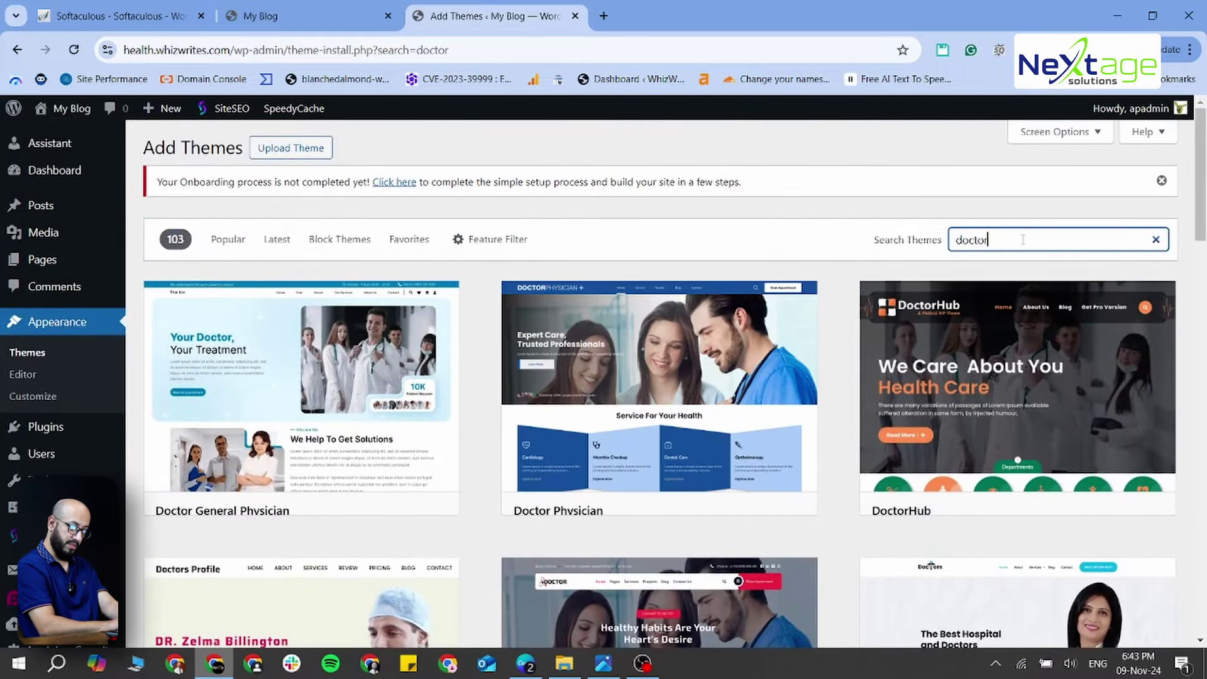
Replace the search with 'fitness' and browse those theme results
double_click(1016, 241)
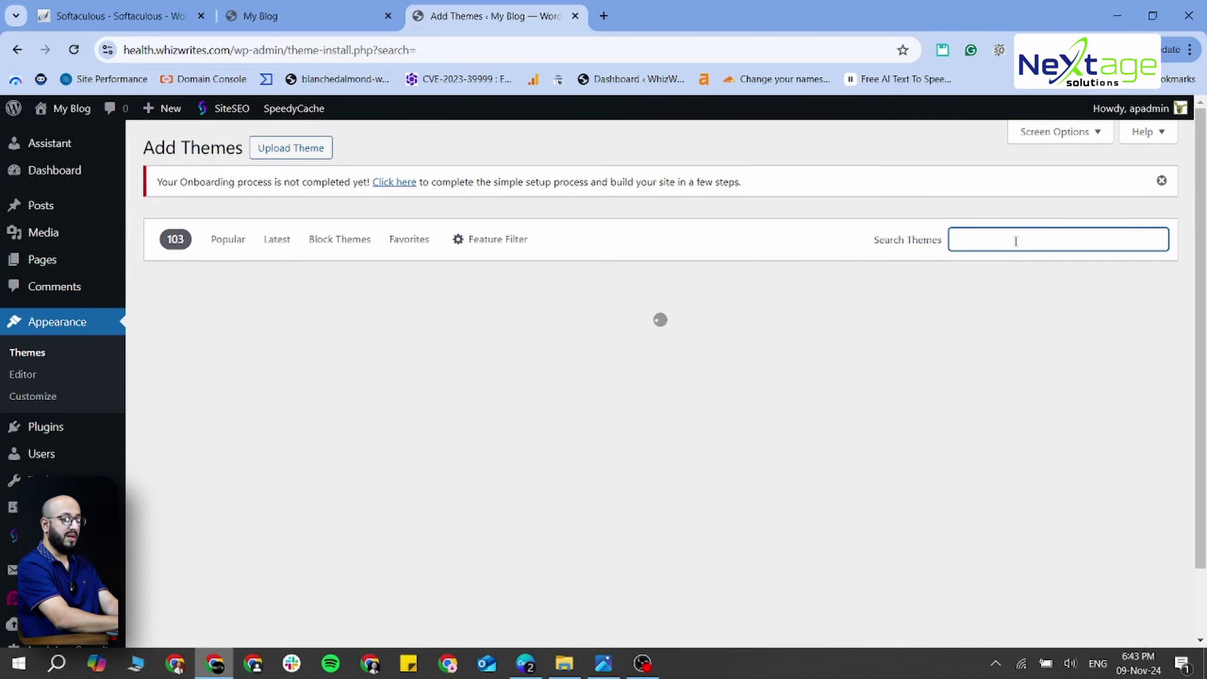
text(ftines)
key(BackSpace)
key(BackSpace)
key(BackSpace)
key(BackSpace)
key(BackSpace)
key(BackSpace)
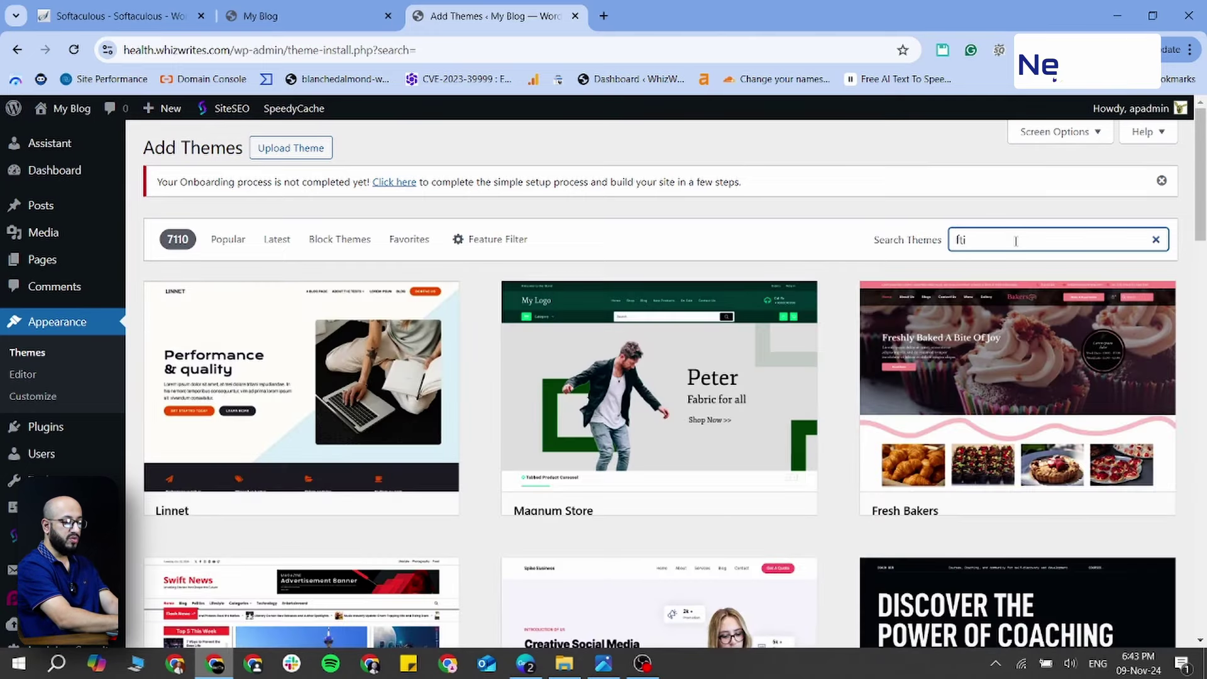
text(fitness)
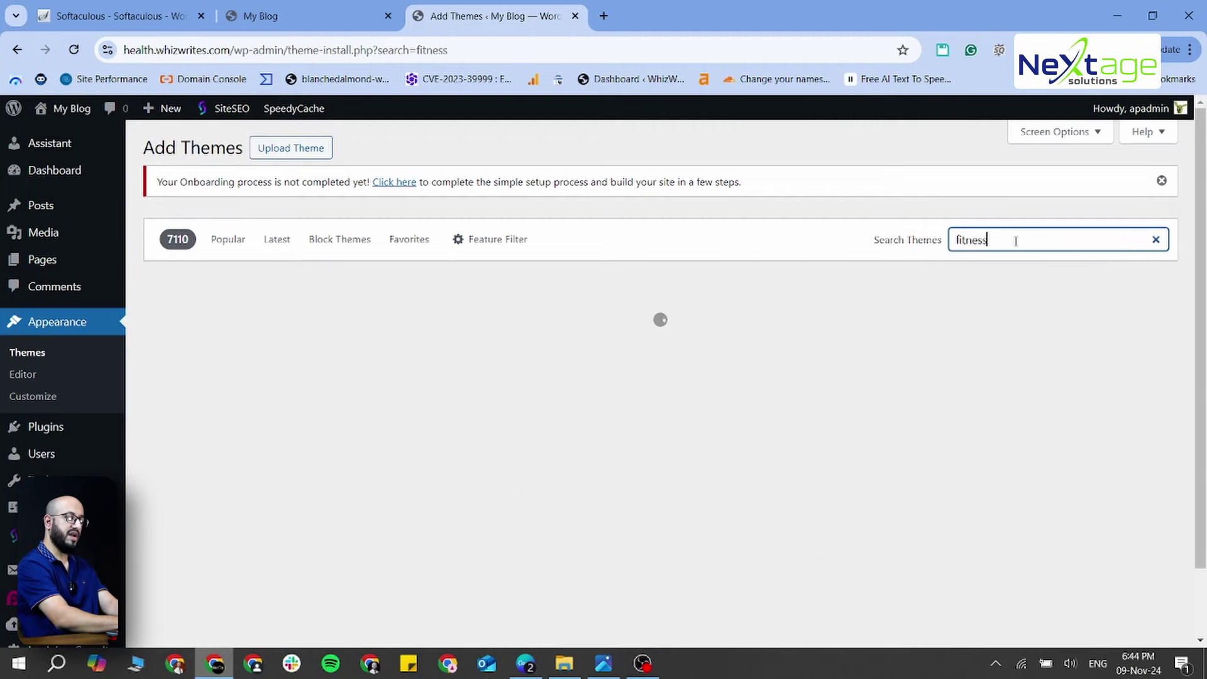
mouse_move(695, 420)
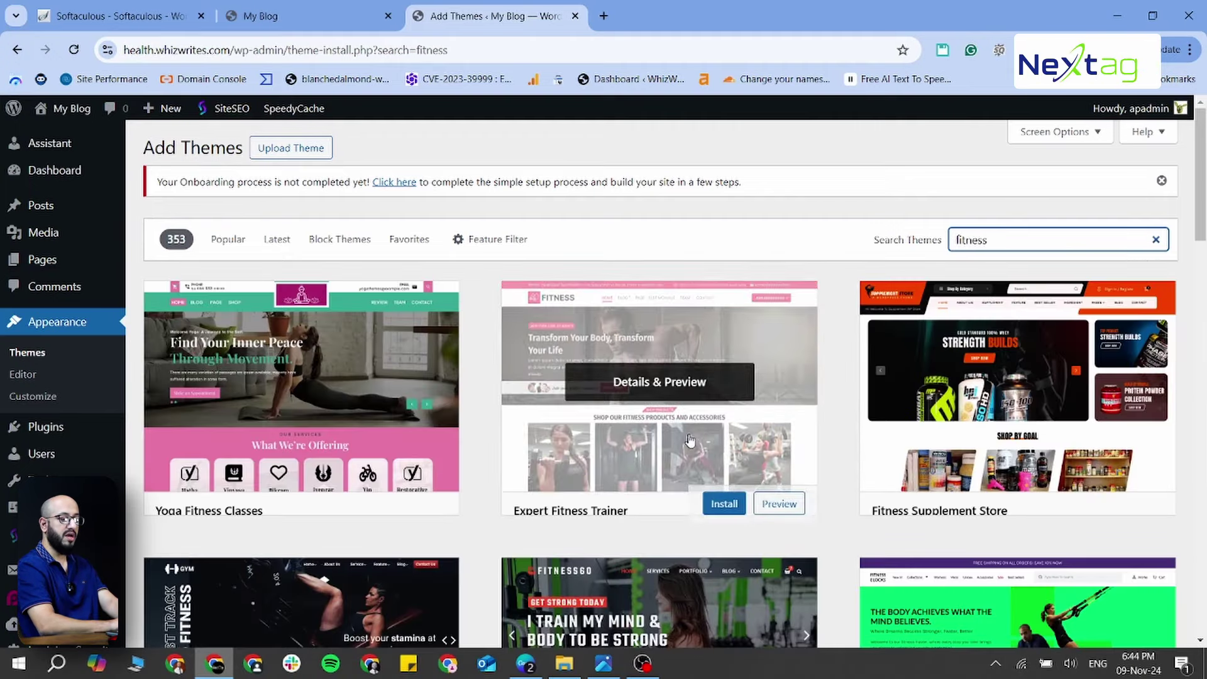
scroll(690, 440, down, 15)
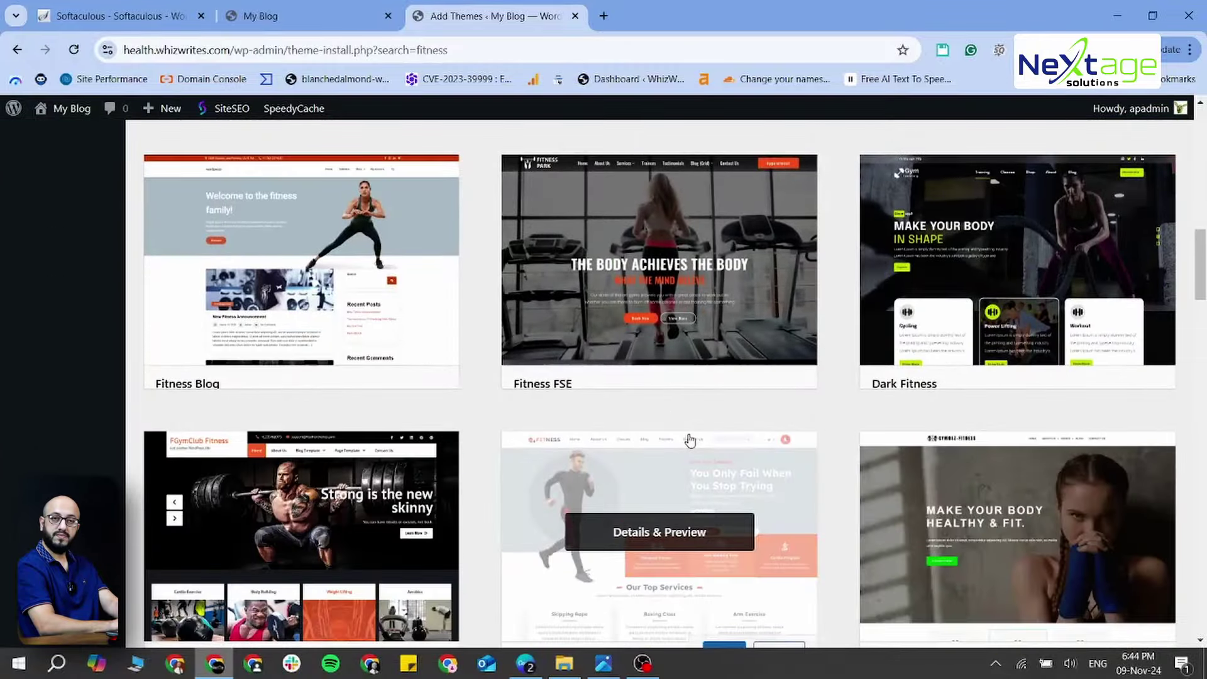
scroll(689, 440, down, 7)
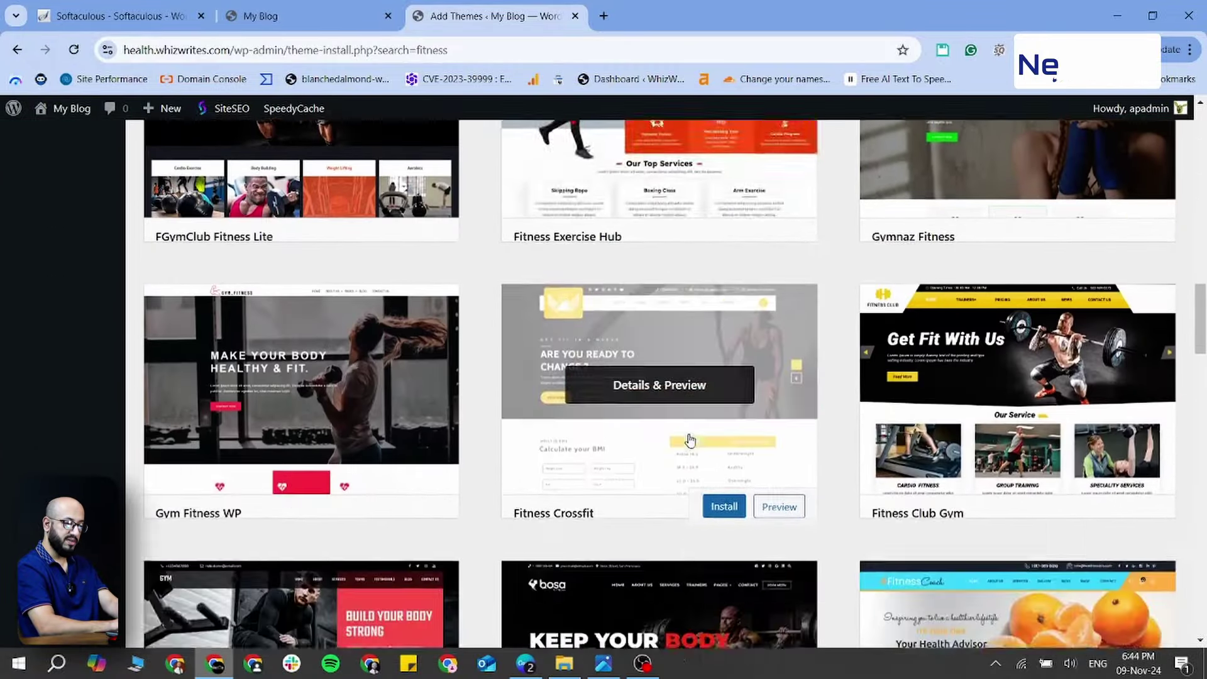
scroll(689, 439, up, 5)
scroll(689, 439, up, 15)
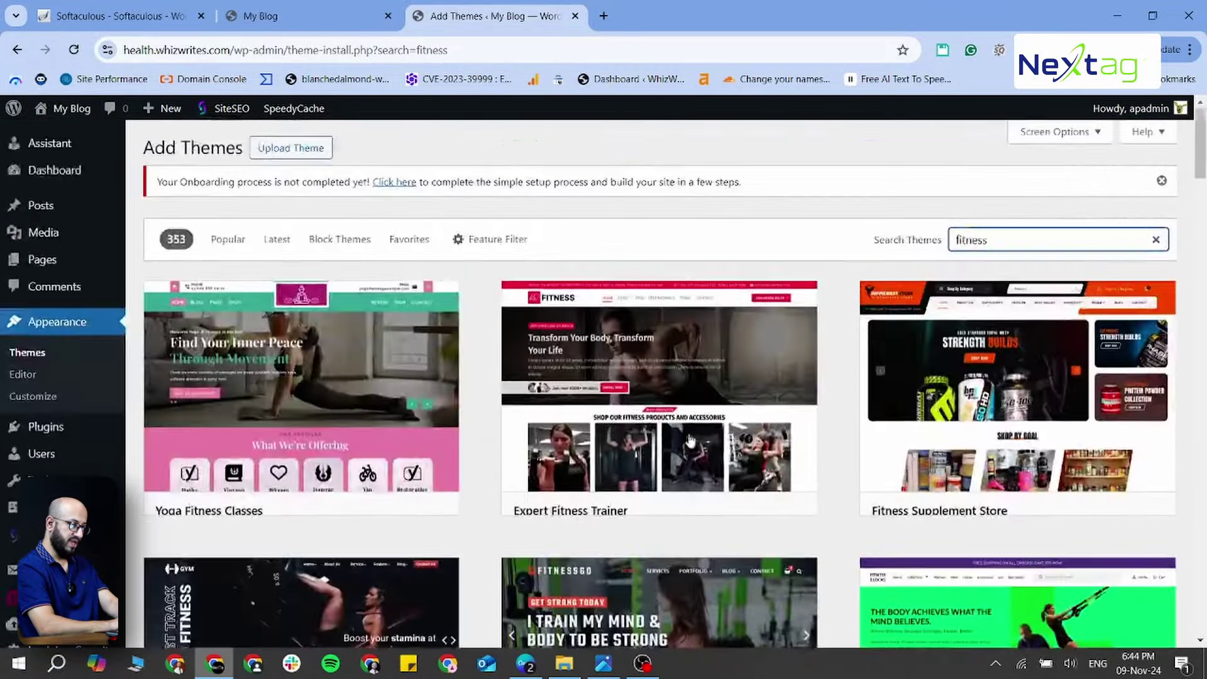
Replace the search term with 'astra' to list the Astra theme
double_click(1013, 241)
key(BackSpace)
text(as)
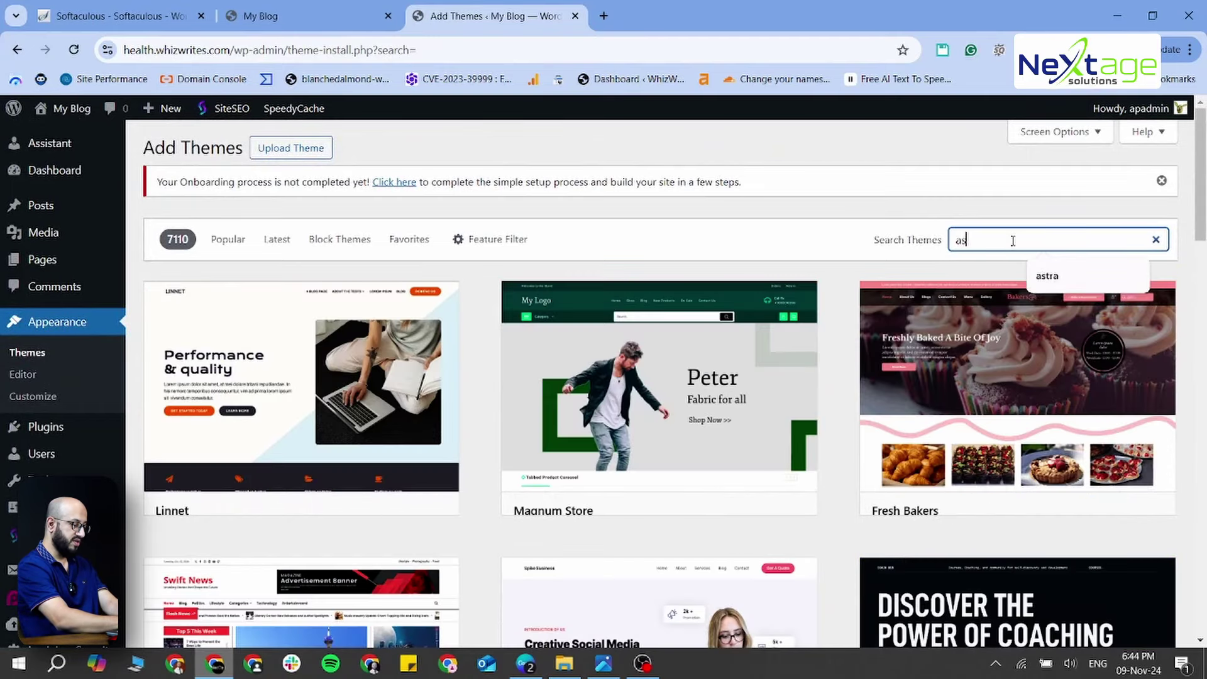
text(tra)
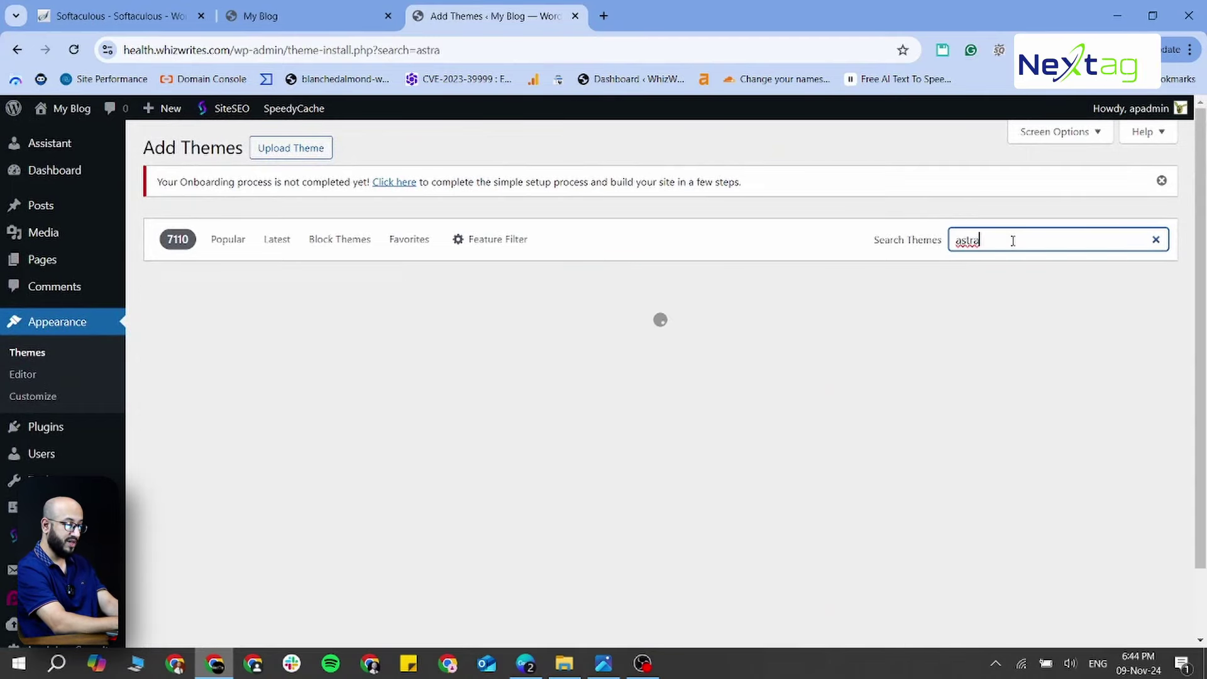
mouse_move(299, 401)
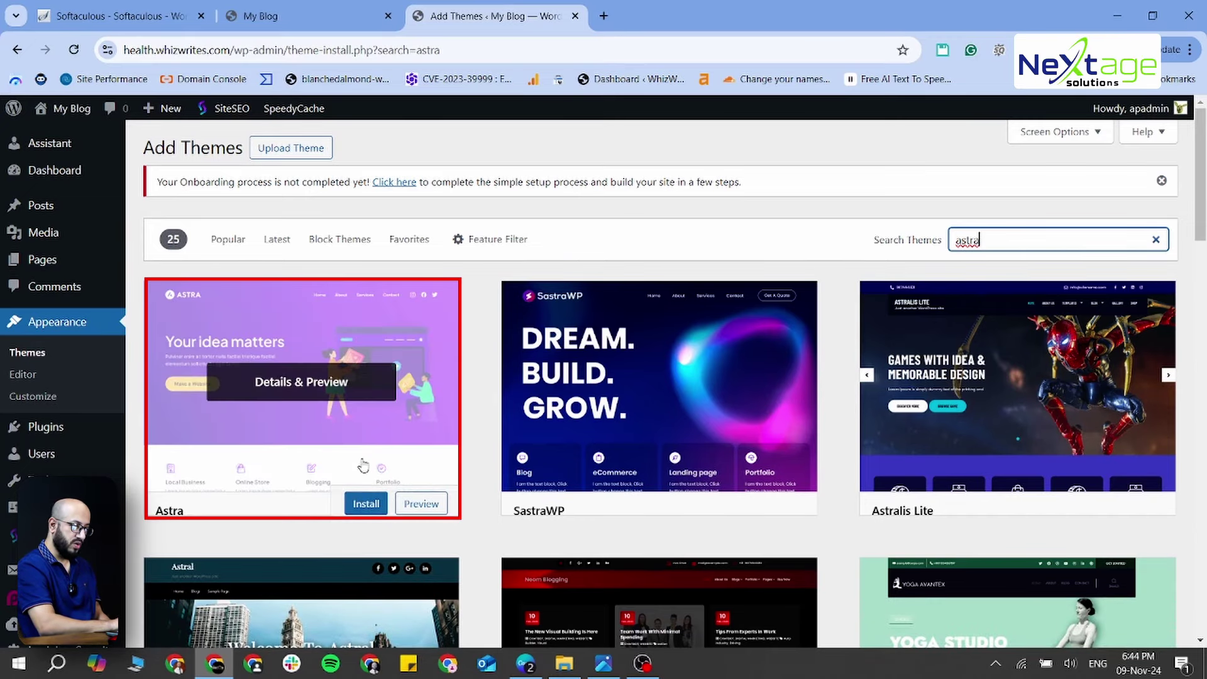
Install the Astra theme, check the front page, then activate Astra
click(358, 506)
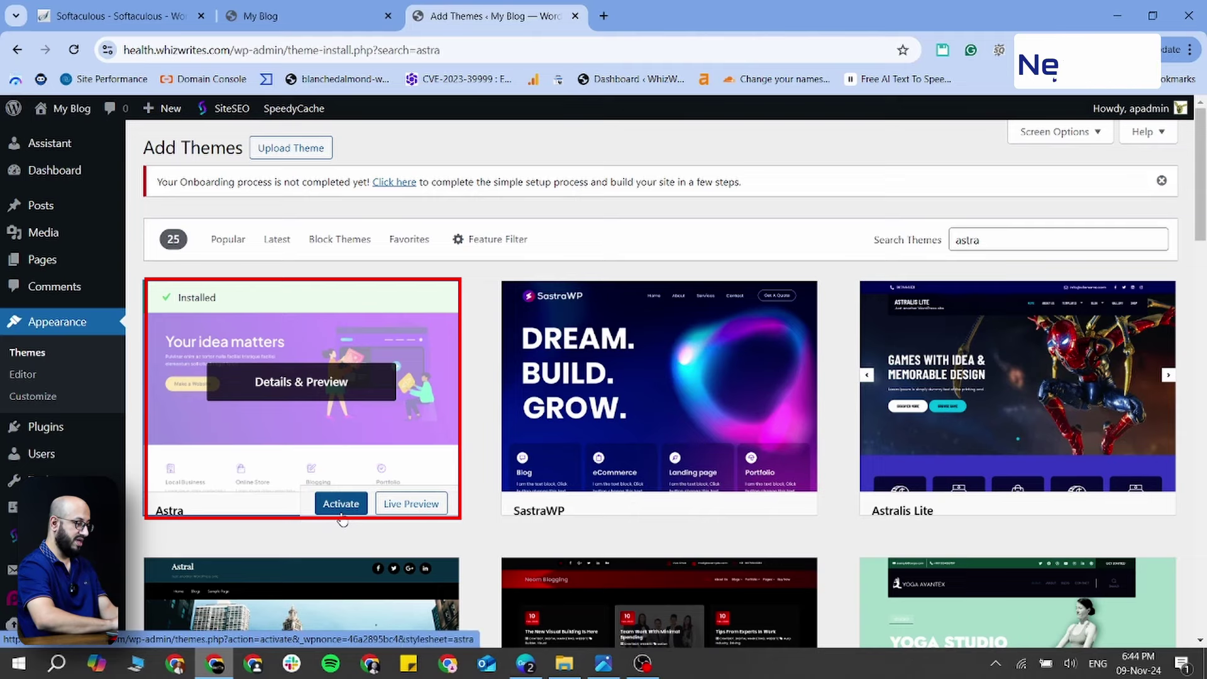
click(317, 18)
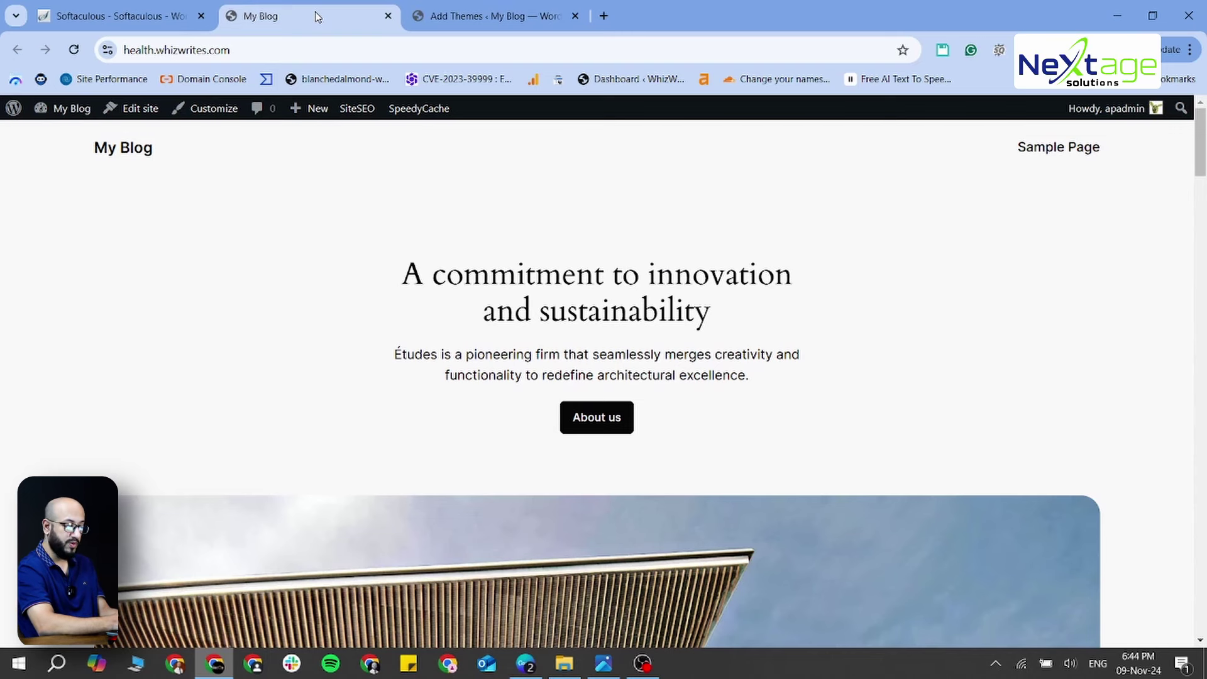
key(ctrl+Tab)
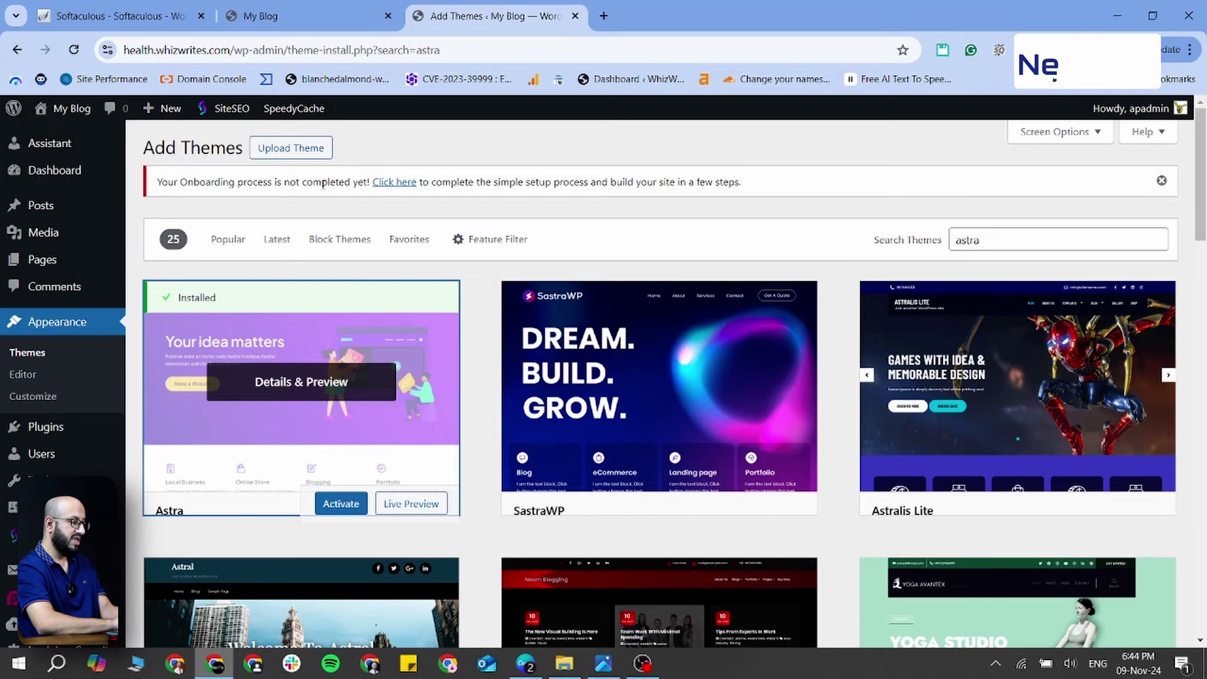
click(342, 505)
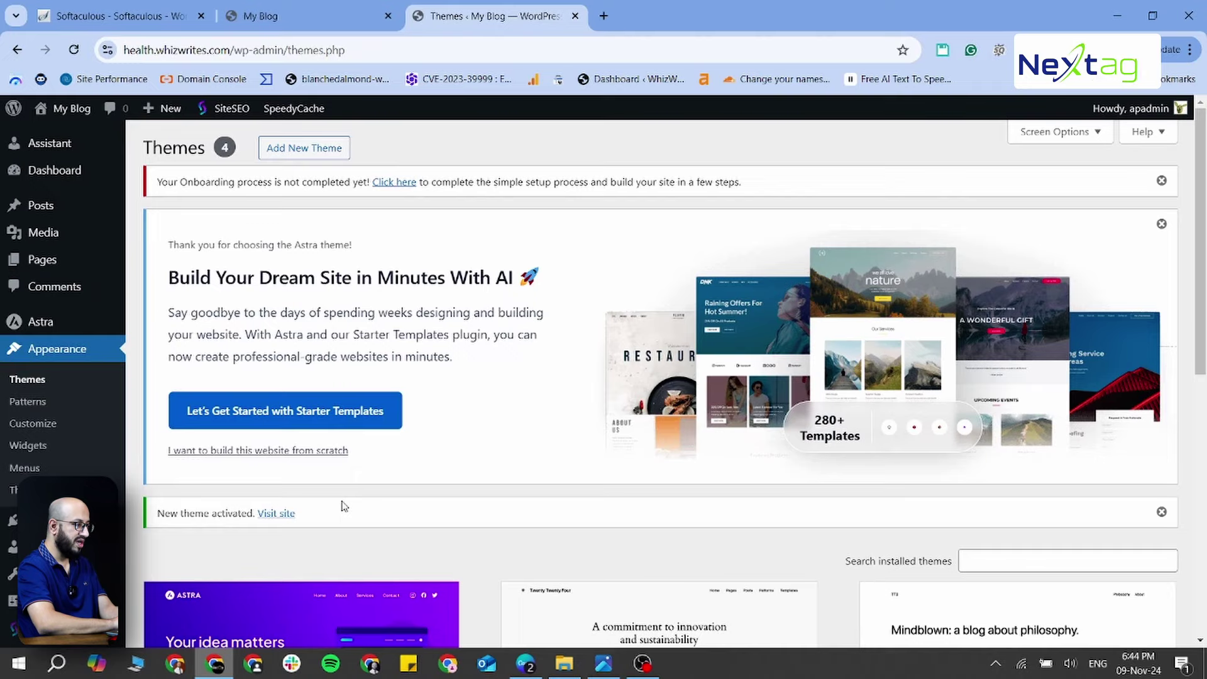
Switch to the site's front-page tab to check it after activating Astra
key(ctrl+shift+Tab)
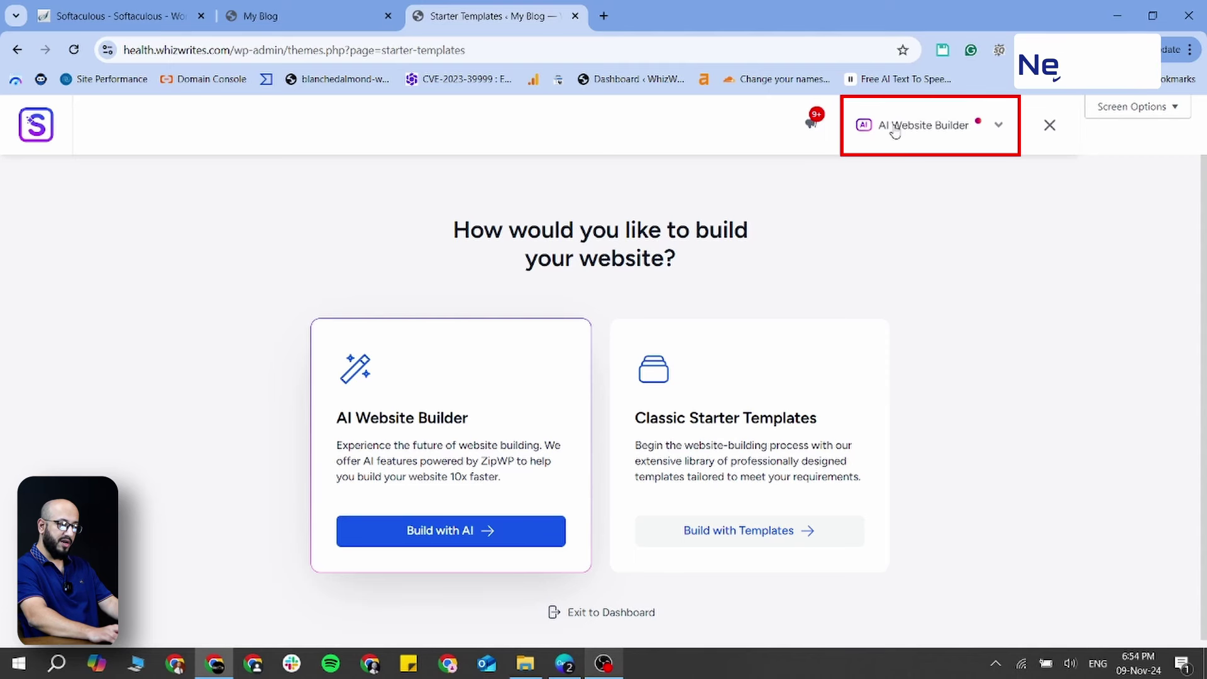
Pick Elementor as the Starter Templates page builder and view its template grid
click(1002, 127)
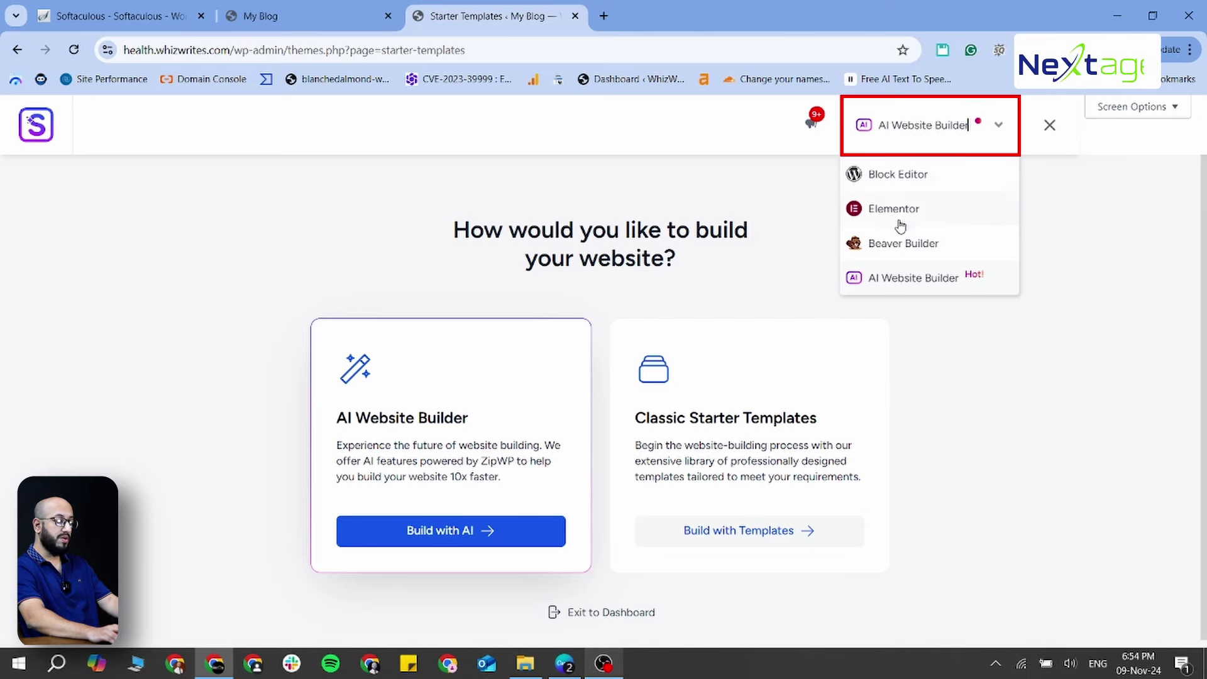
click(940, 221)
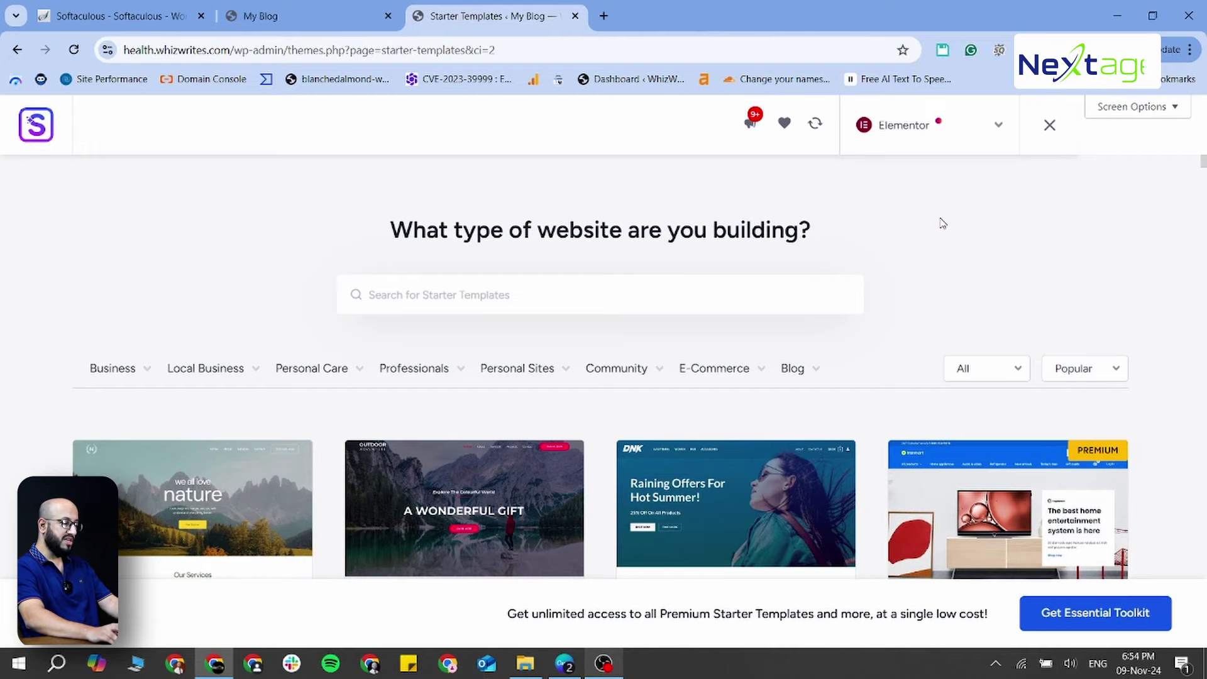
scroll(789, 371, down, 5)
Scroll the template grid and filter it to the Business > Agency category
scroll(417, 331, down, 2)
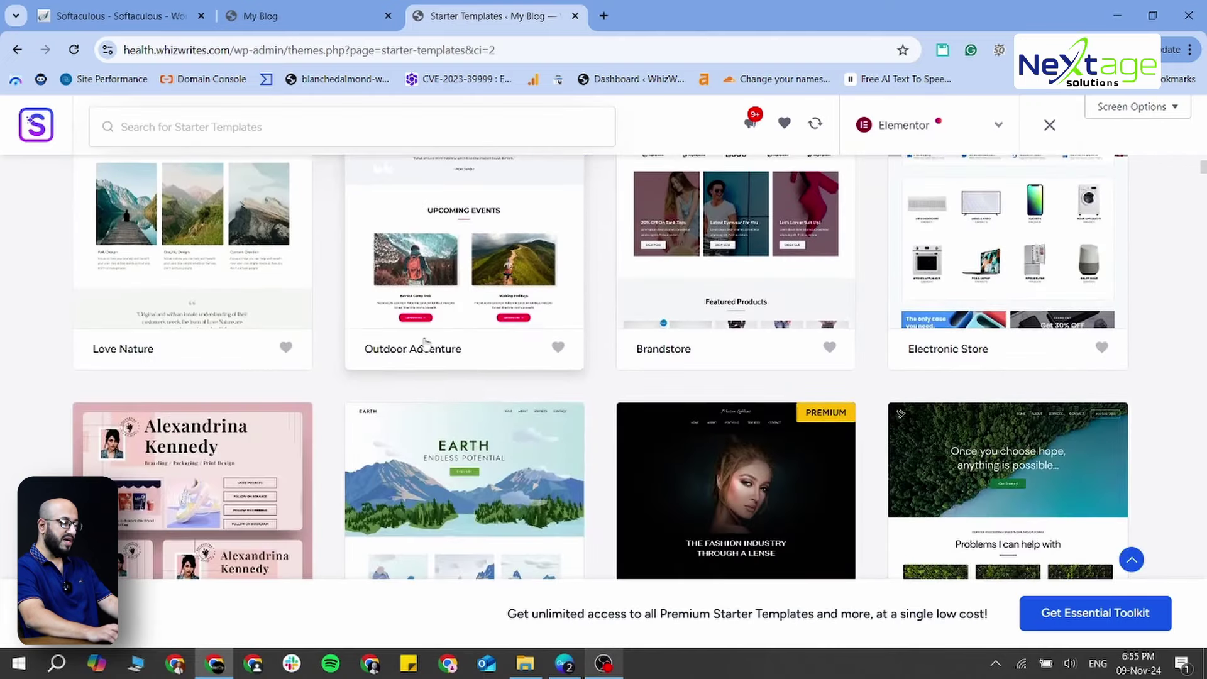
scroll(427, 343, down, 20)
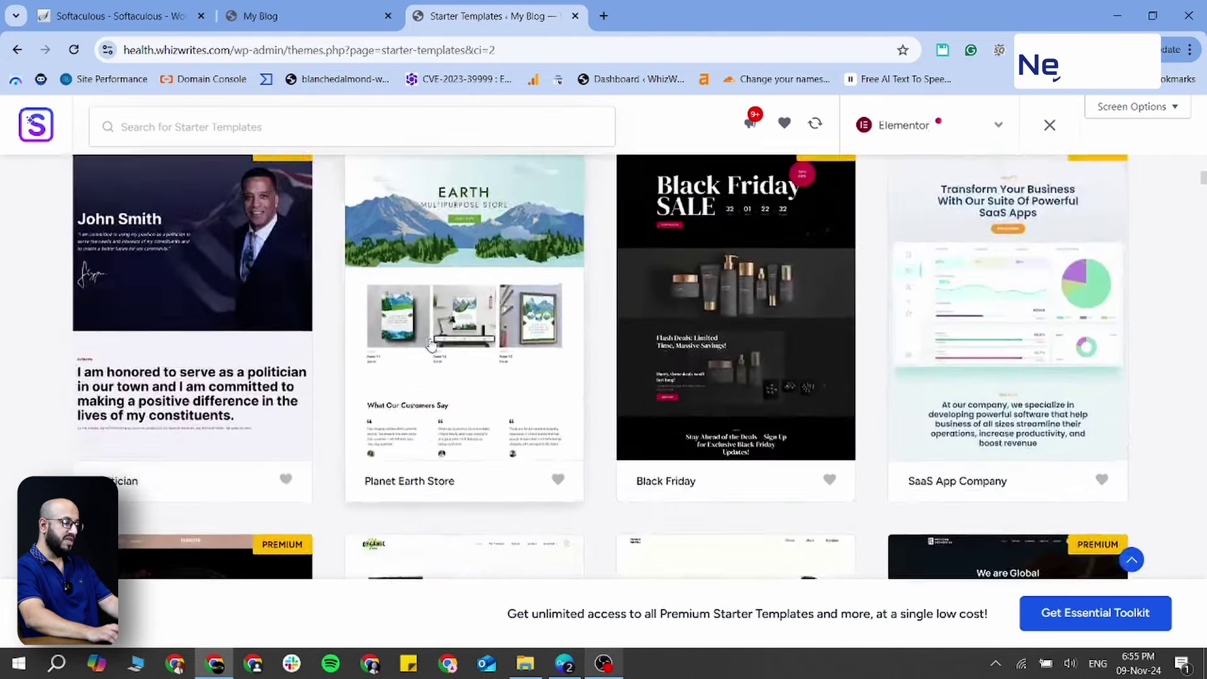
scroll(435, 345, down, 2)
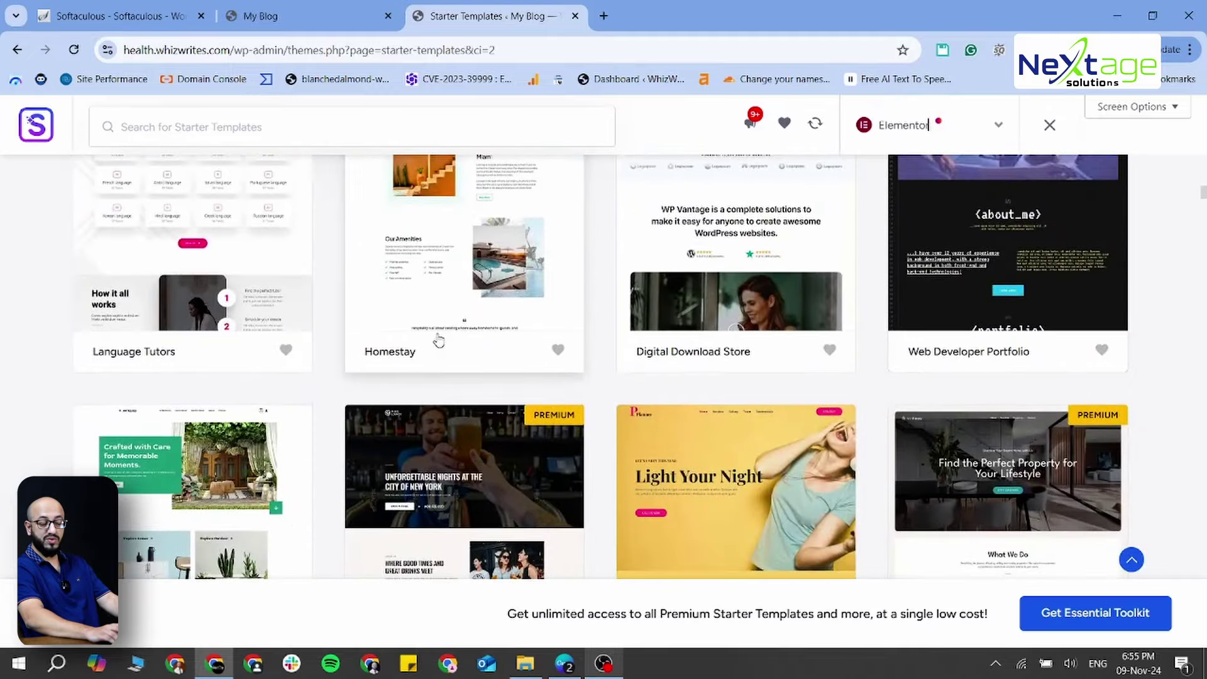
scroll(438, 340, down, 6)
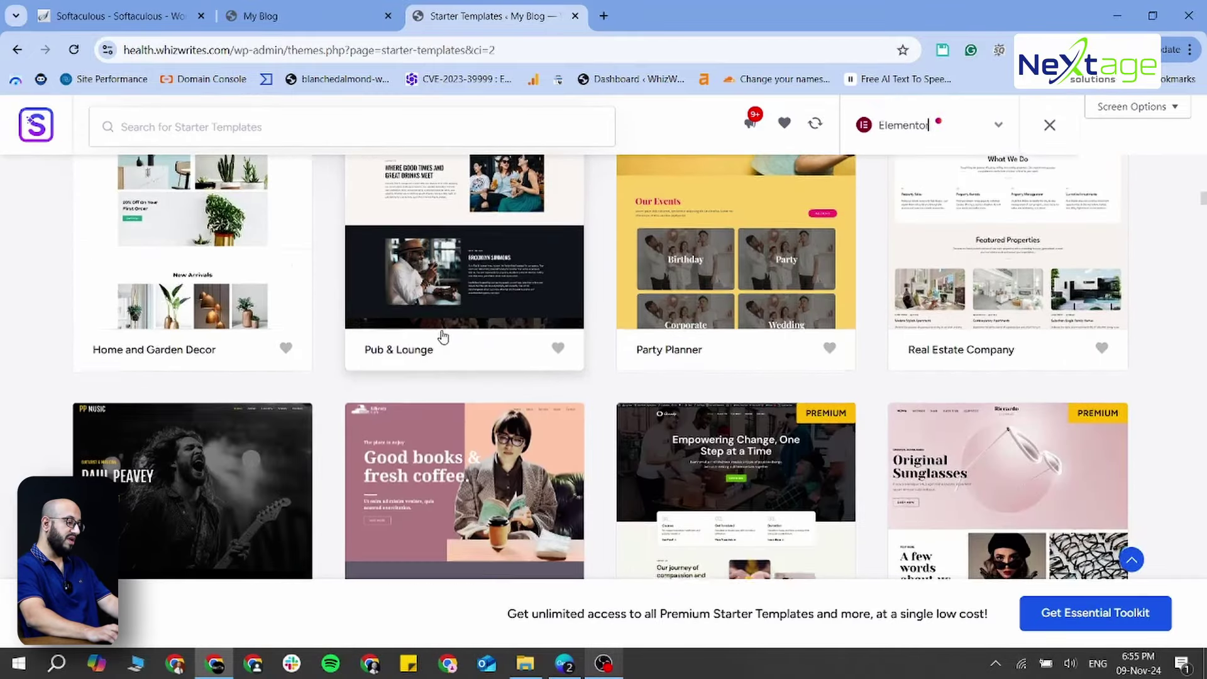
scroll(443, 338, down, 2)
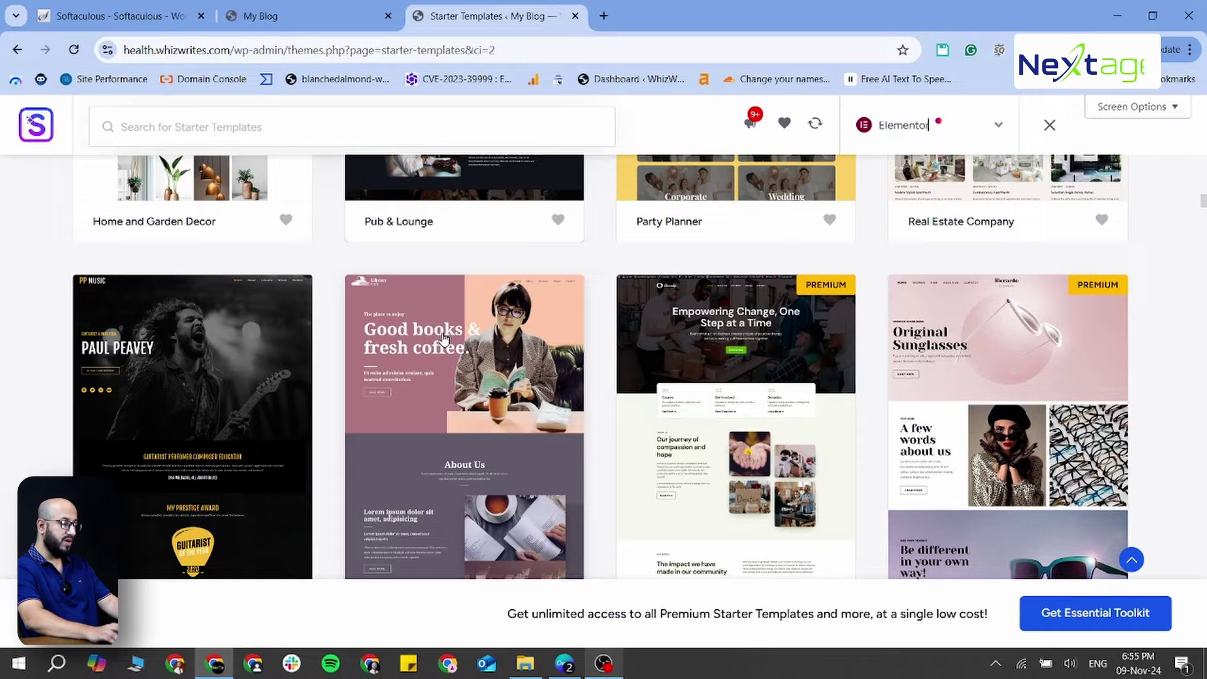
scroll(445, 342, up, 10)
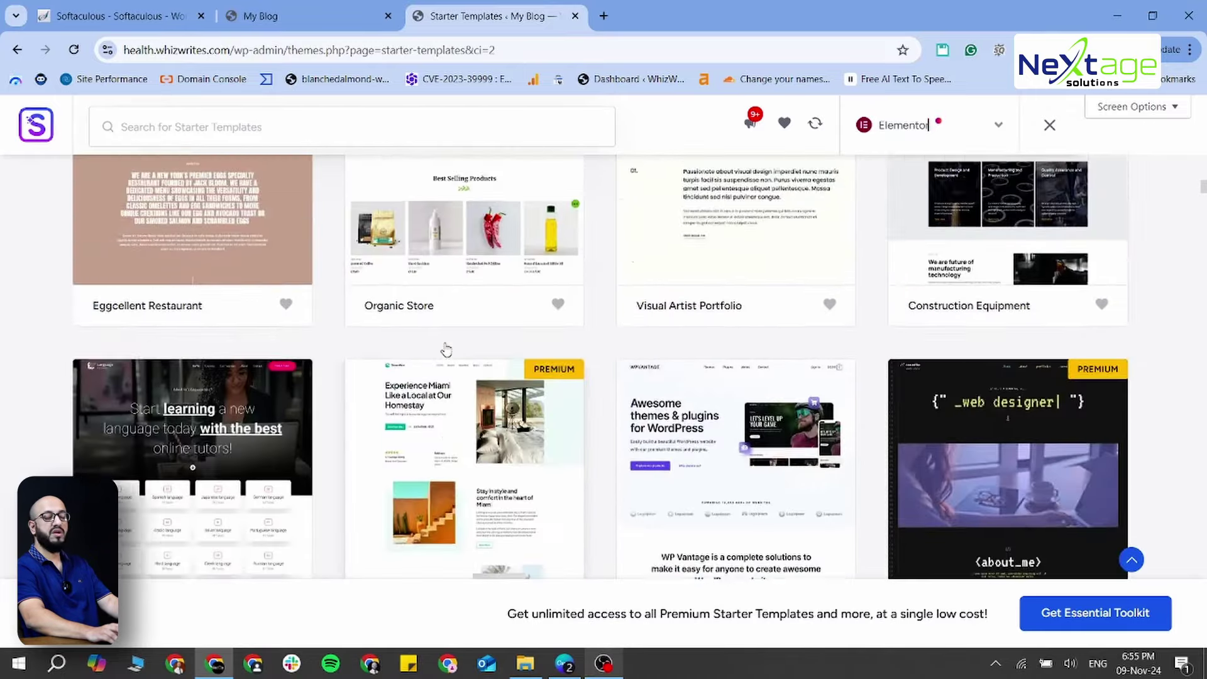
scroll(448, 349, up, 5)
scroll(443, 350, up, 10)
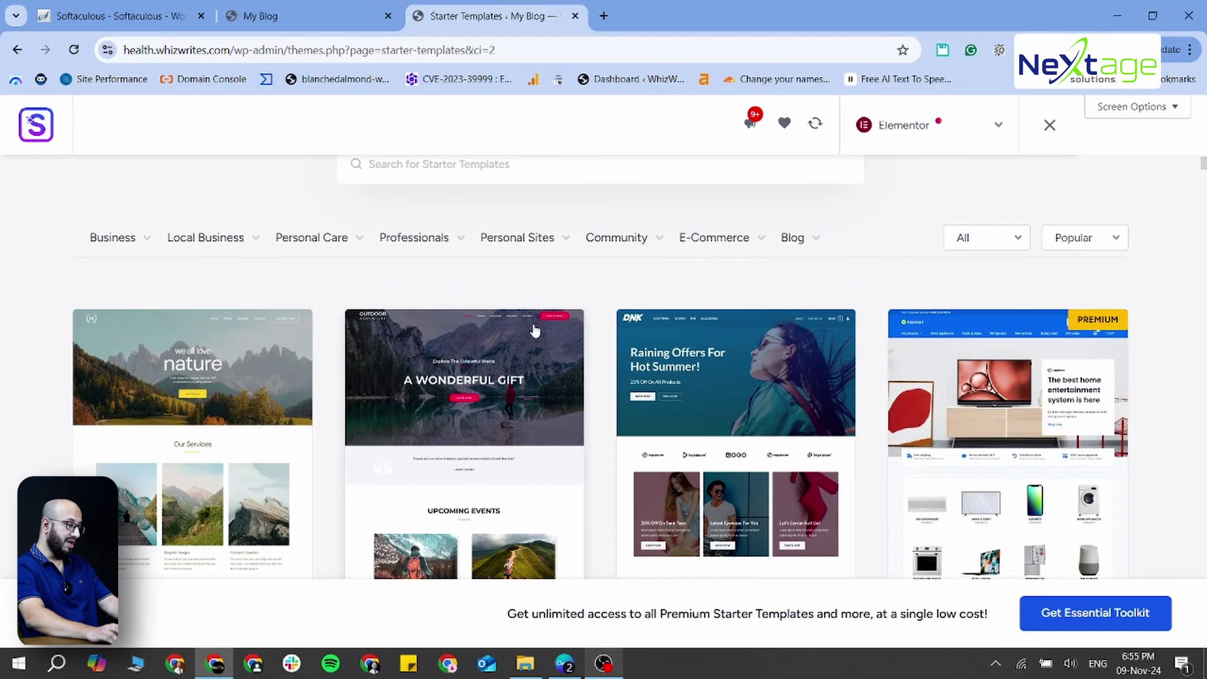
mouse_move(130, 243)
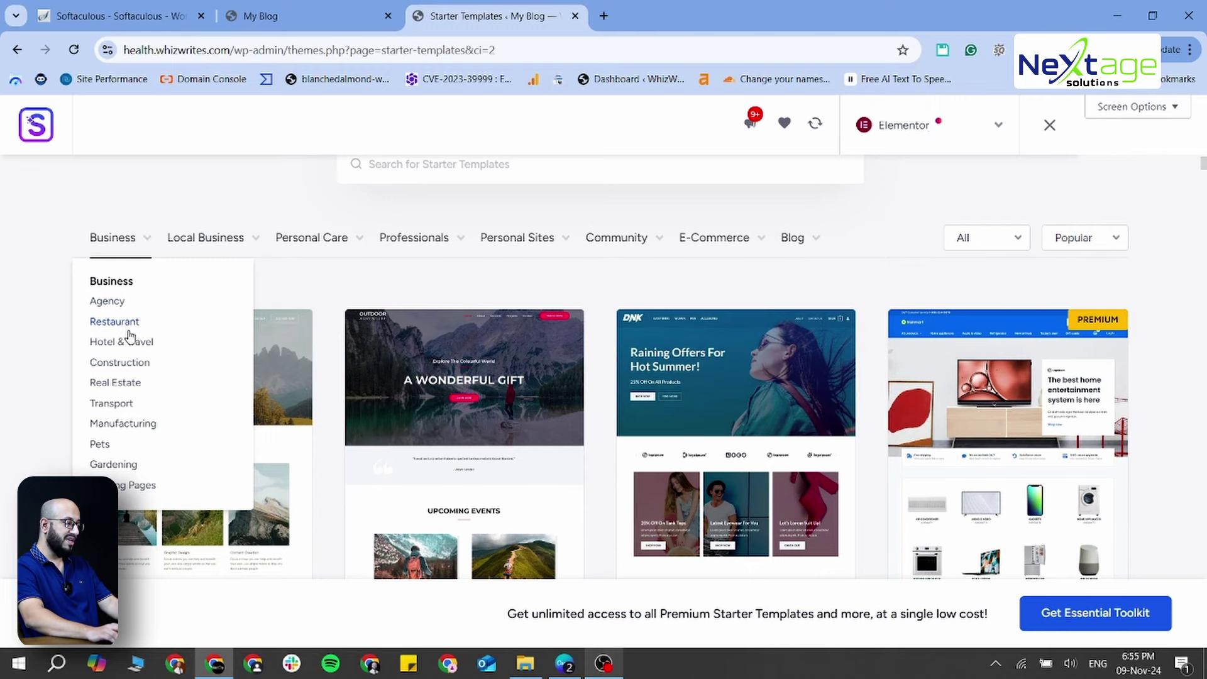
click(104, 308)
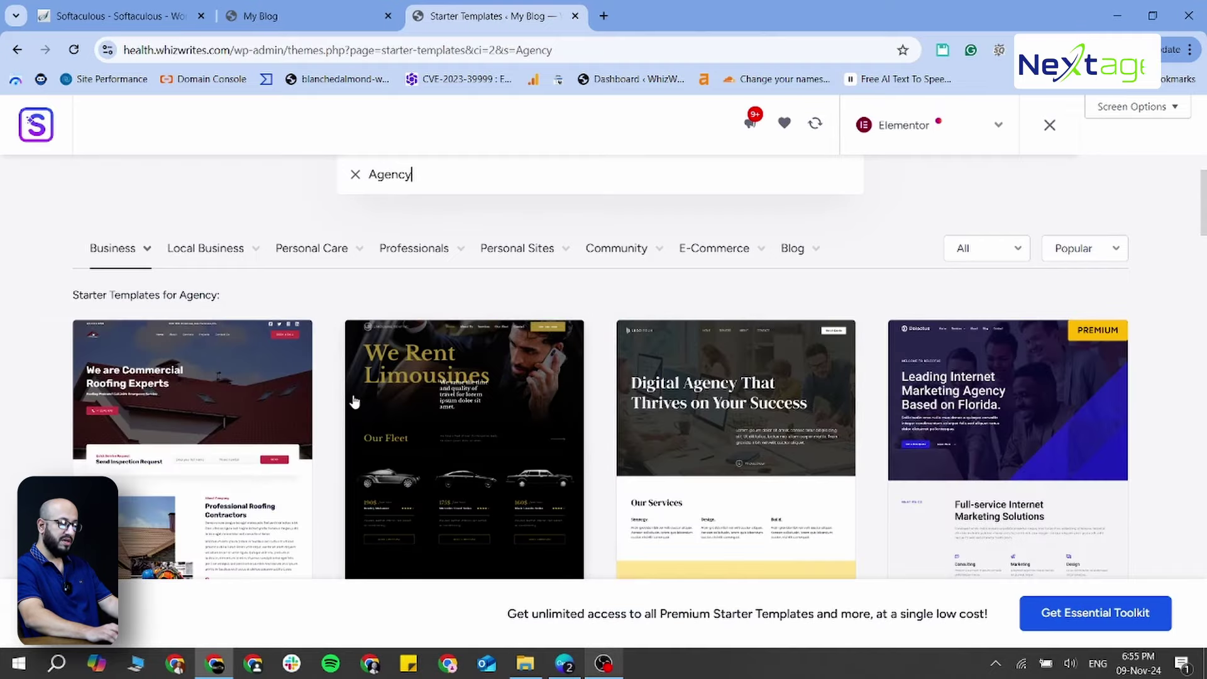
Browse the Agency templates such as Marketing Agency and Real Estate Agency
scroll(489, 402, down, 5)
scroll(490, 403, down, 4)
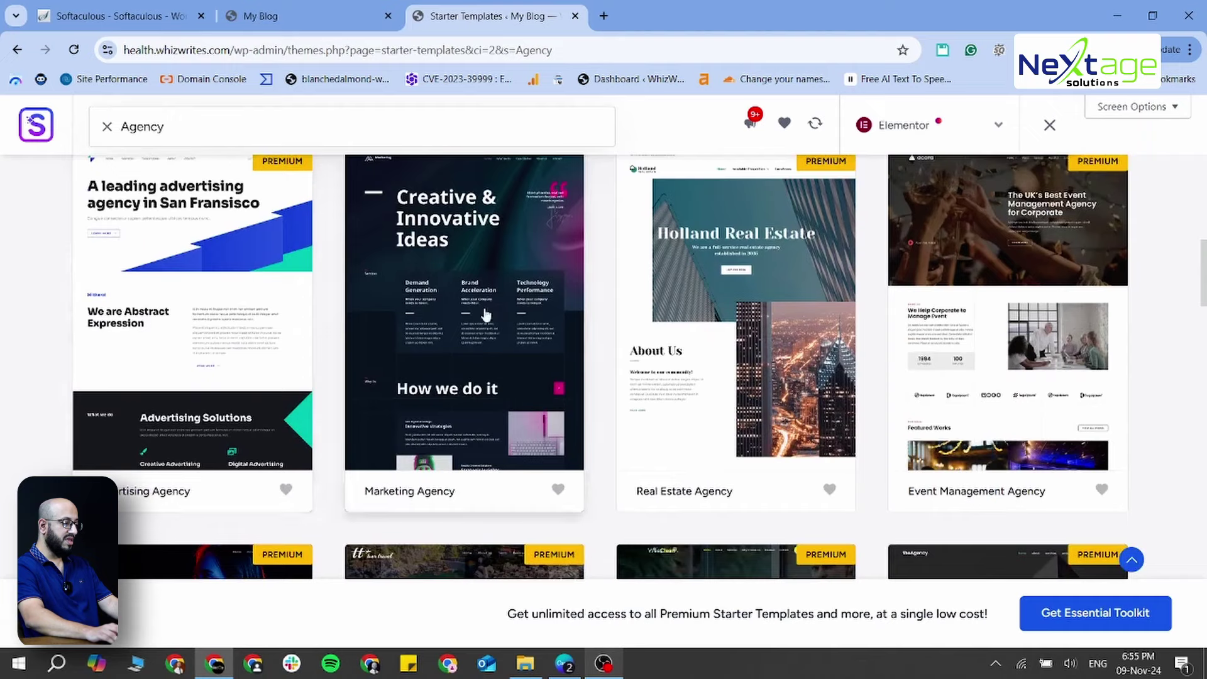
scroll(531, 326, up, 2)
scroll(1018, 389, down, 4)
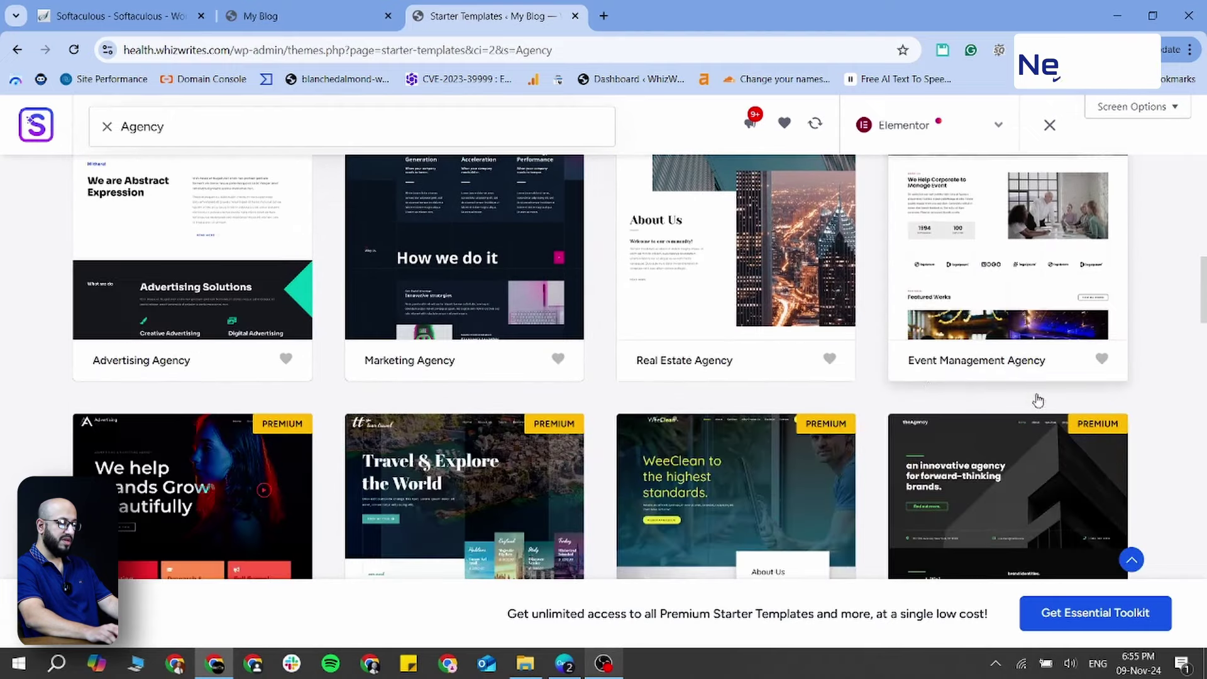
scroll(894, 438, down, 8)
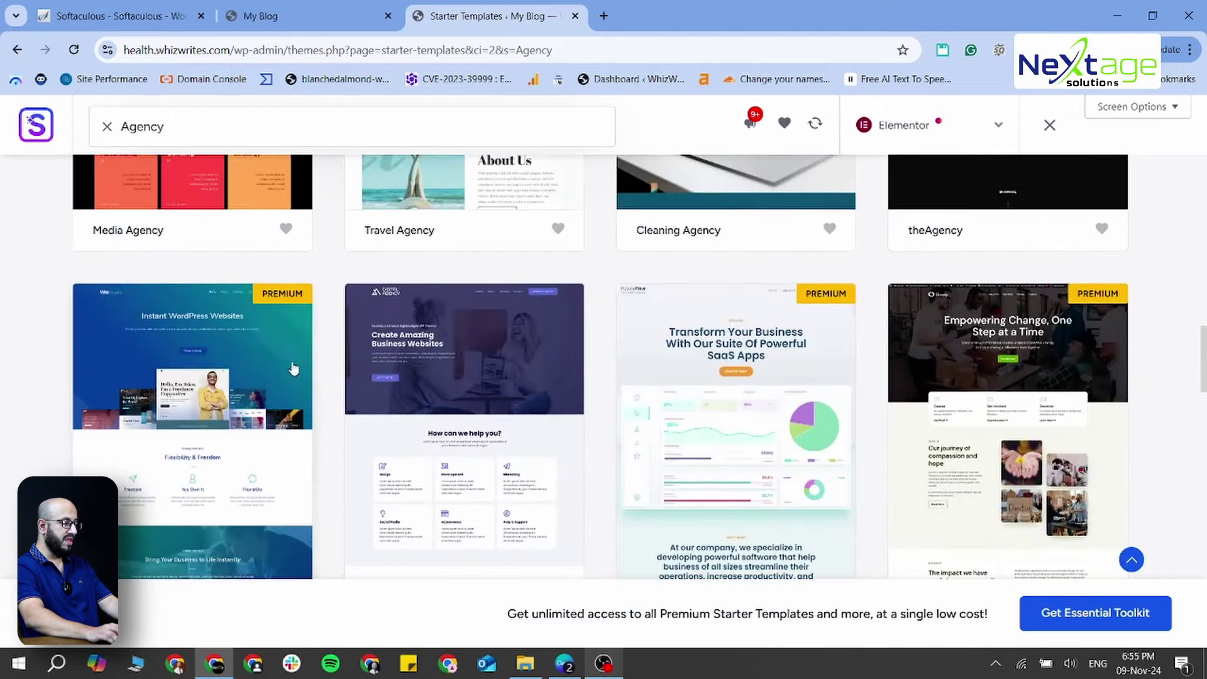
scroll(910, 412, down, 3)
scroll(910, 412, up, 15)
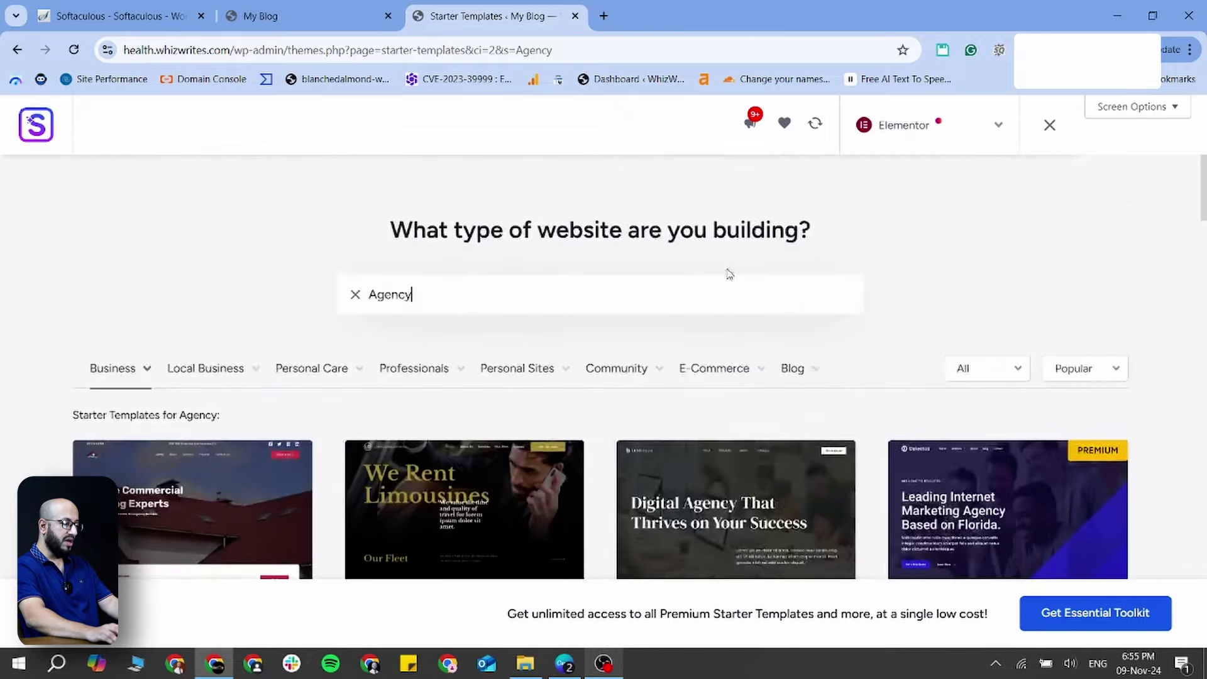
mouse_move(713, 368)
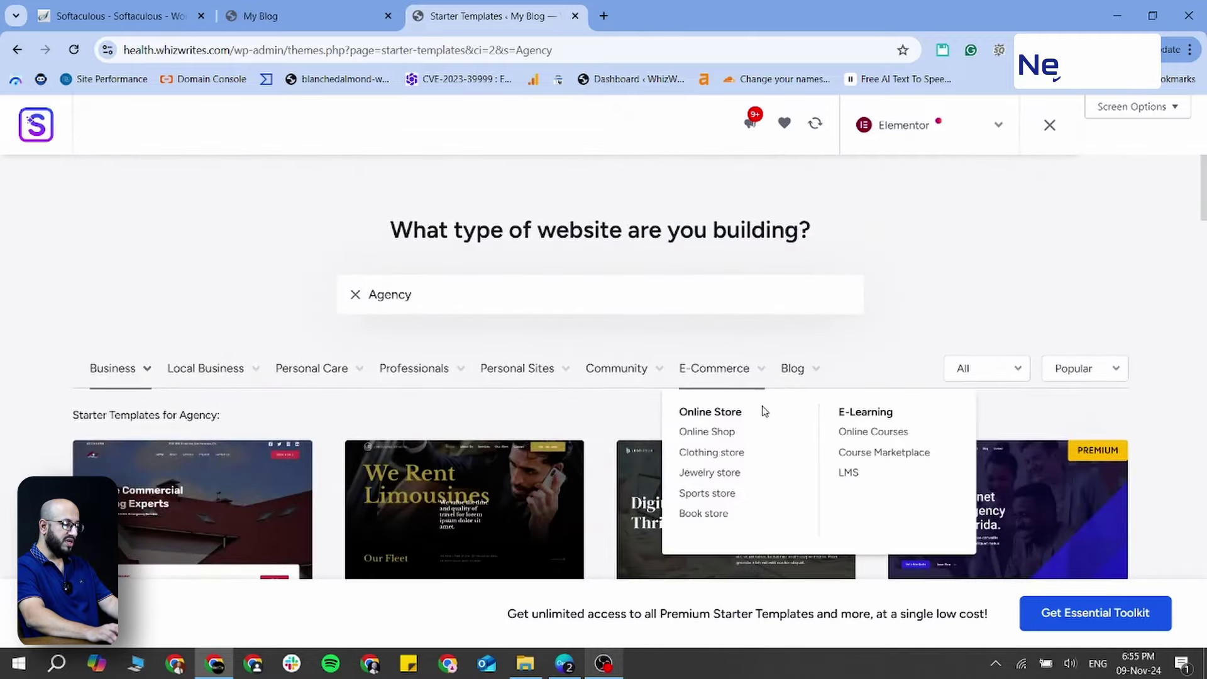
Filter the templates to Online Shop and browse them
click(707, 432)
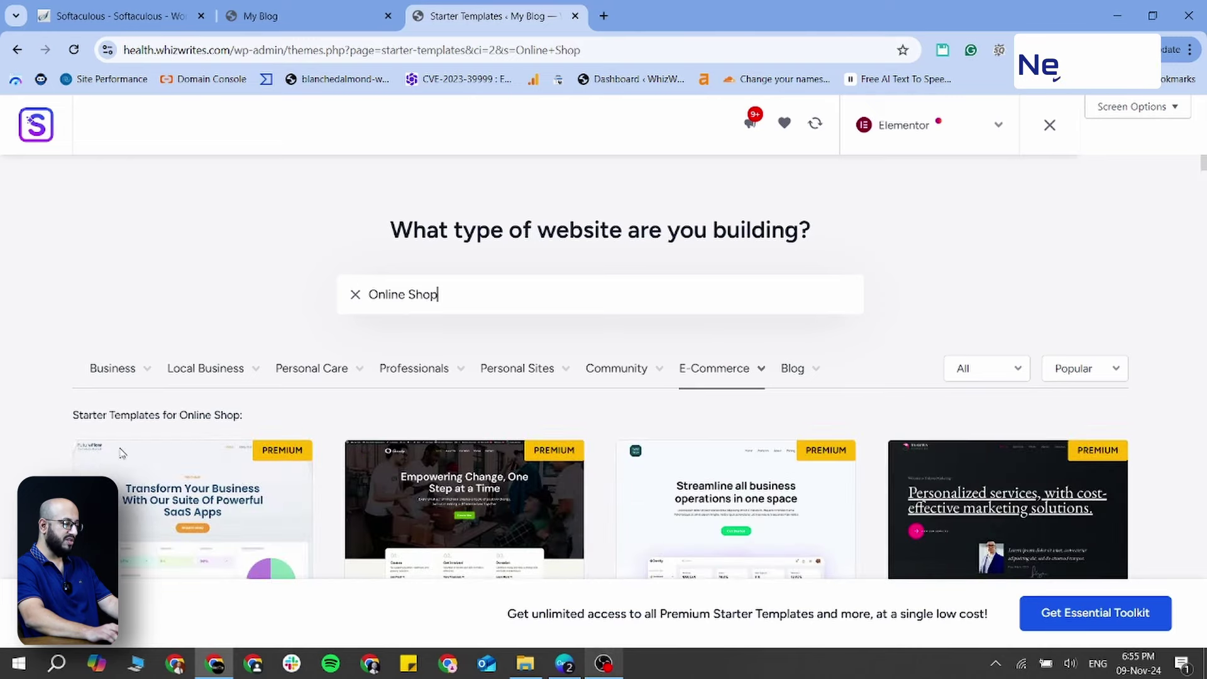
scroll(406, 408, down, 5)
scroll(1008, 372, down, 4)
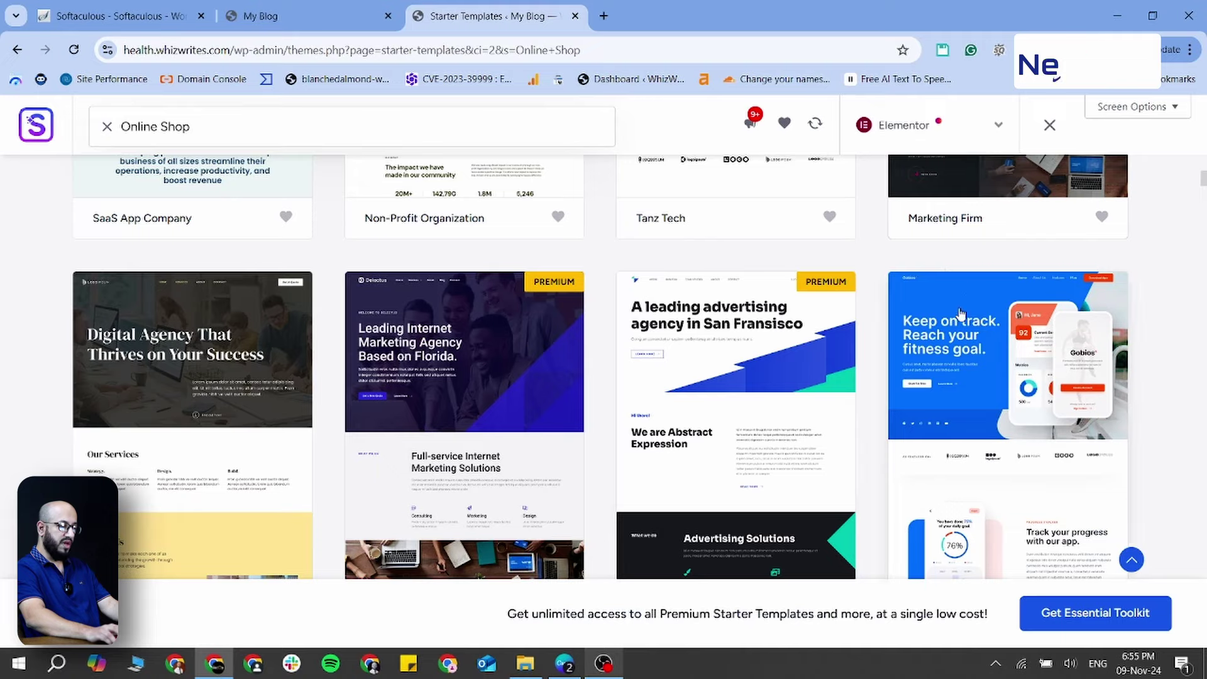
scroll(817, 365, up, 10)
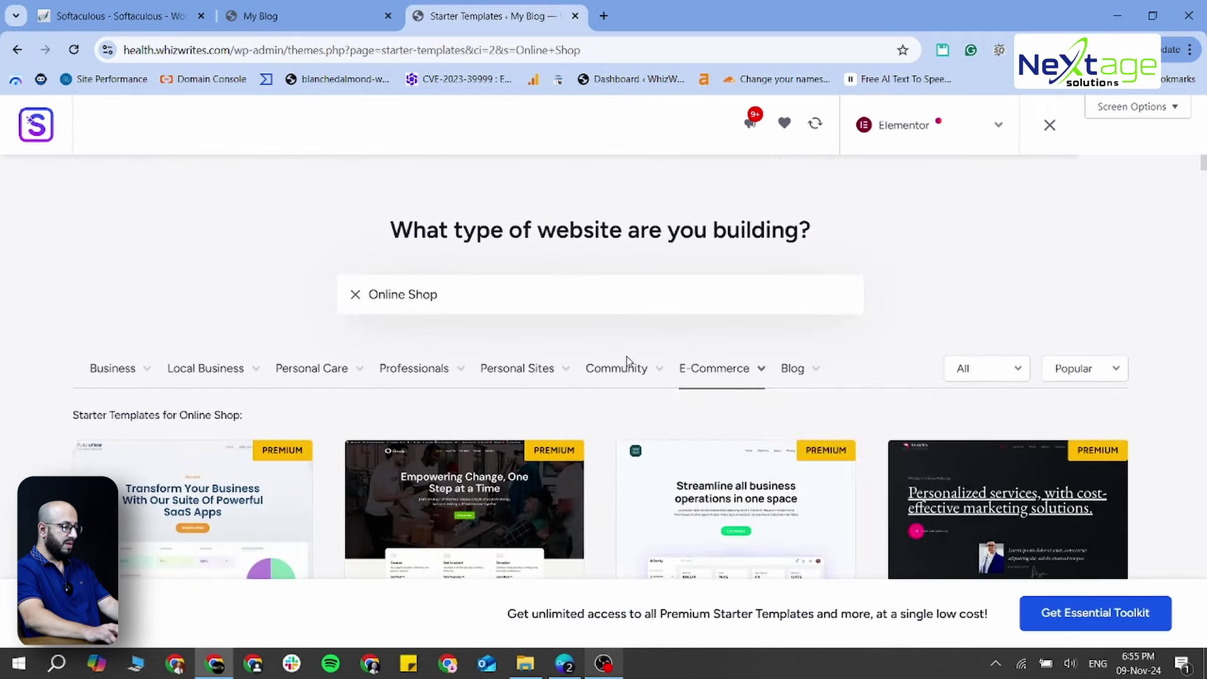
Switch to the Blog category and select the Child Care Blog template
mouse_move(779, 372)
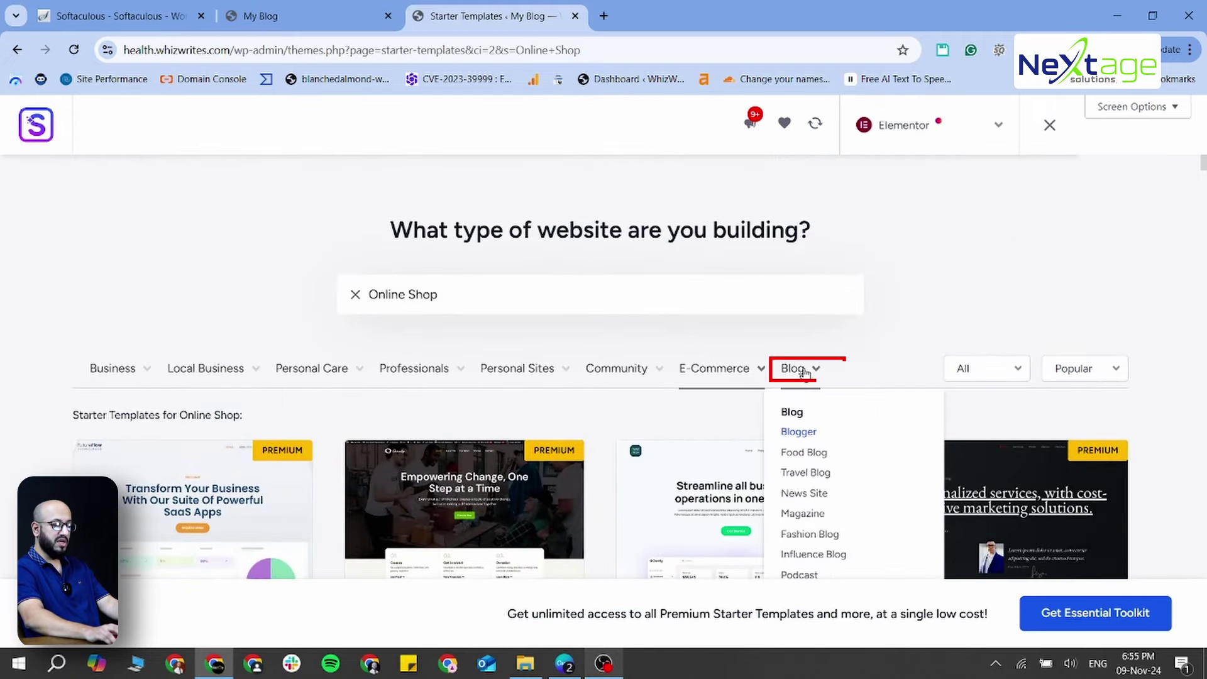
click(804, 372)
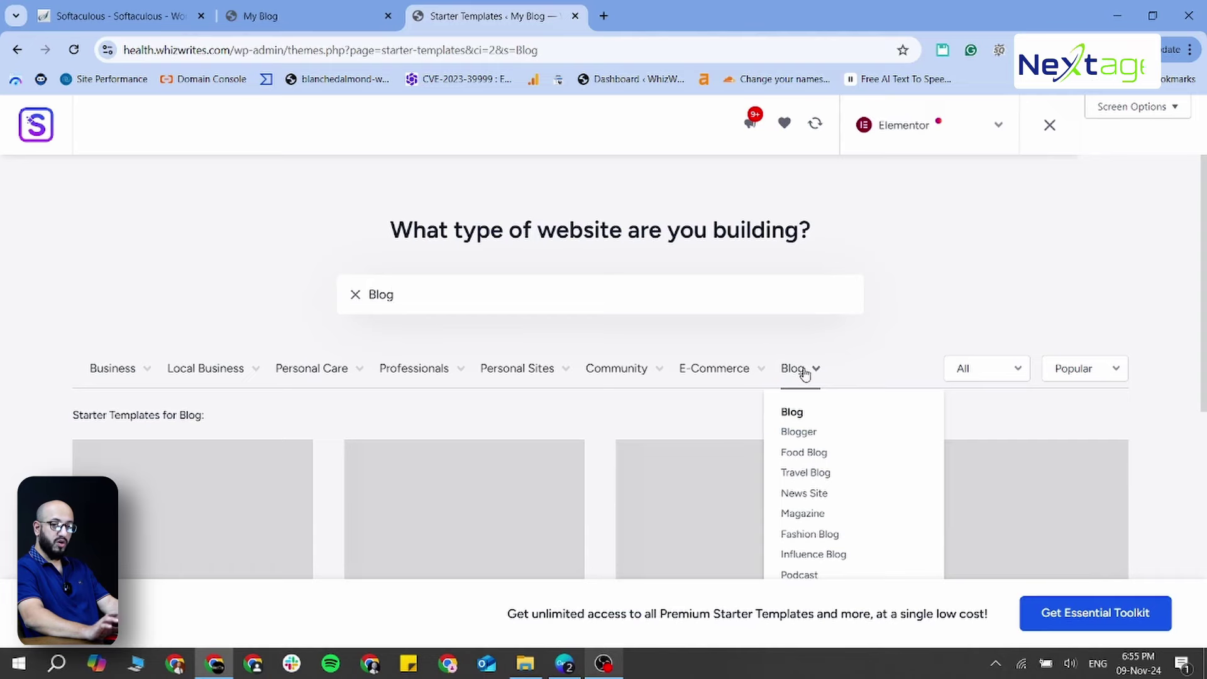
scroll(315, 398, down, 2)
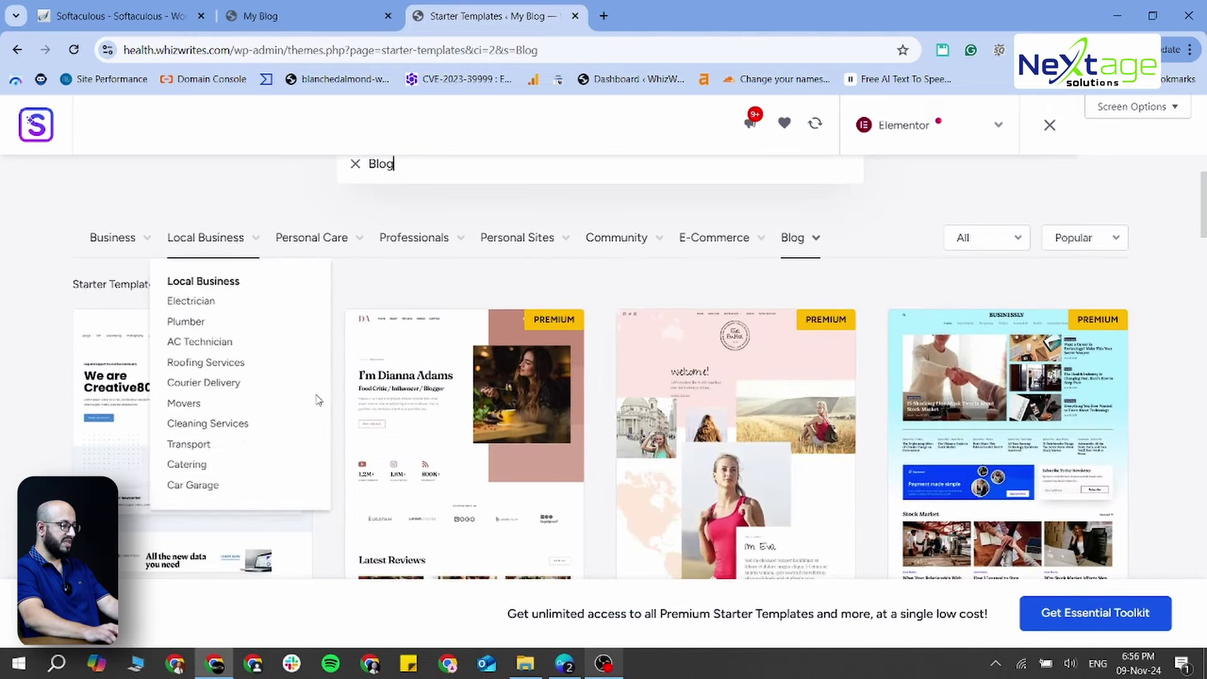
scroll(252, 398, down, 5)
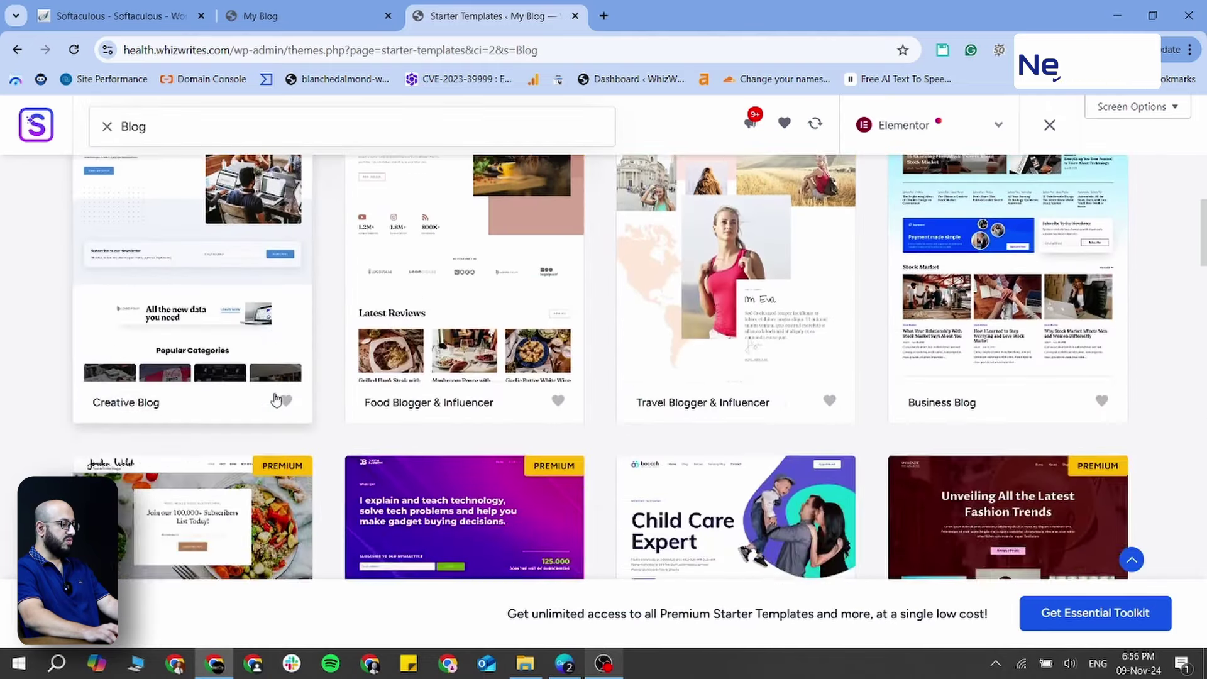
scroll(281, 398, down, 3)
scroll(280, 396, up, 3)
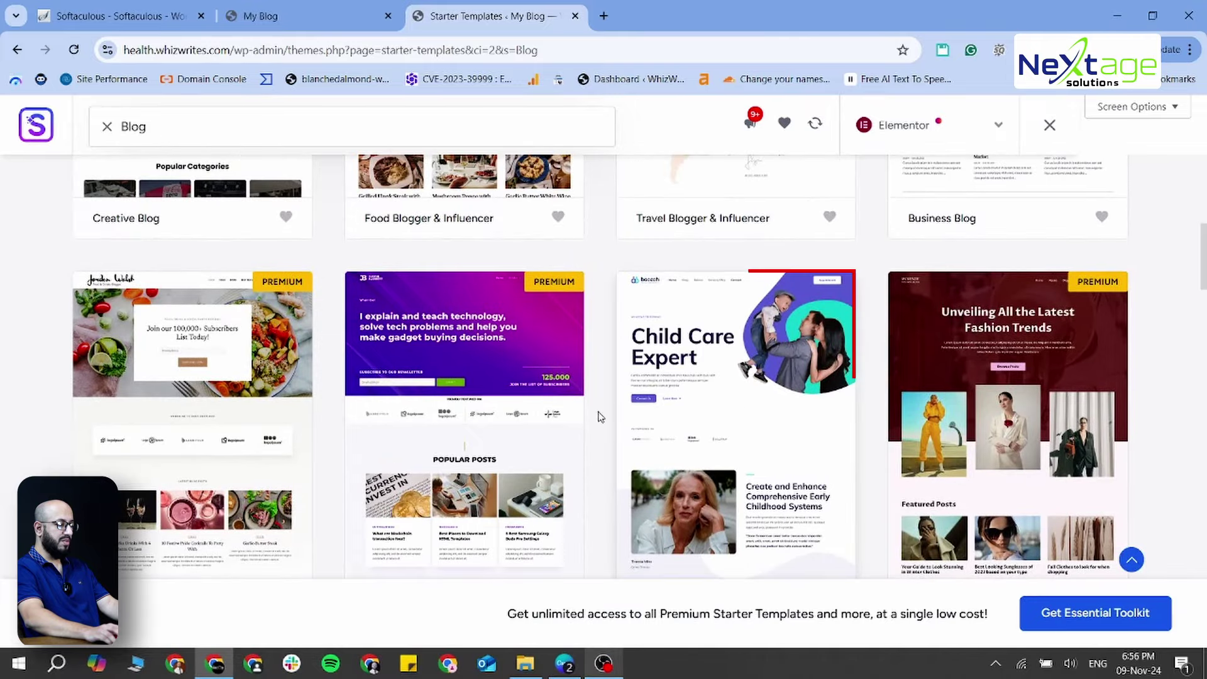
click(757, 364)
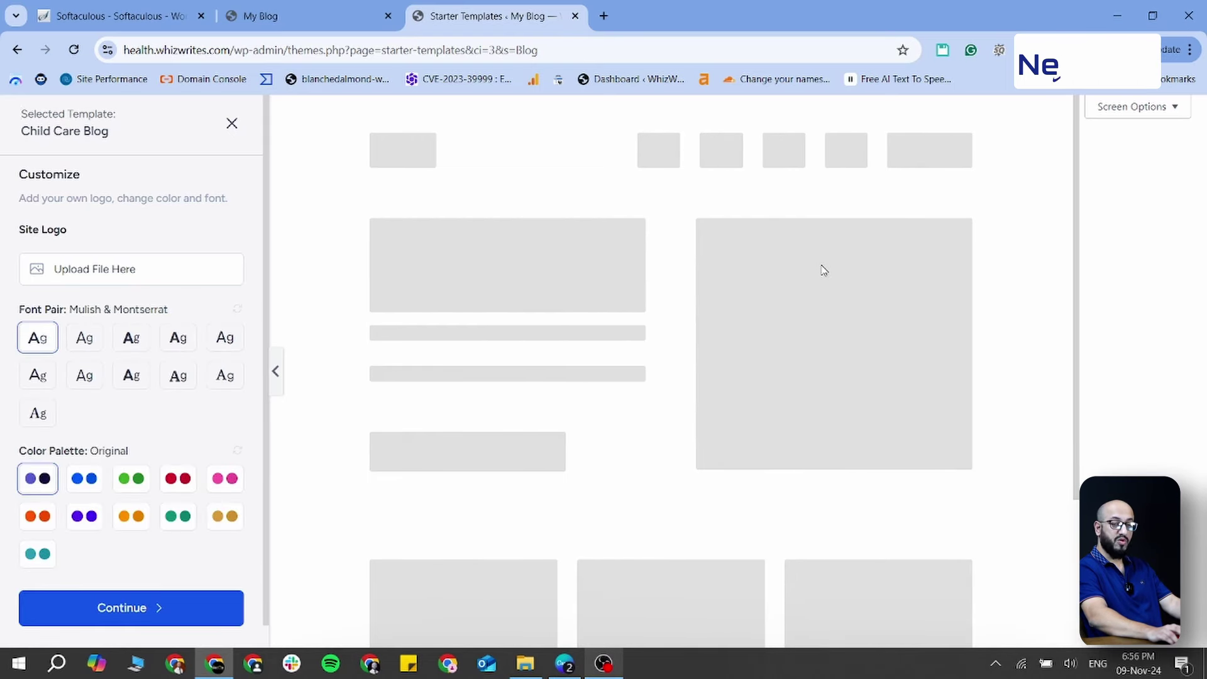
Keep the Mulish & Montserrat fonts and Original palette, and continue
scroll(628, 315, down, 5)
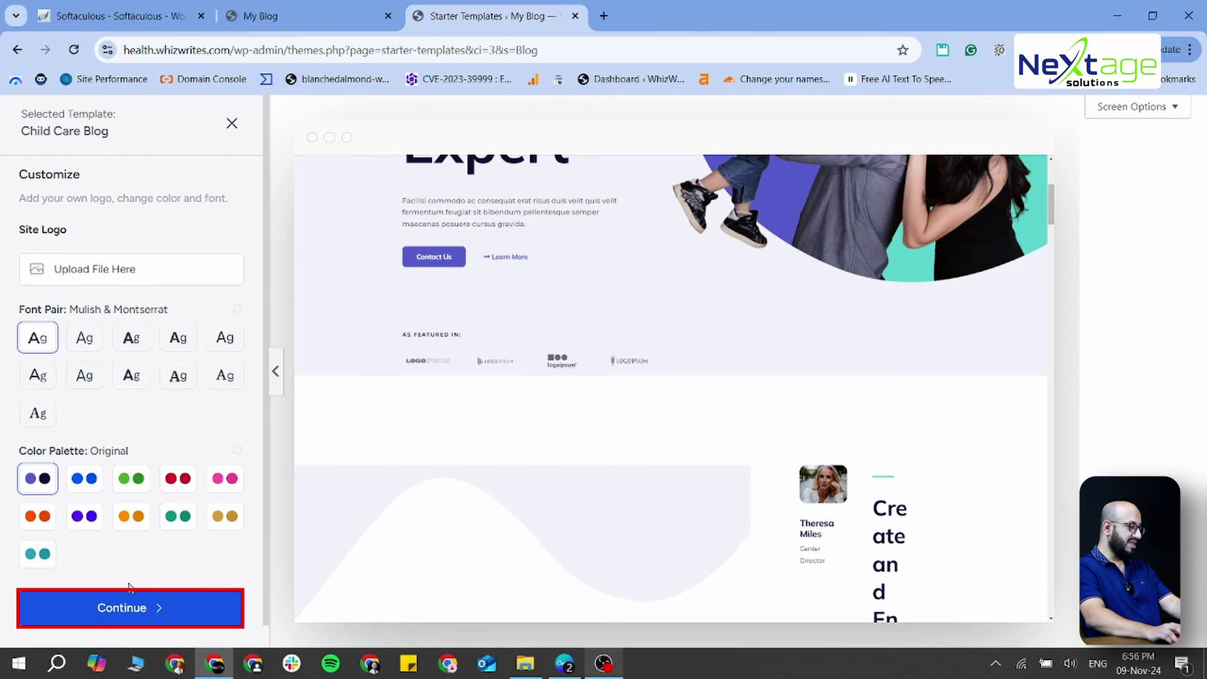
click(133, 614)
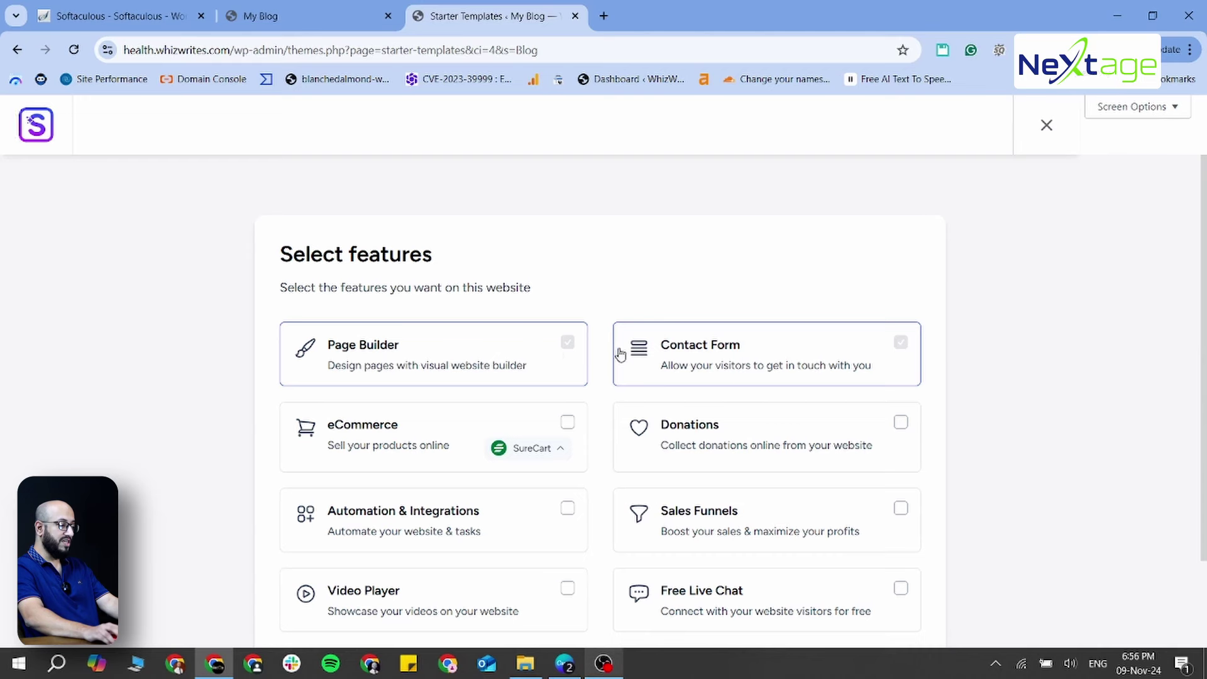
Skip the Select features step without adding any extra website features
scroll(830, 378, down, 2)
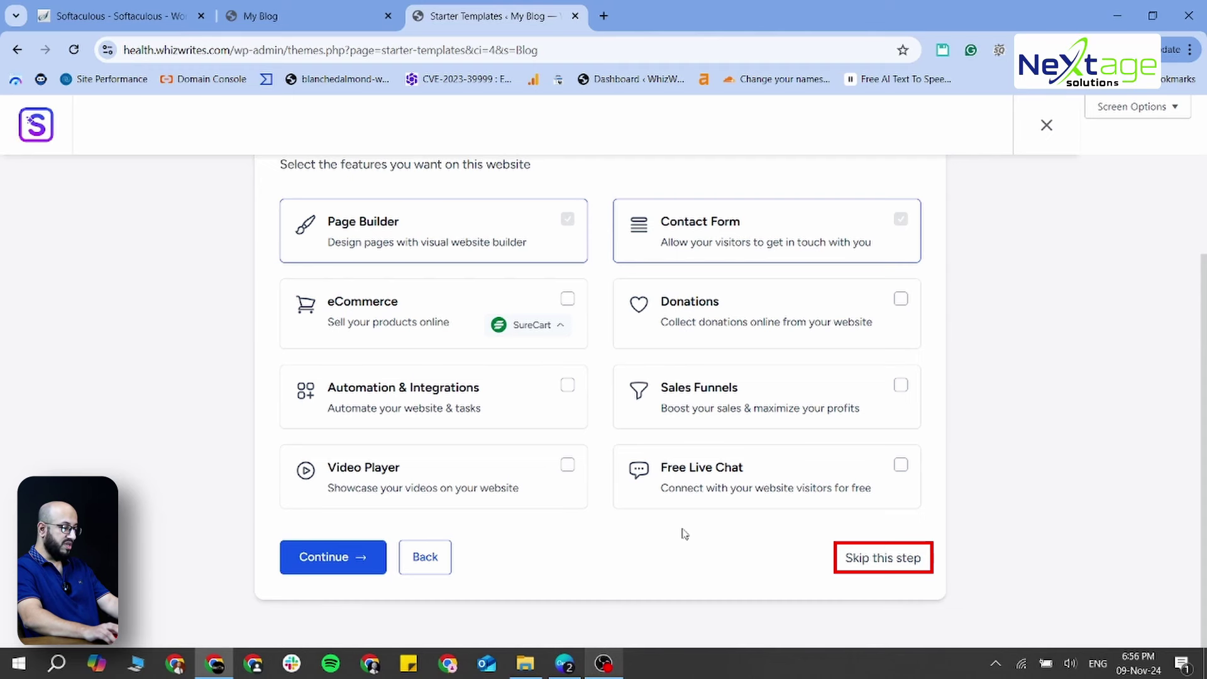
click(853, 557)
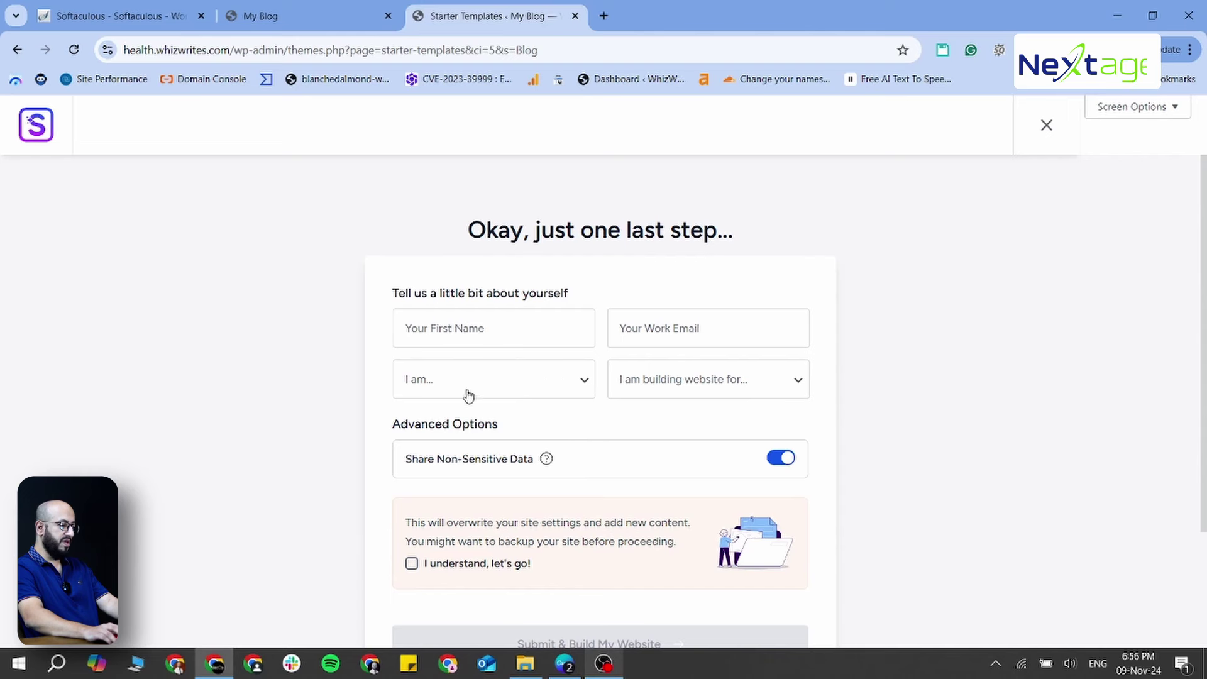
Accept the settings-overwrite warning, start the site build, and view the current My Blog front page
scroll(592, 491, down, 2)
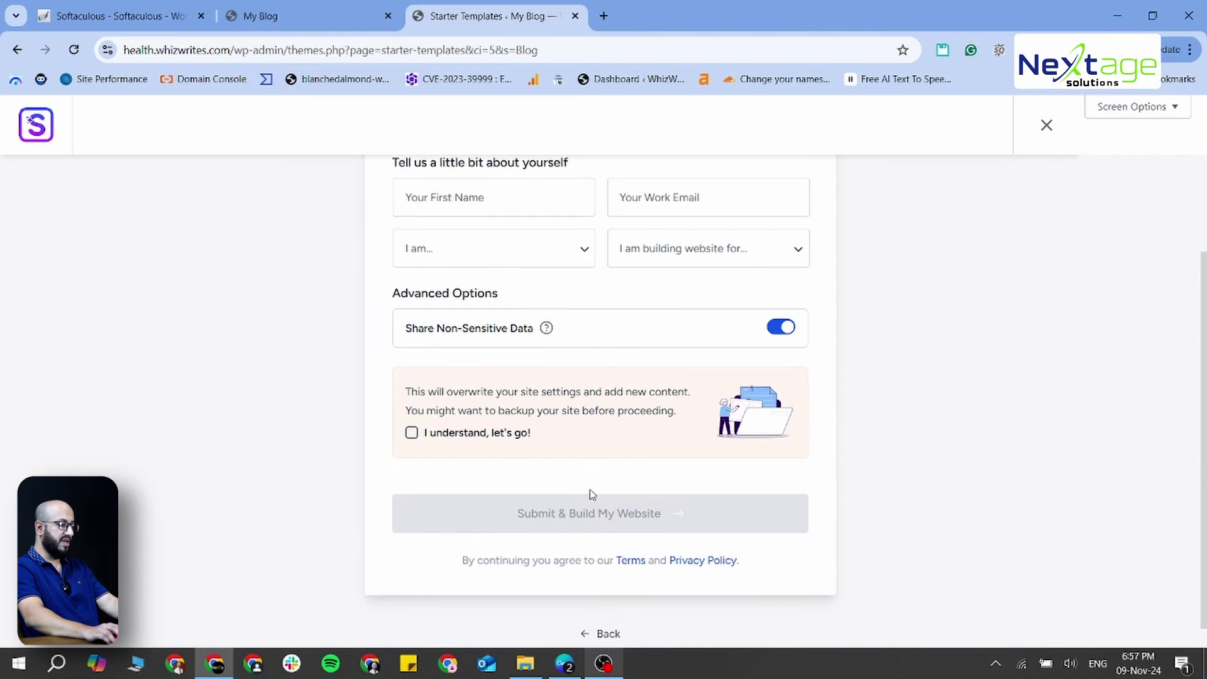
click(412, 432)
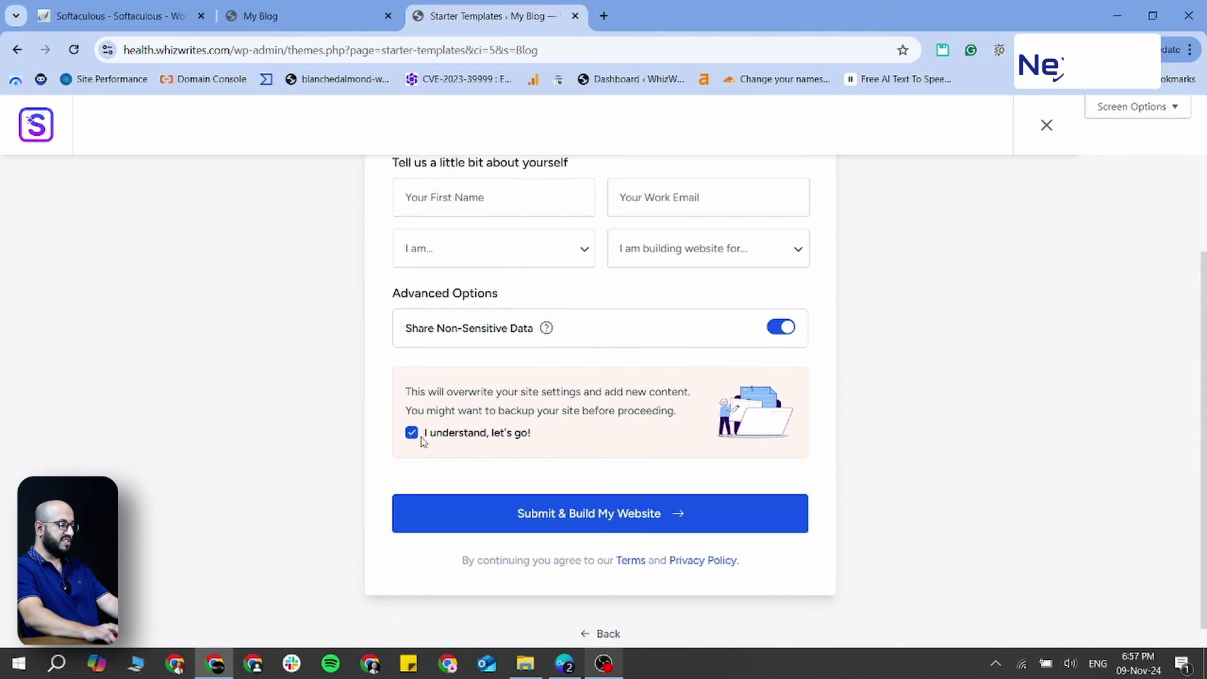
click(604, 522)
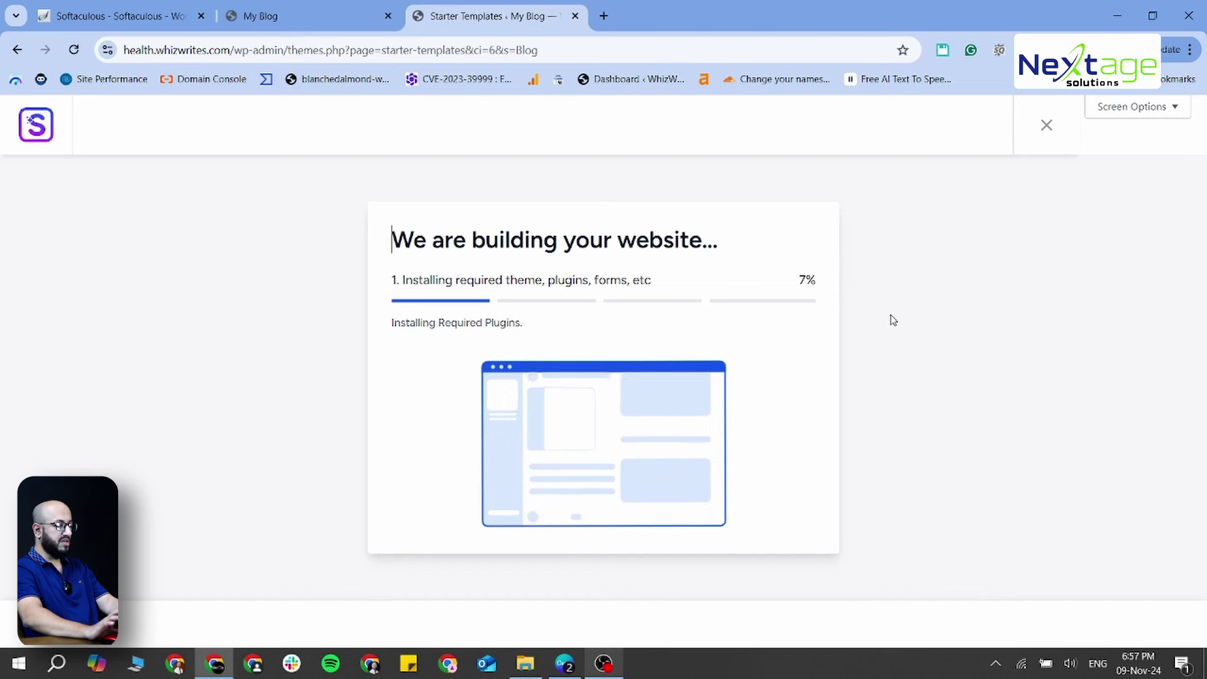
click(335, 26)
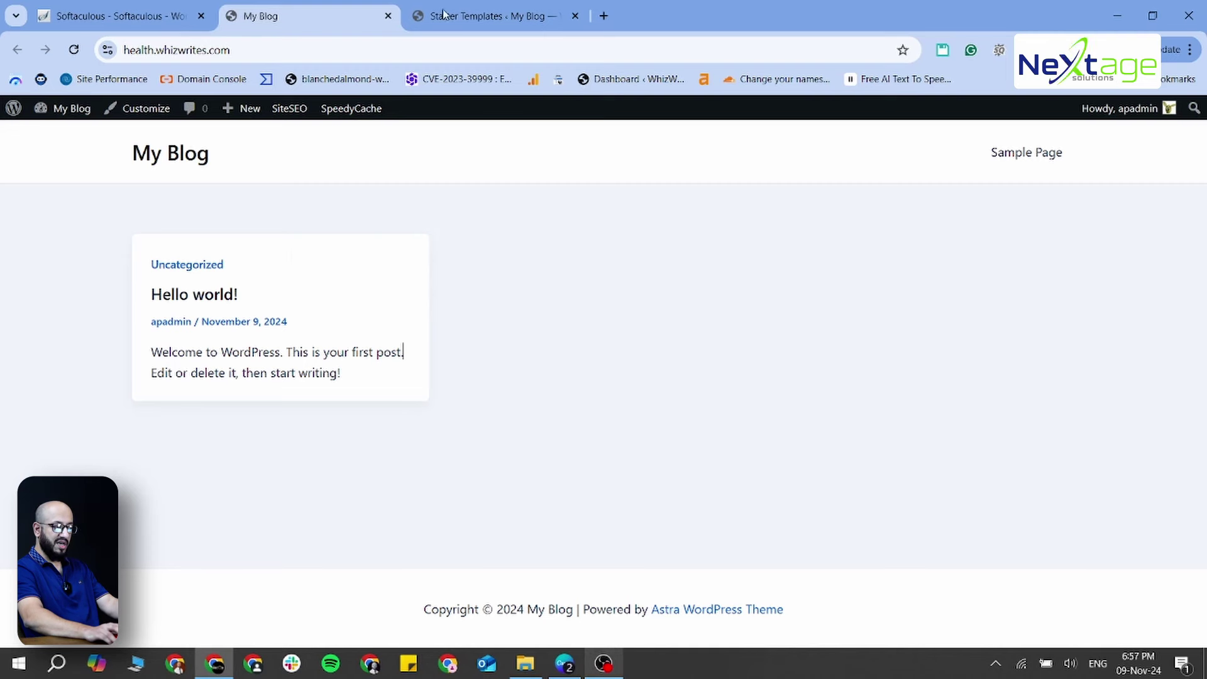
Return to the Starter Templates tab and let the build finish at 100%
mouse_move(468, 22)
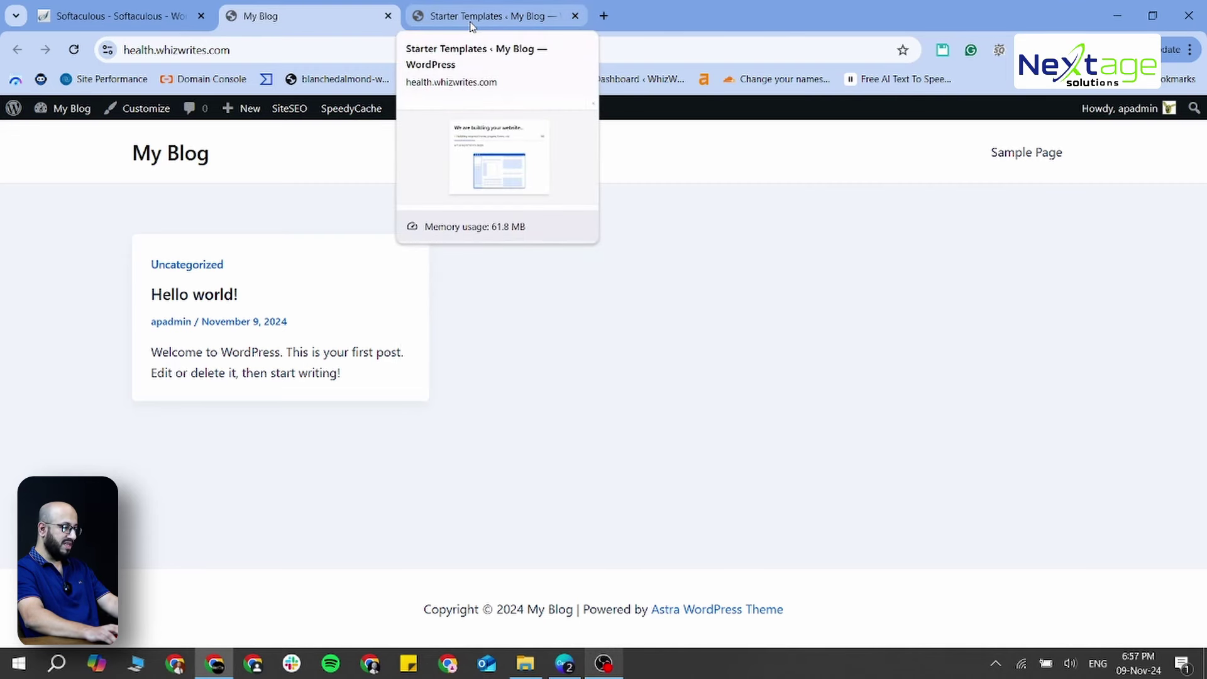
click(471, 19)
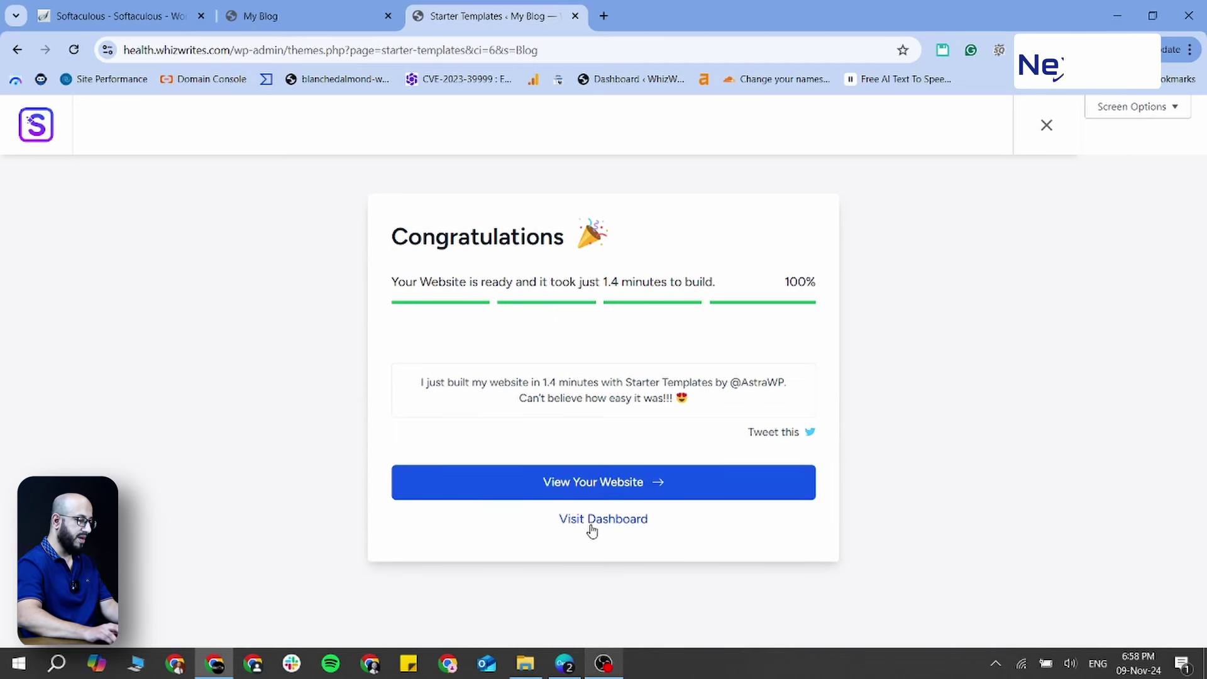
Open the freshly built website and compare the boocah homepage with the old default blog tab
click(600, 495)
click(658, 19)
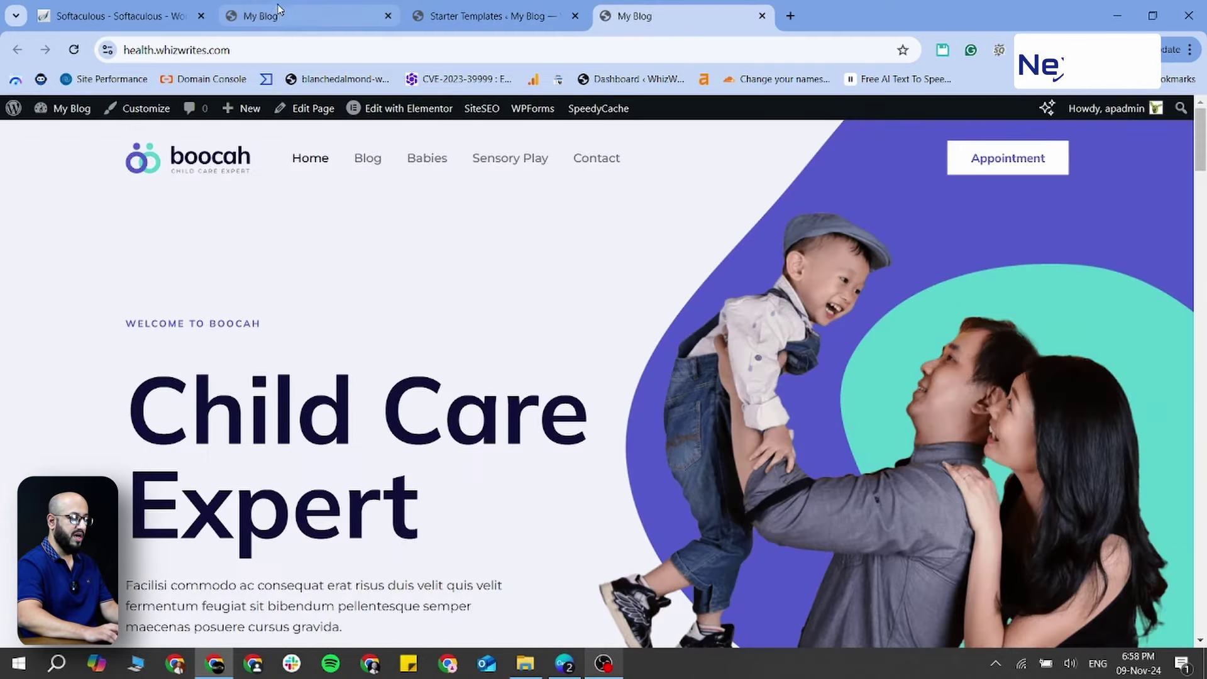
click(297, 24)
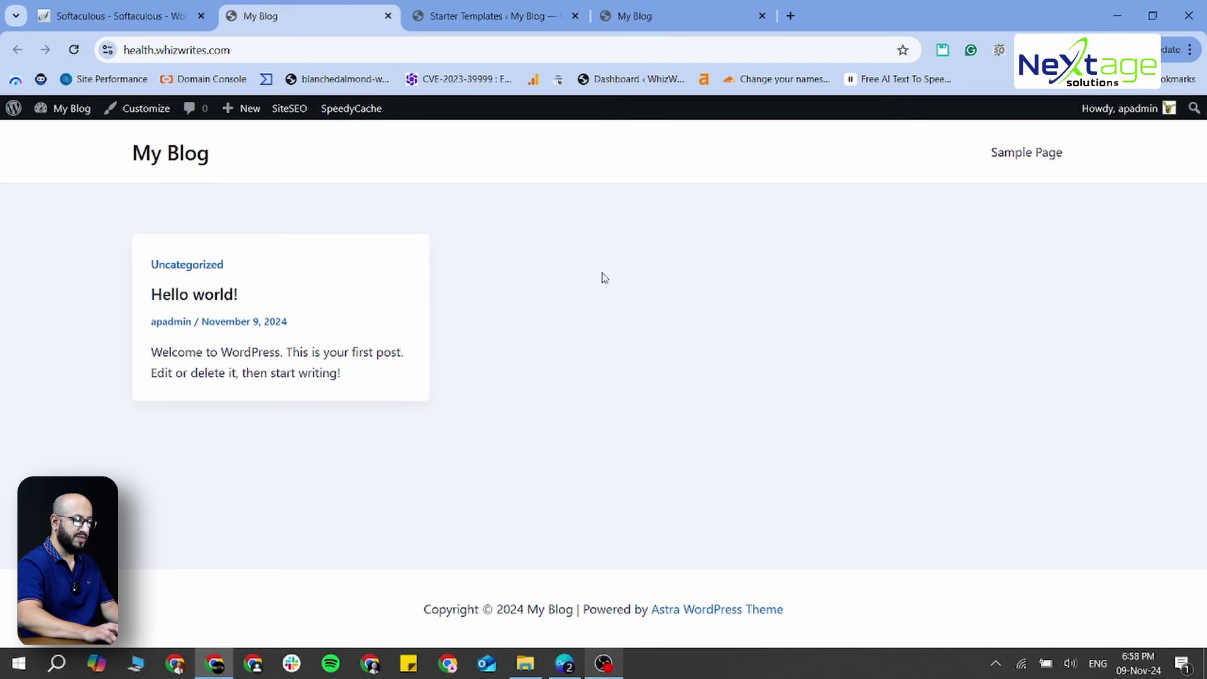
click(637, 8)
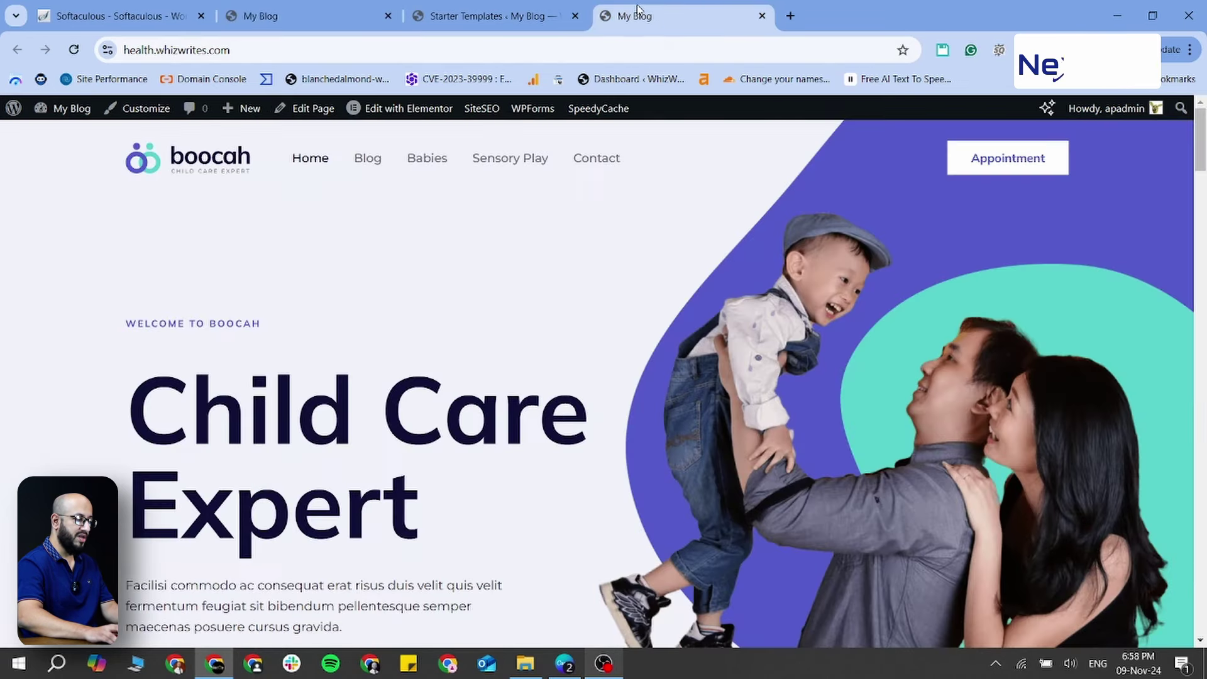
click(361, 21)
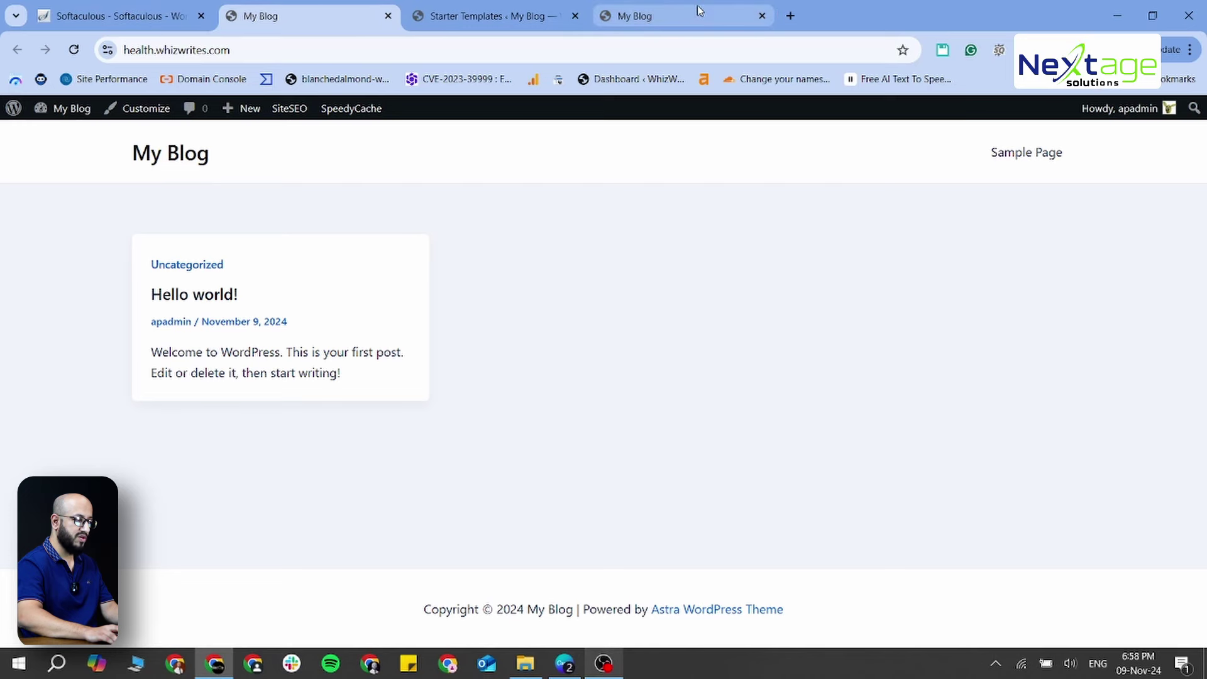
click(699, 11)
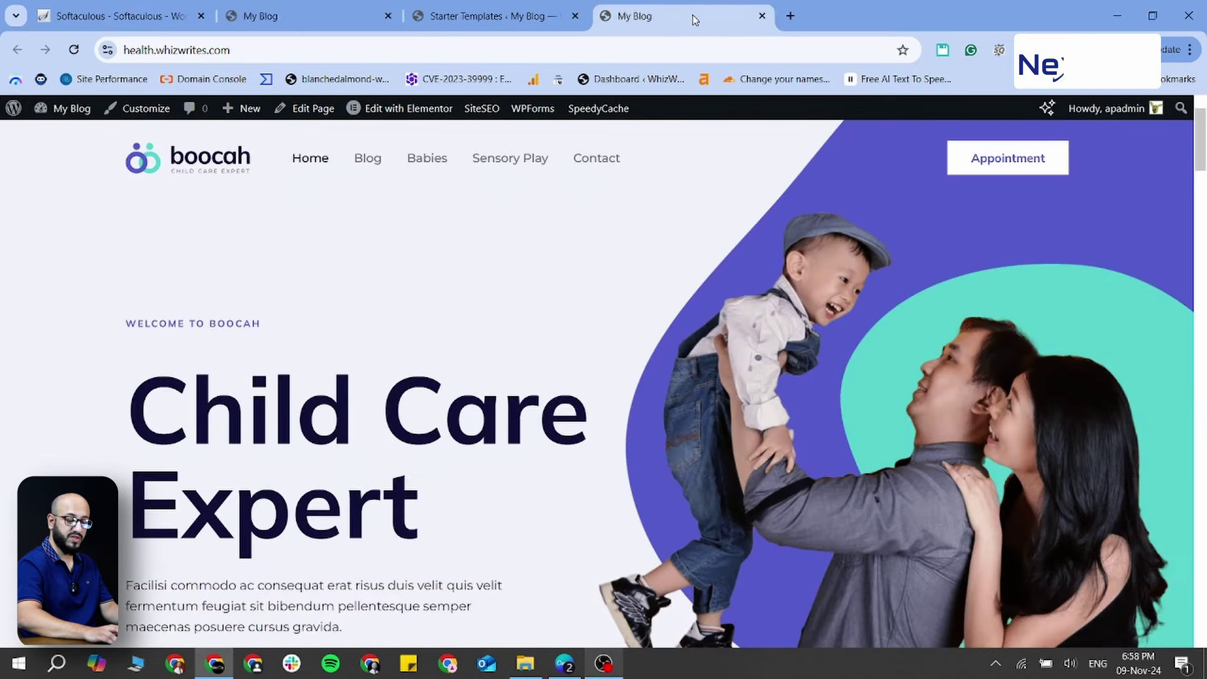
click(322, 23)
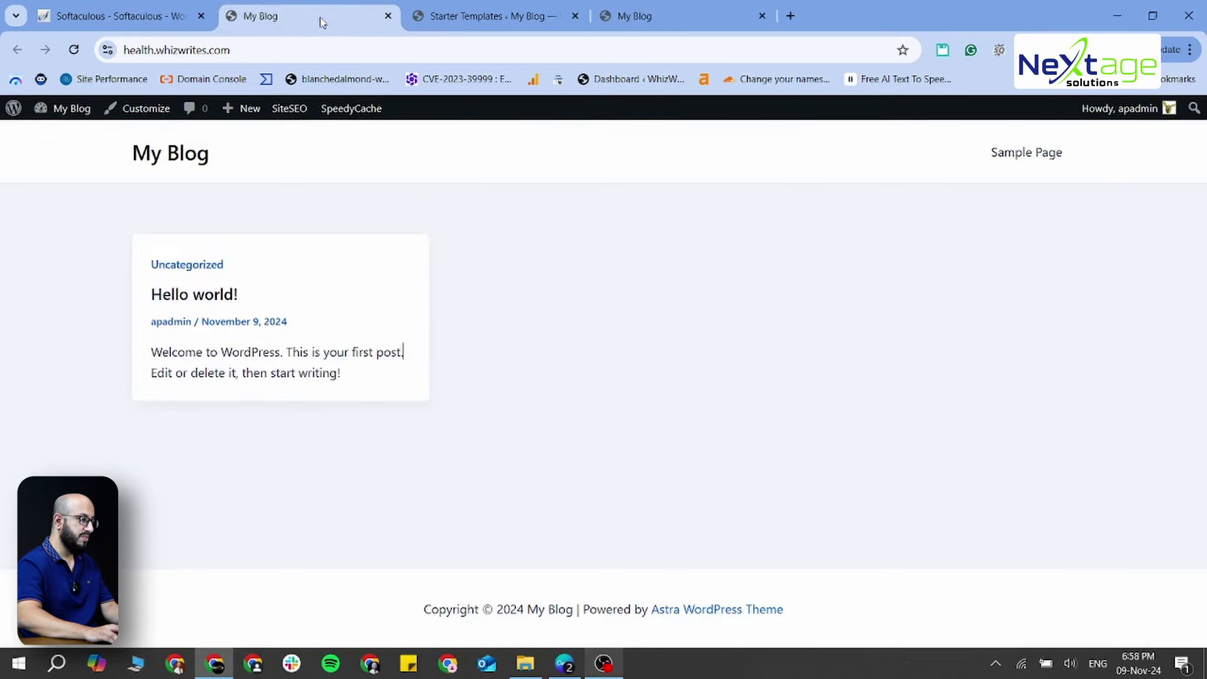
Reload the old My Blog tab with F5 to load the new design and close the duplicate tab
key(F5)
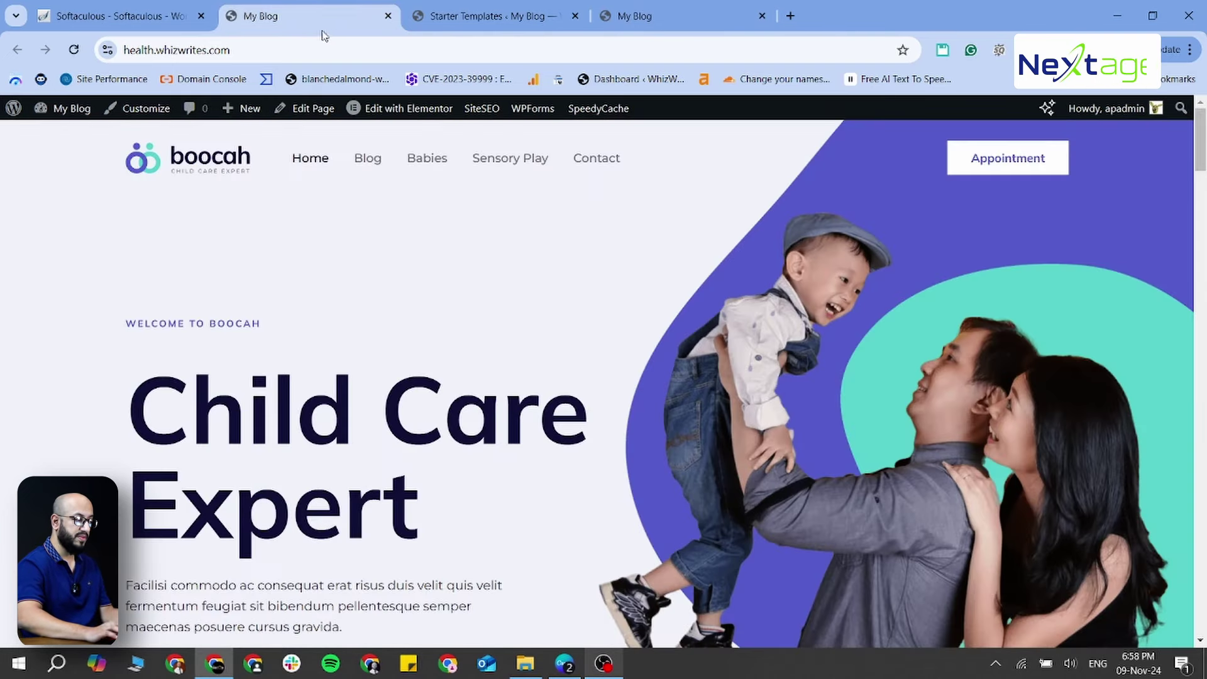
click(761, 15)
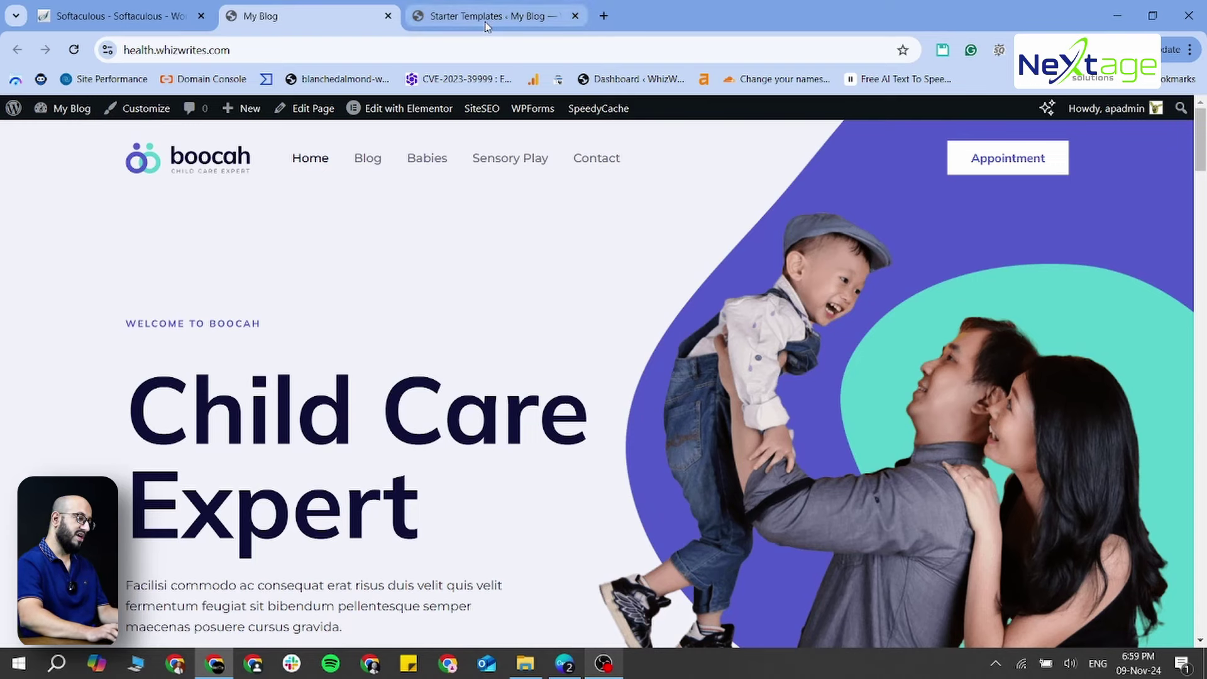
mouse_move(485, 25)
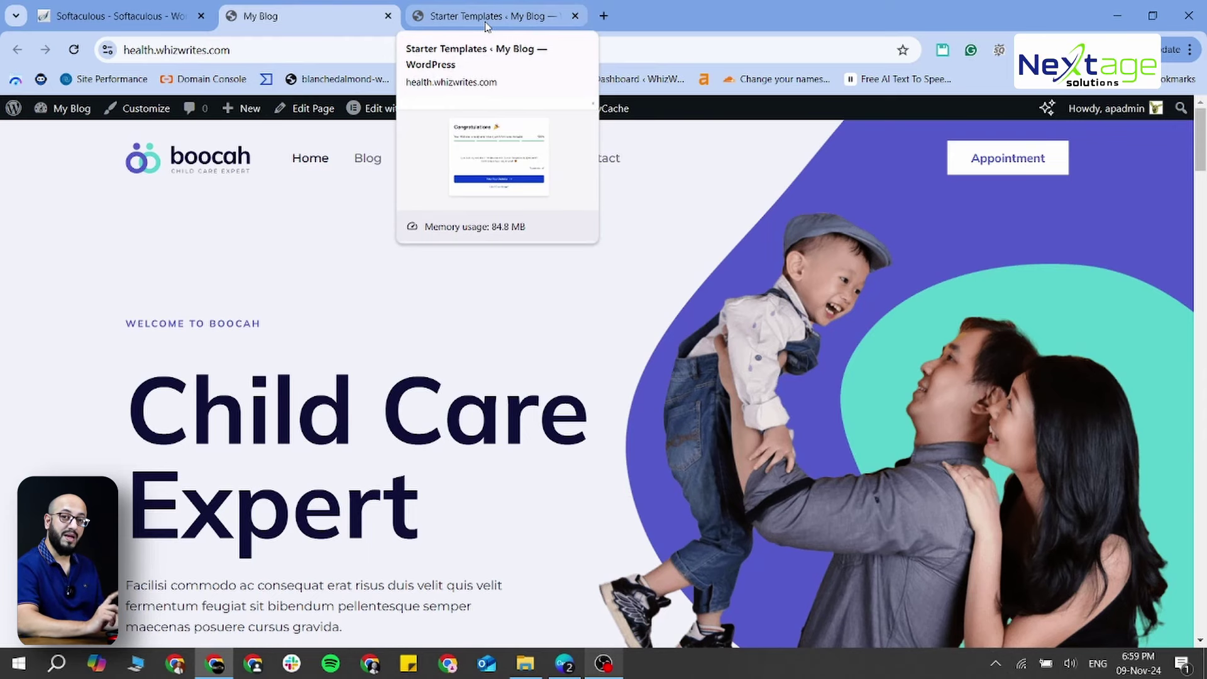
scroll(560, 270, down, 2)
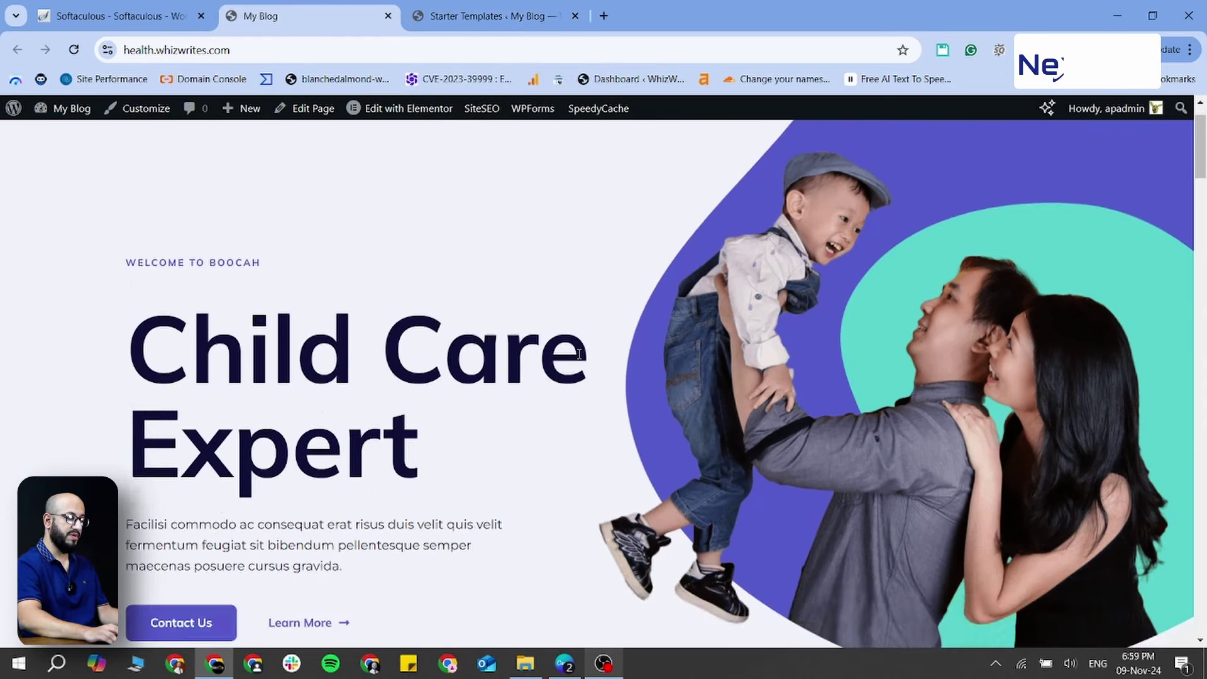
scroll(580, 359, down, 4)
scroll(579, 374, up, 6)
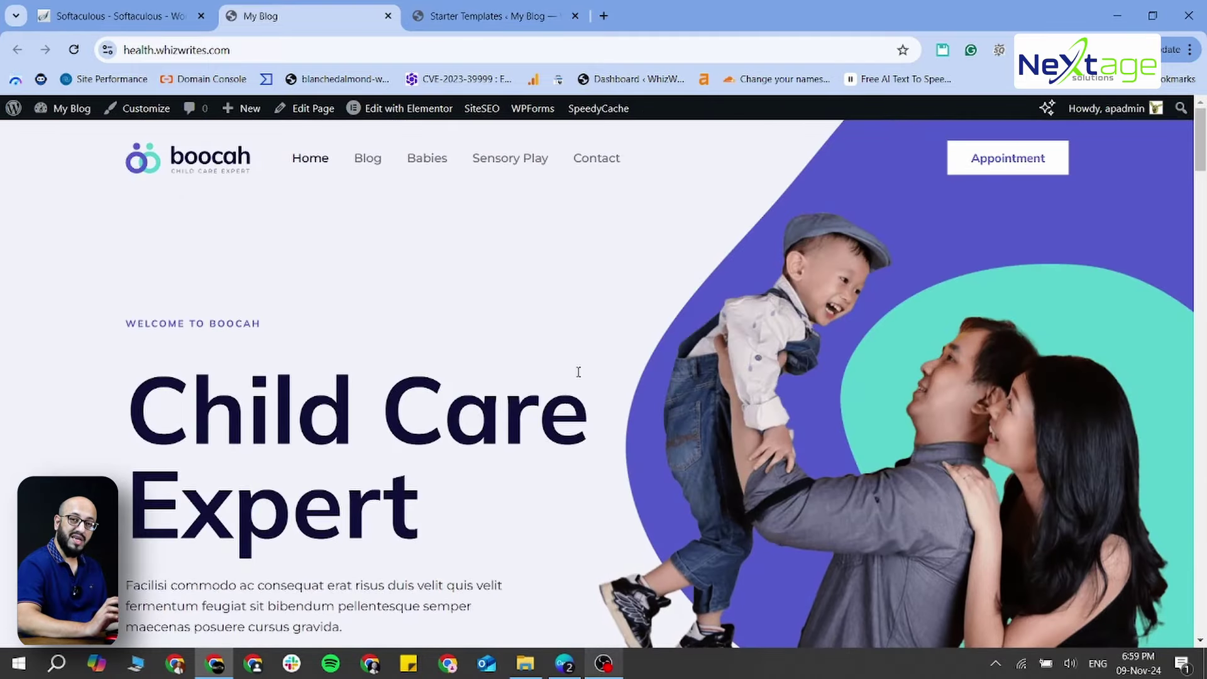
scroll(653, 343, down, 6)
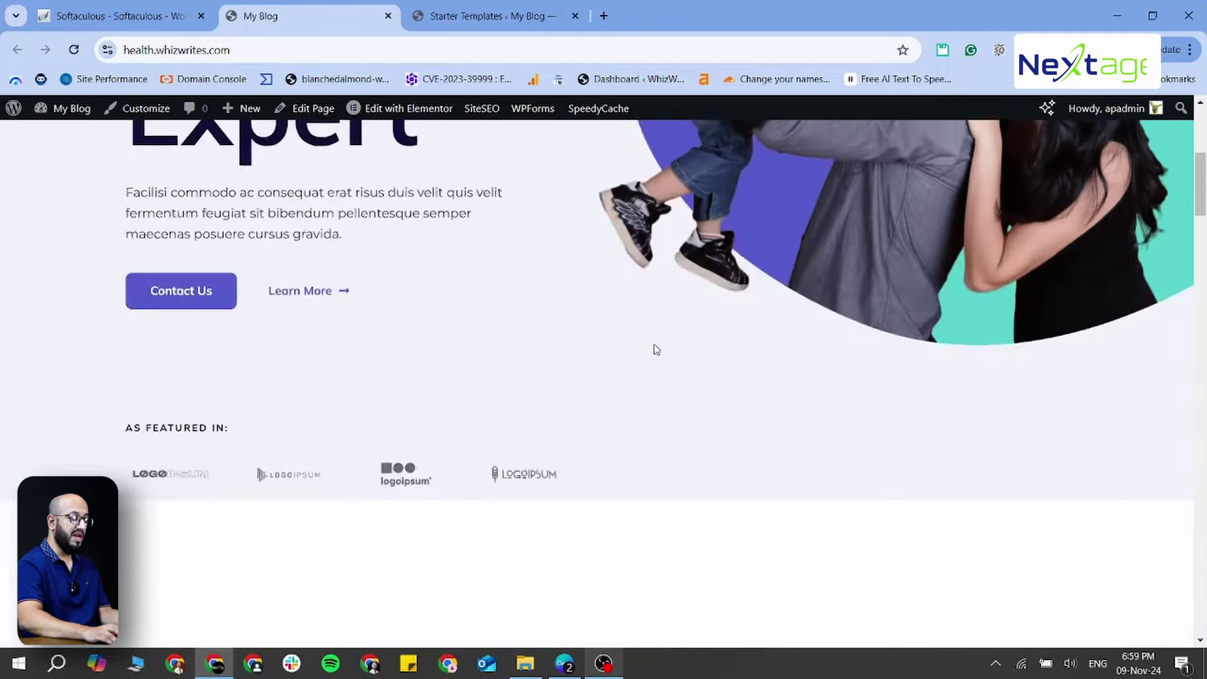
scroll(656, 349, down, 4)
scroll(659, 368, down, 4)
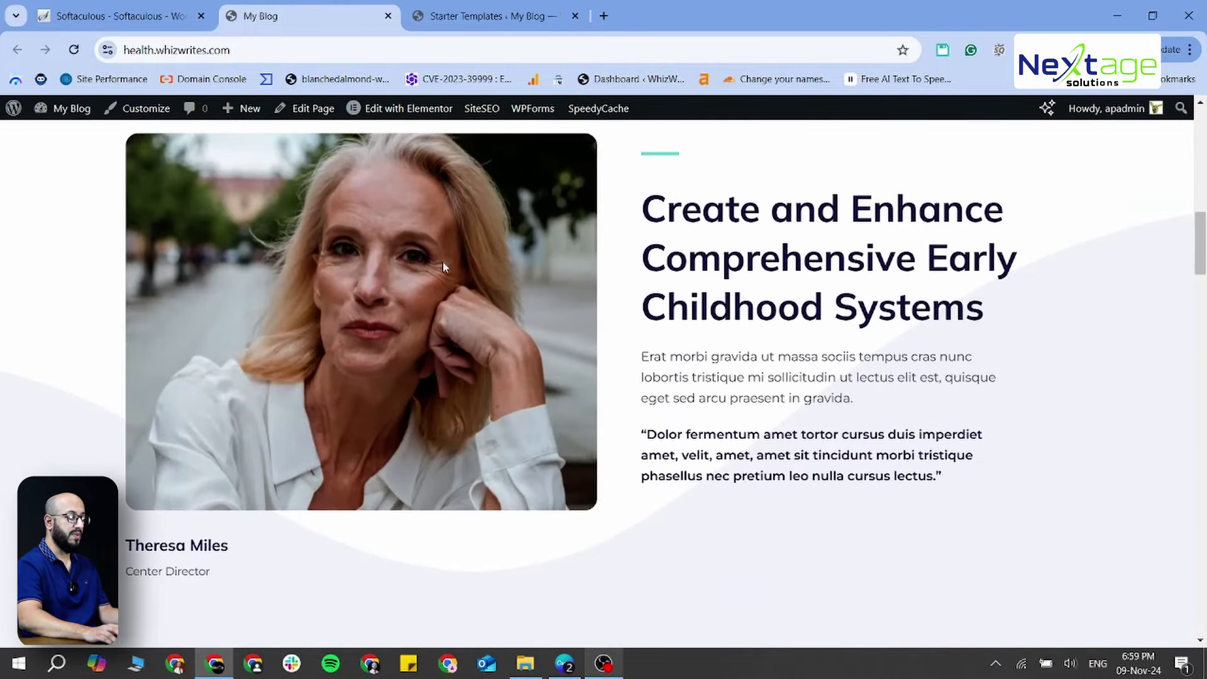
scroll(625, 349, down, 10)
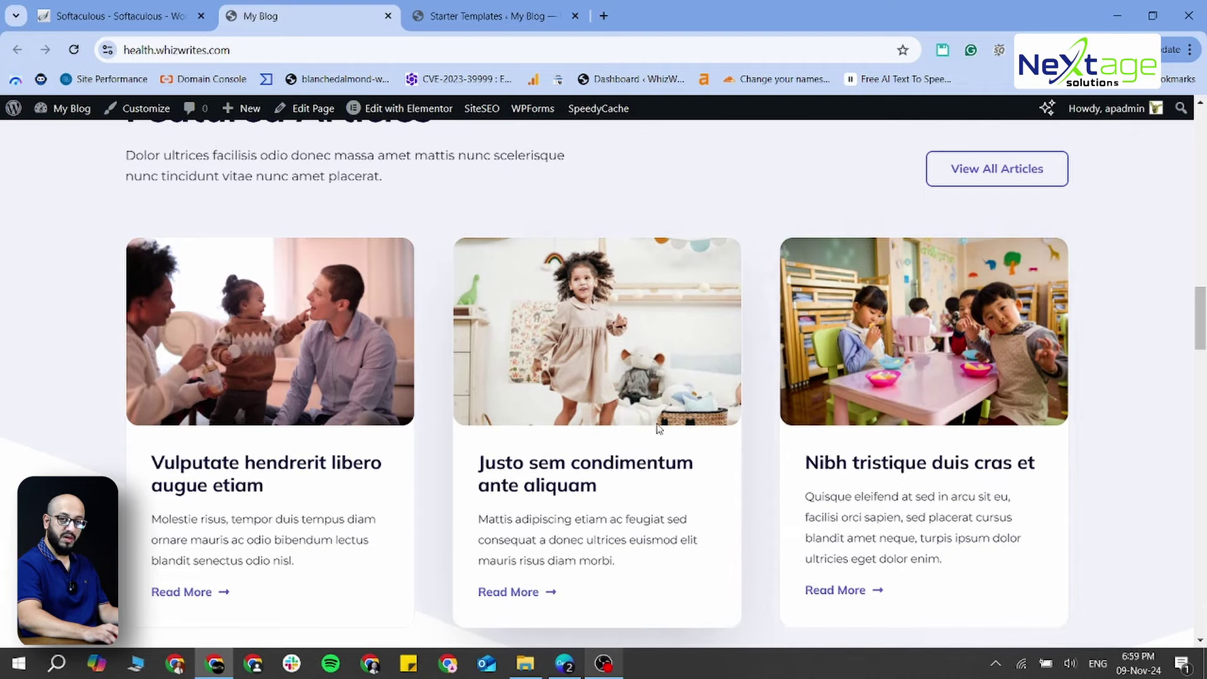
scroll(660, 423, down, 2)
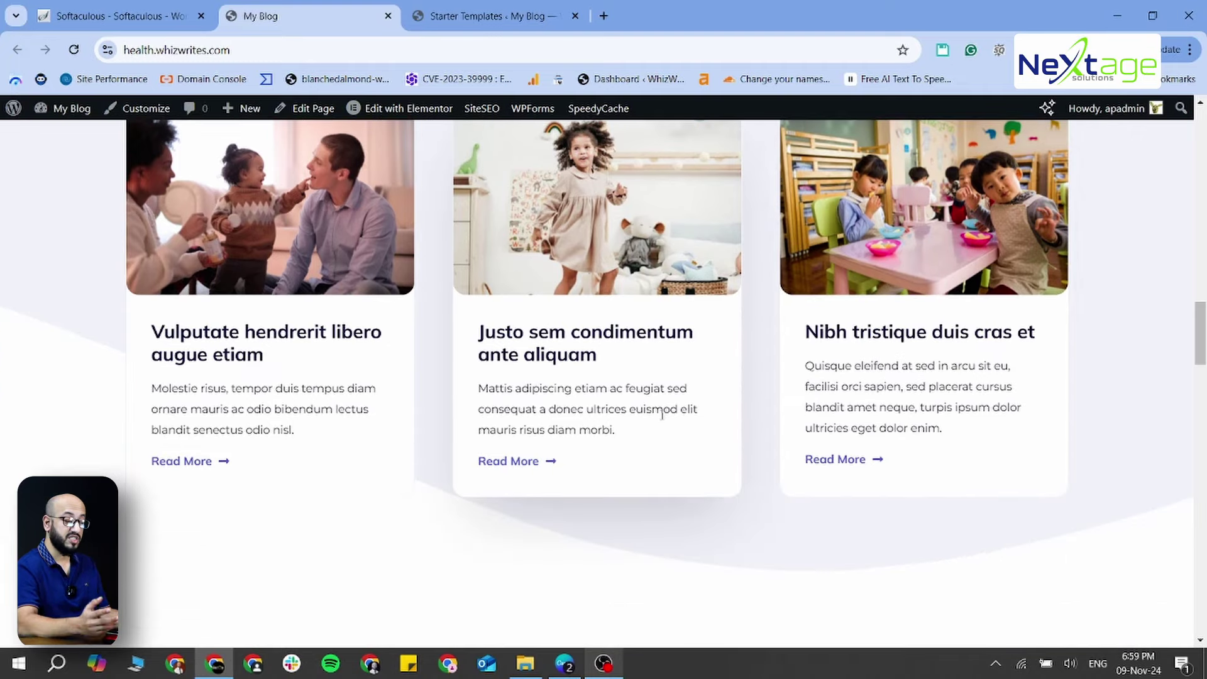
scroll(733, 385, down, 10)
scroll(606, 434, up, 14)
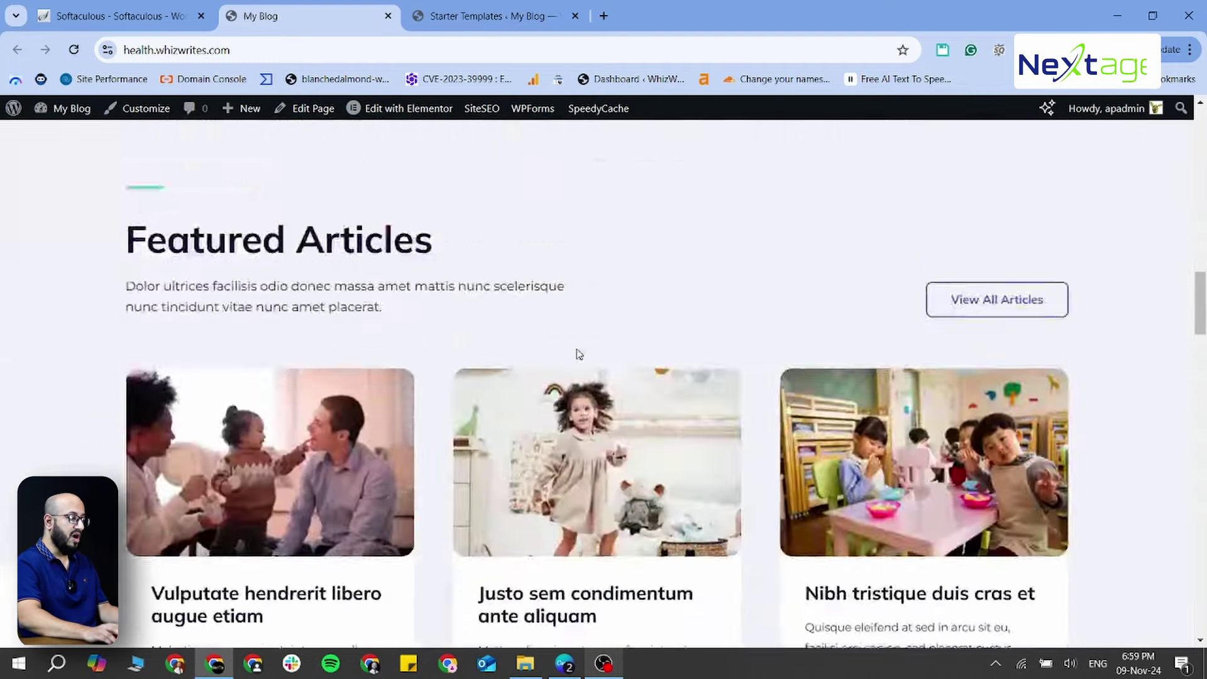
scroll(521, 302, up, 15)
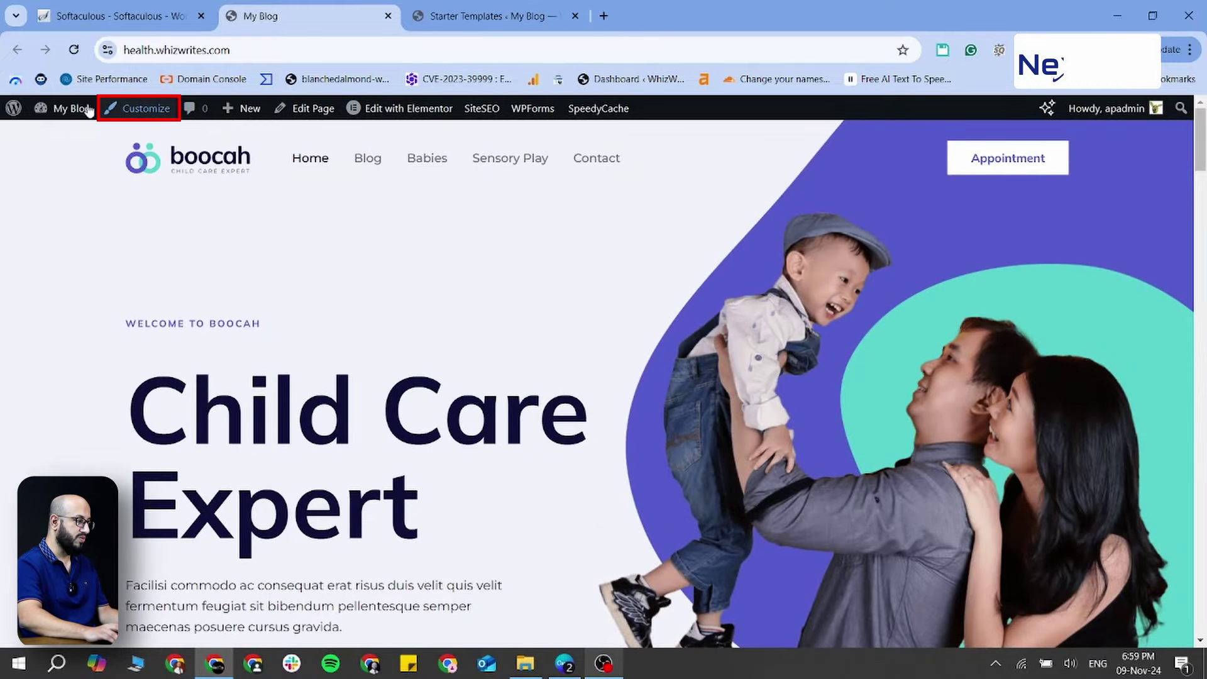
Open the Customizer in a new tab, close Starter Templates, and switch to the Customizer tab
mouse_move(15, 110)
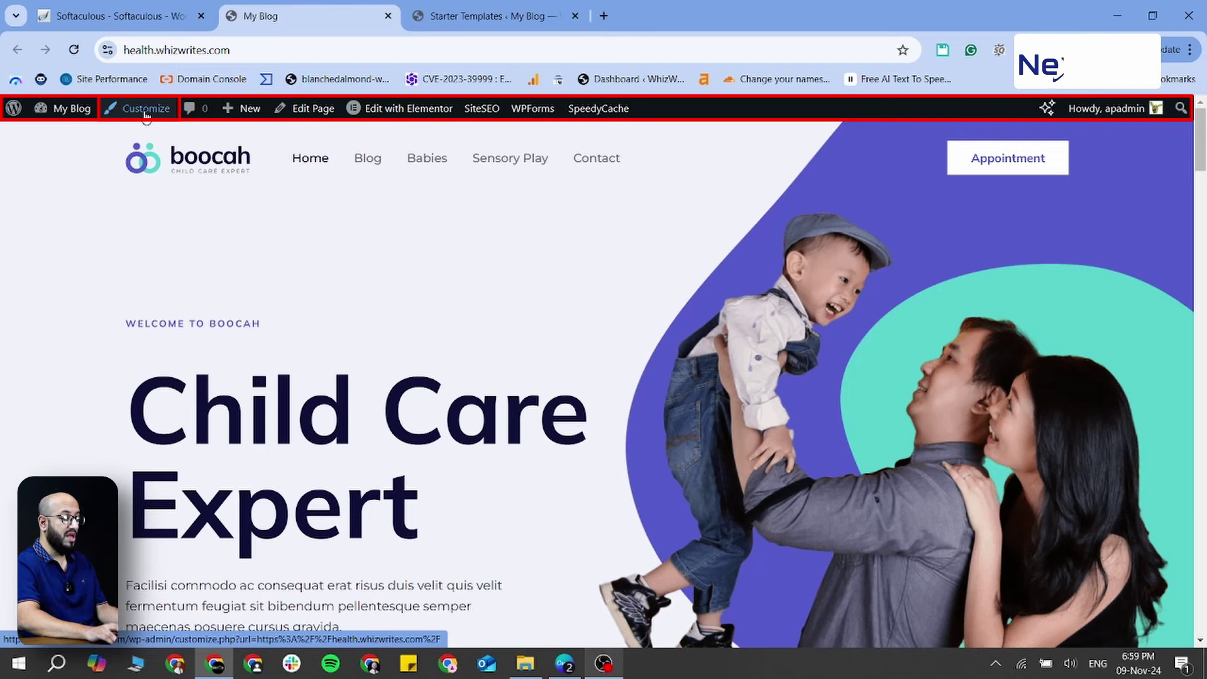
middle_click(145, 111)
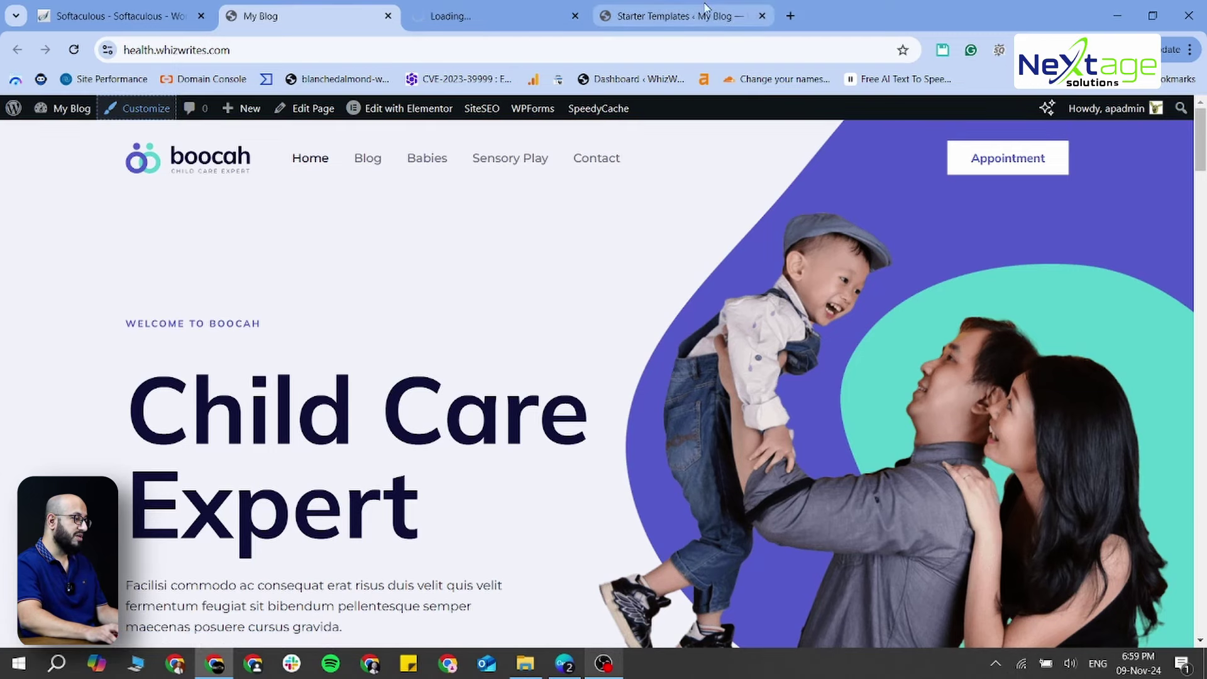
click(763, 17)
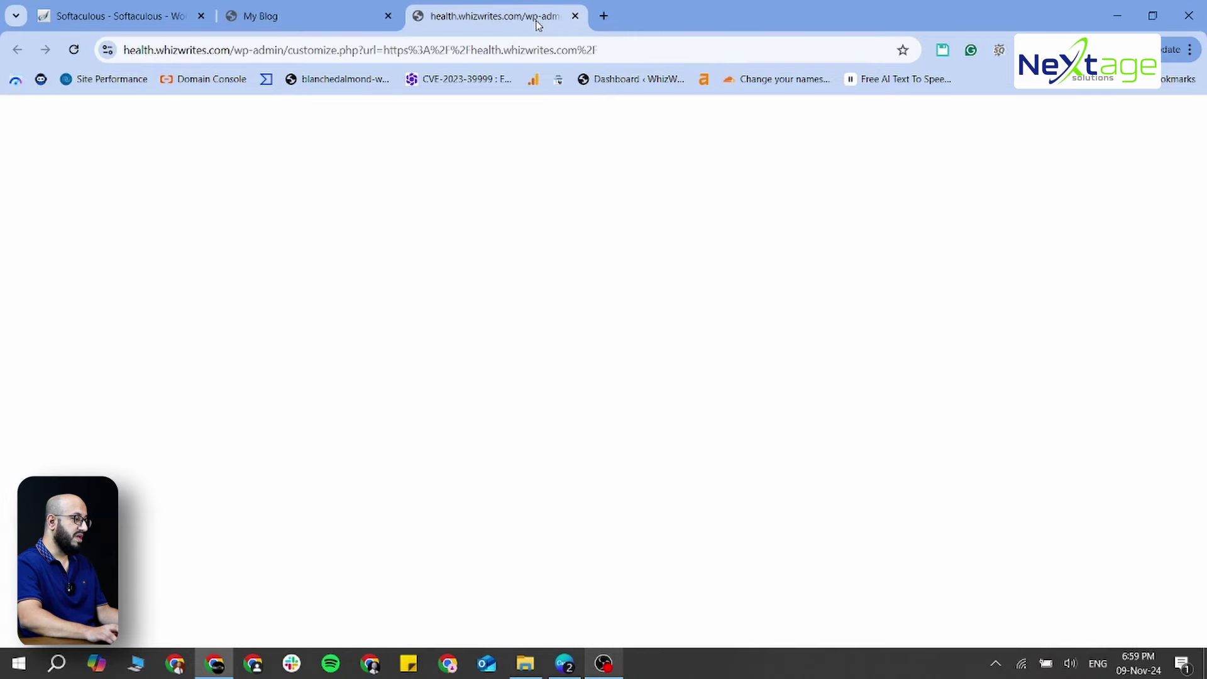
click(537, 24)
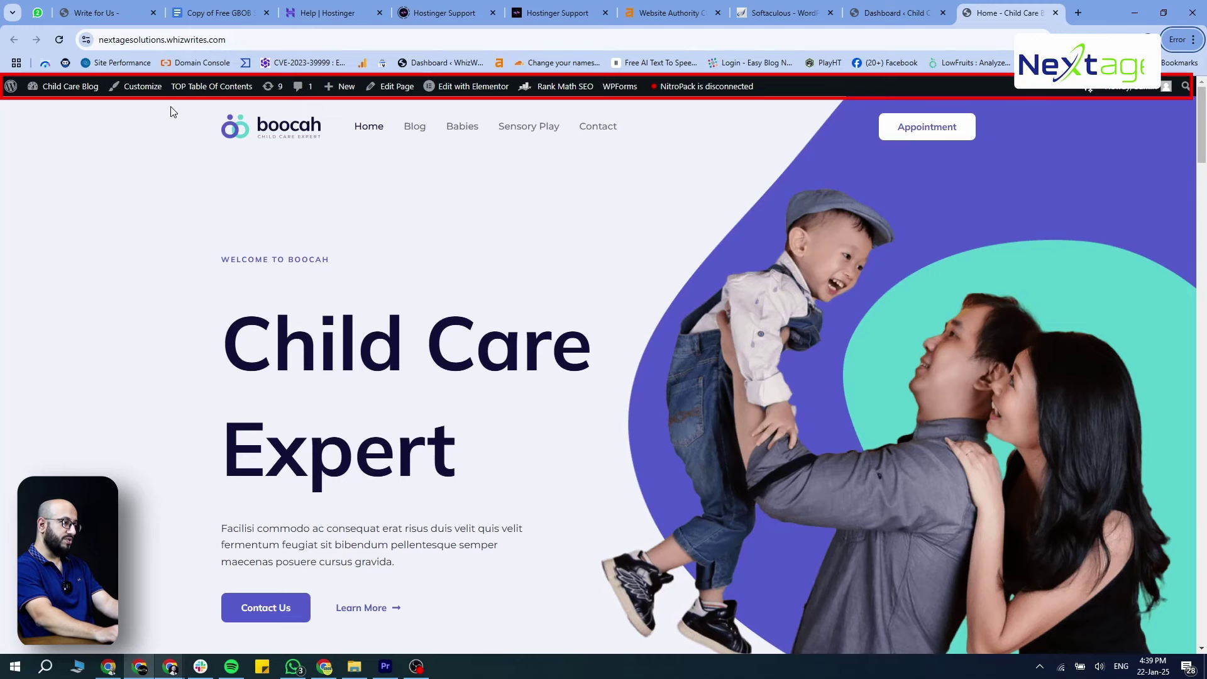
Open the nextagesolutions Customizer in a new tab and go to its Global settings
middle_click(145, 91)
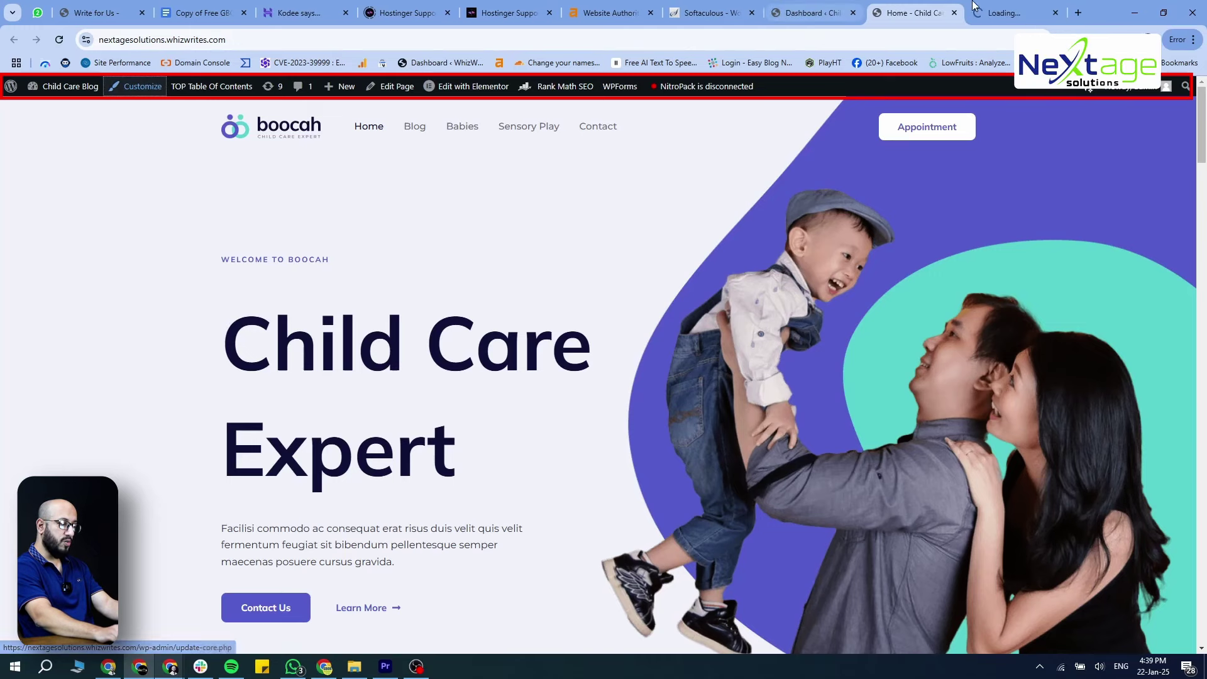
key(ctrl+Tab)
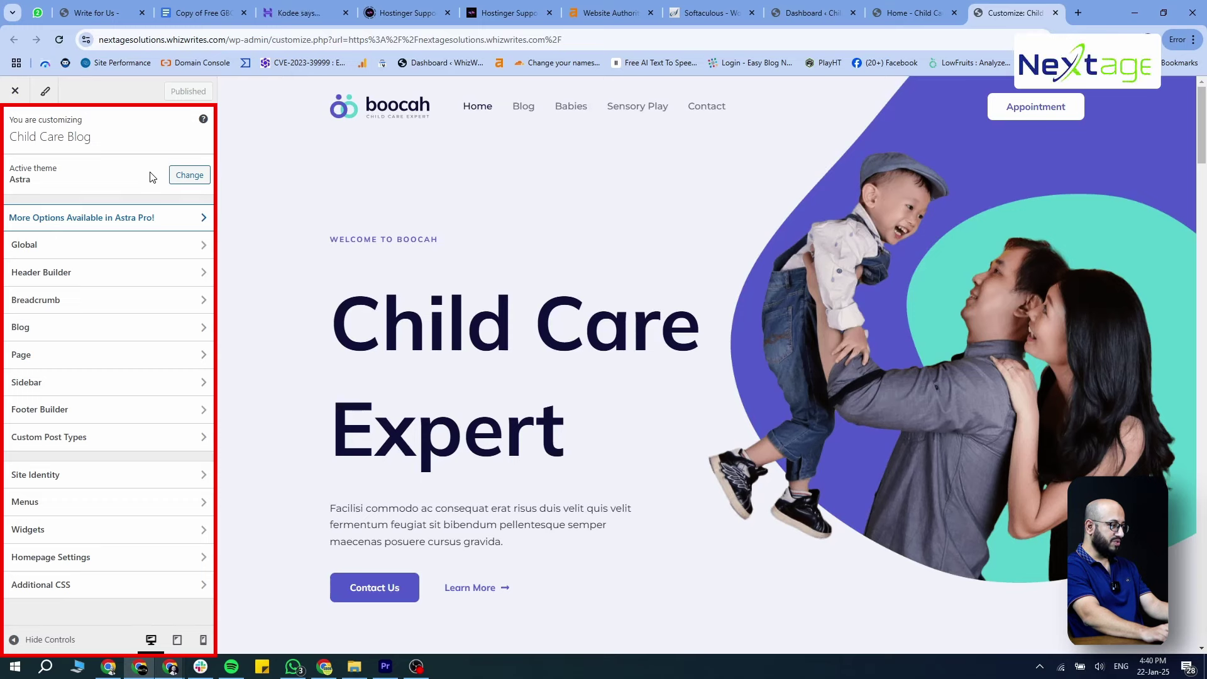
click(143, 252)
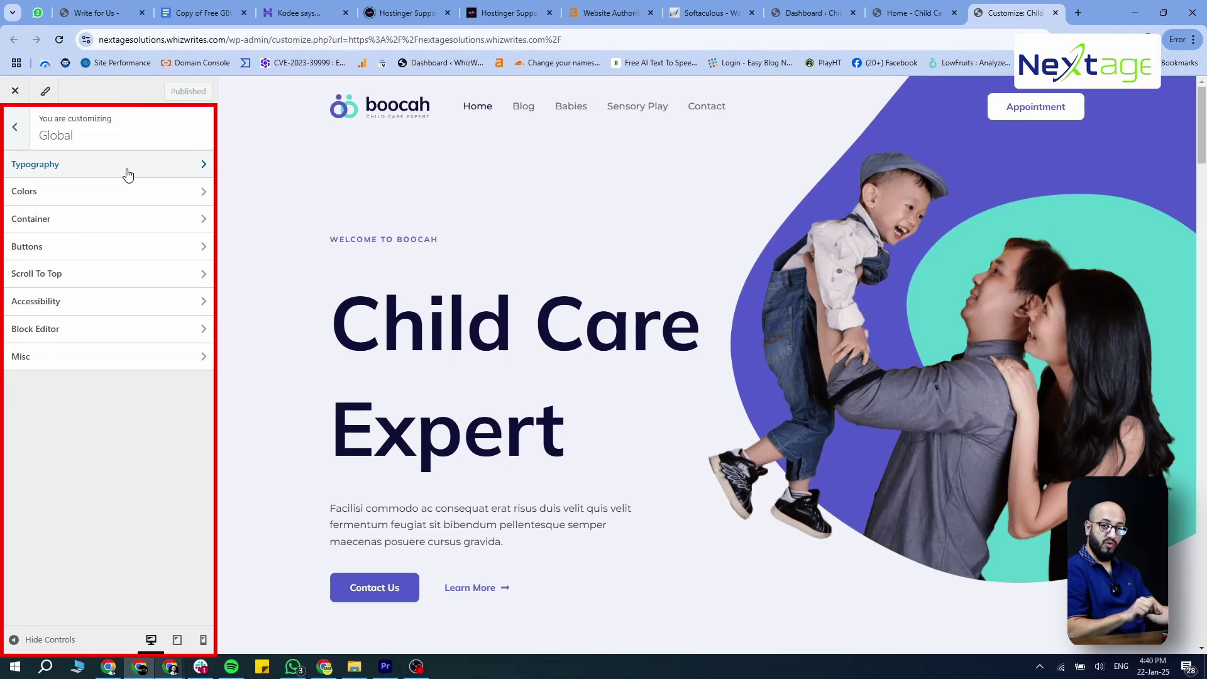
Review global Typography, highlighting the Child Care Expert heading and hero paragraph fonts, then return to Global
click(128, 174)
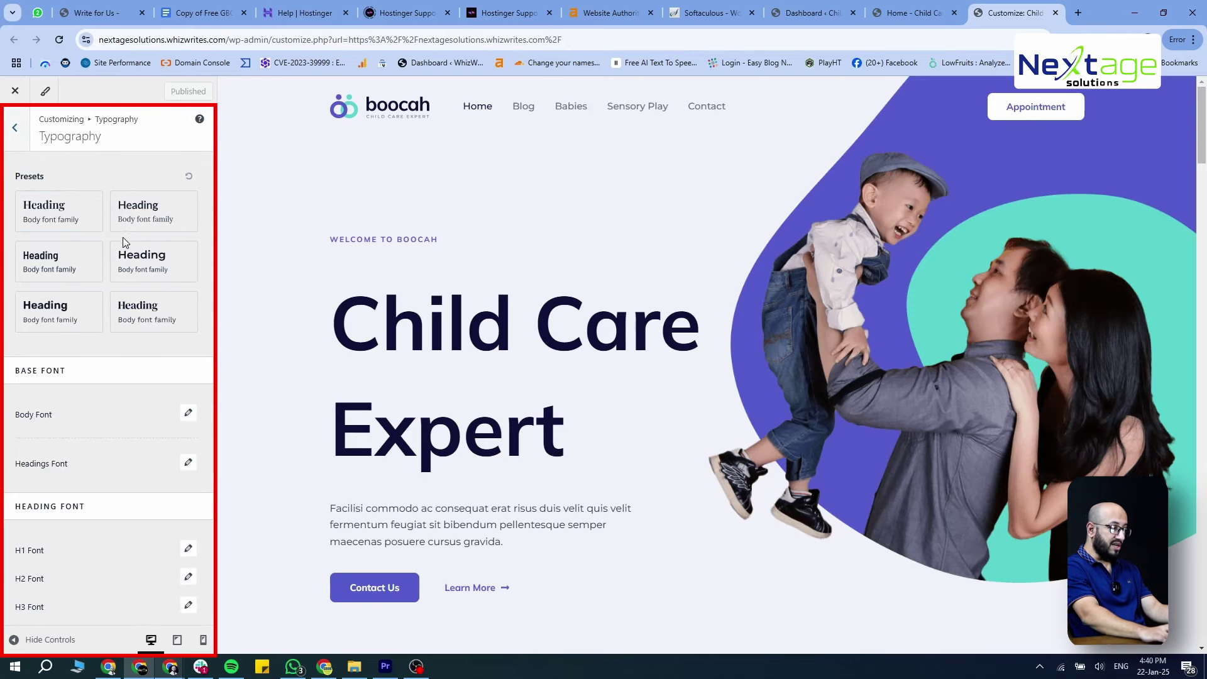
scroll(144, 410, down, 3)
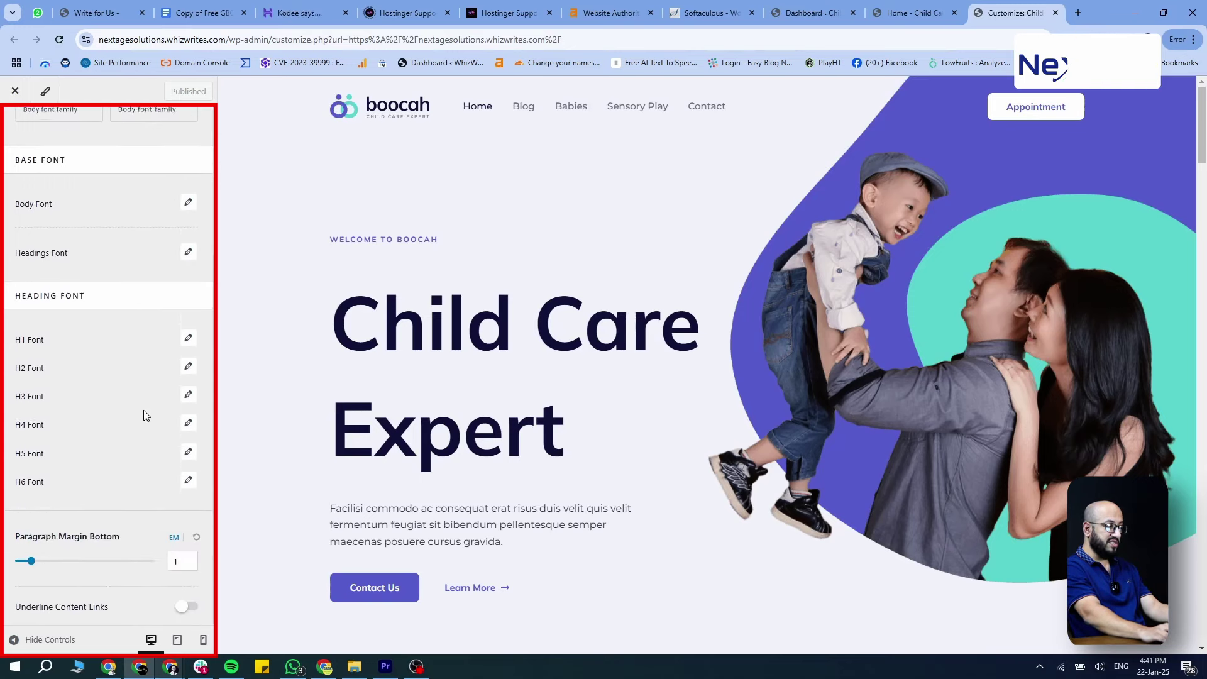
scroll(143, 410, up, 3)
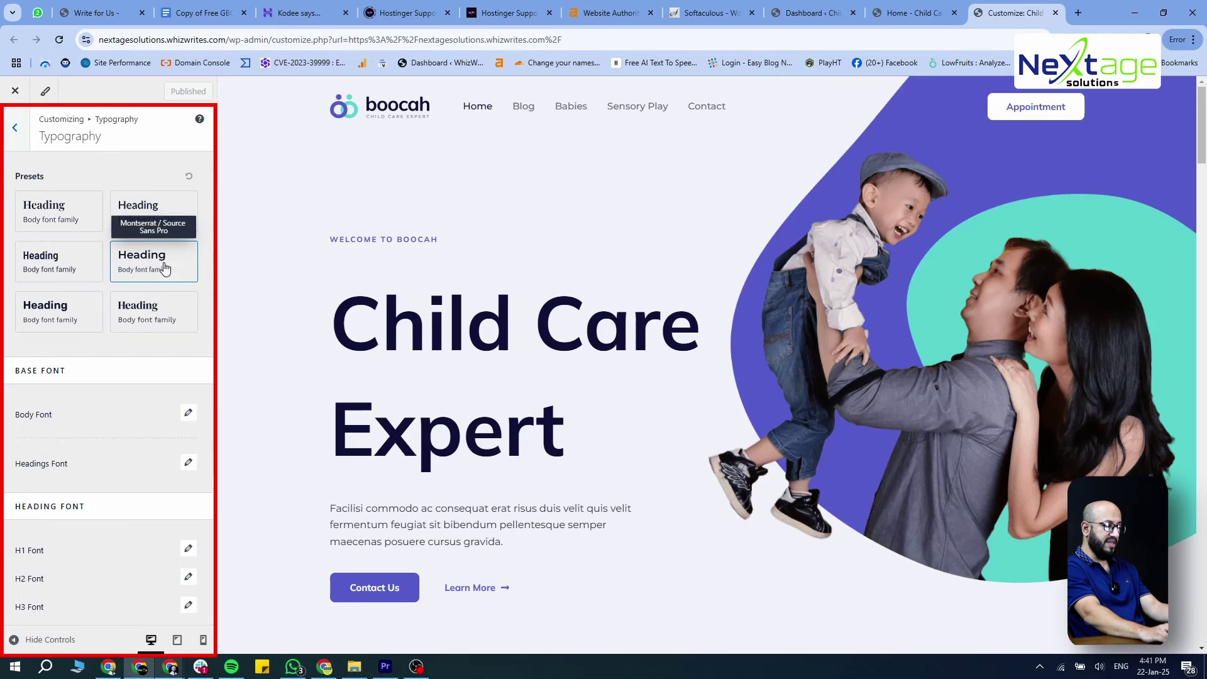
scroll(145, 359, down, 3)
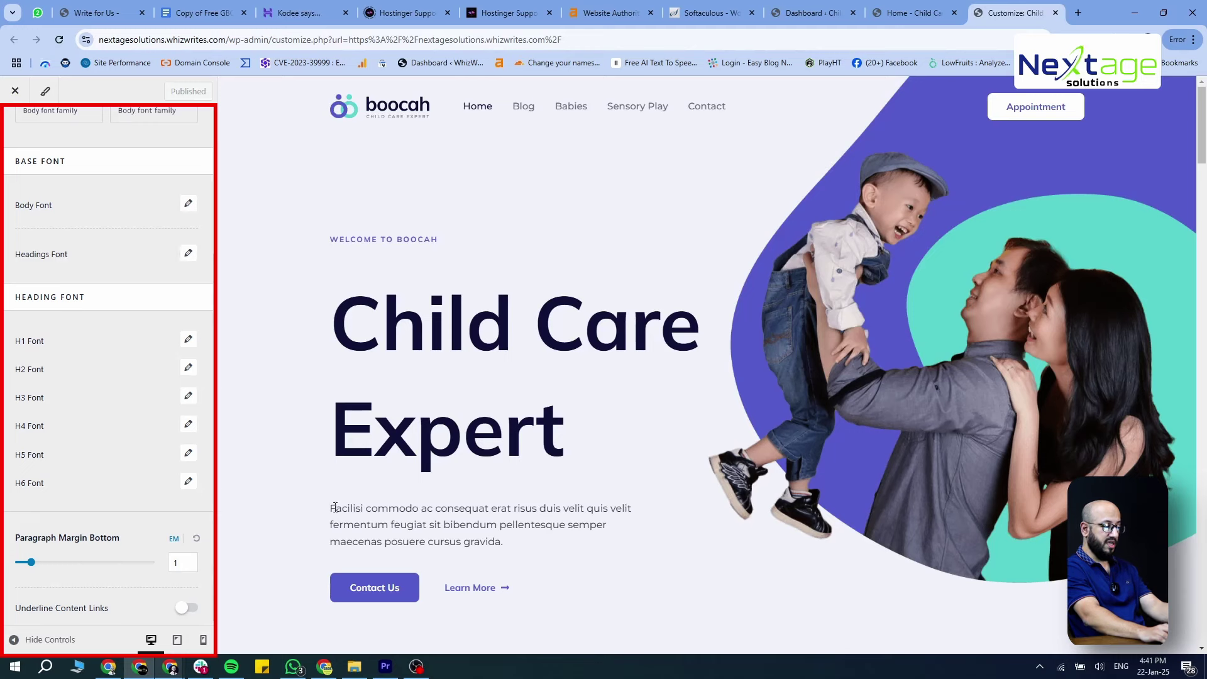
drag(331, 510, 538, 549)
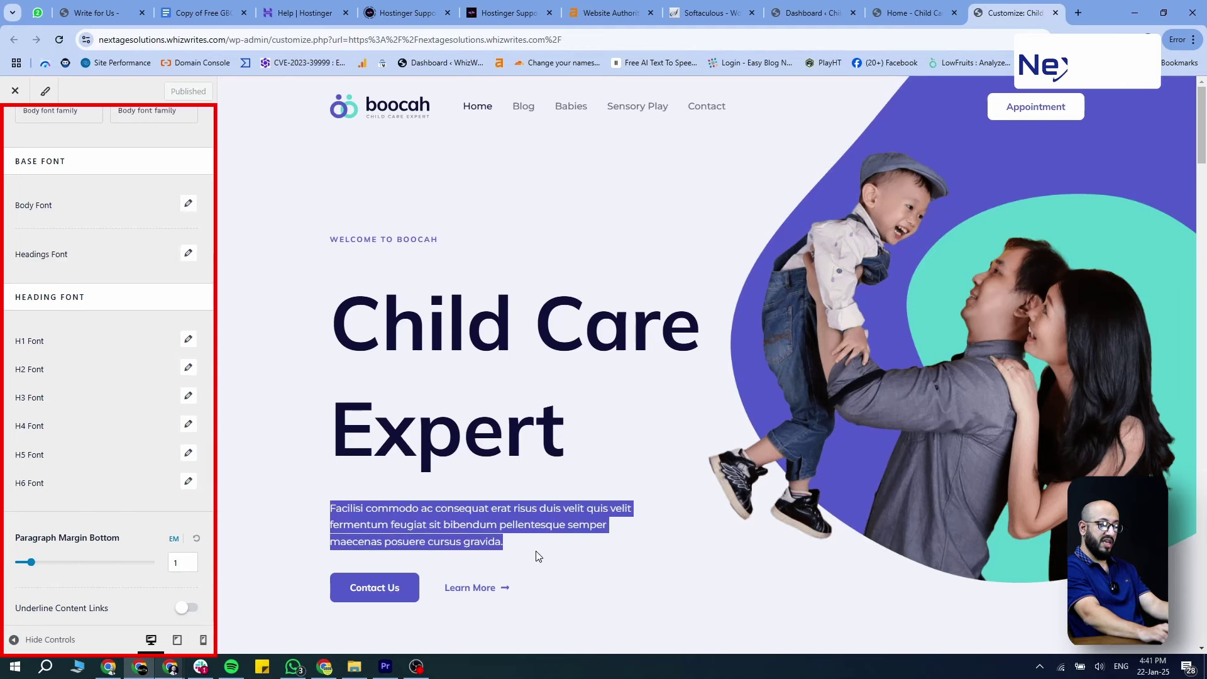
drag(333, 324, 562, 419)
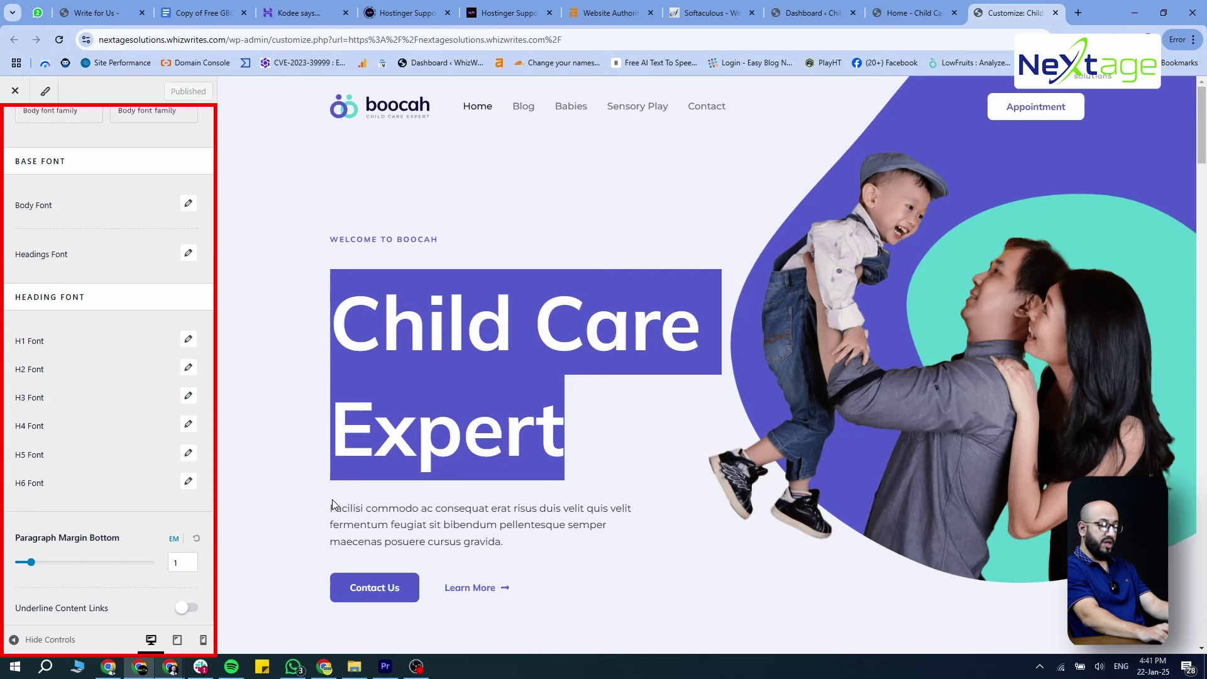
drag(331, 508, 536, 549)
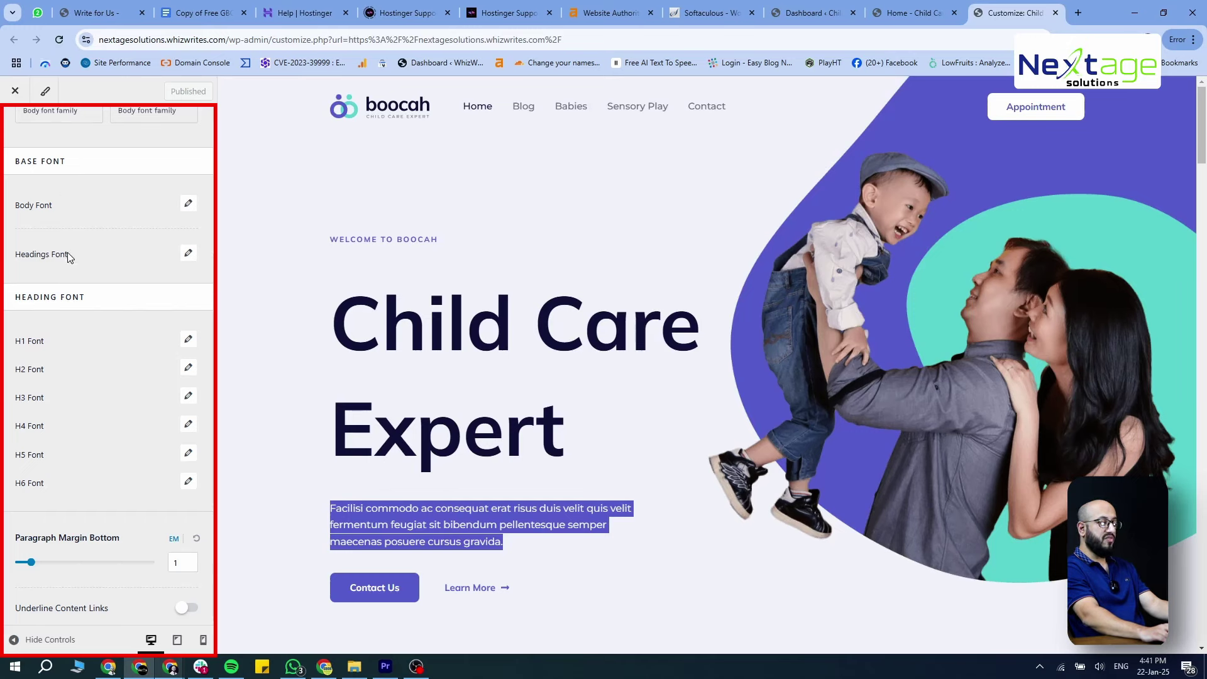
scroll(66, 252, up, 3)
scroll(100, 319, down, 1)
scroll(103, 321, up, 2)
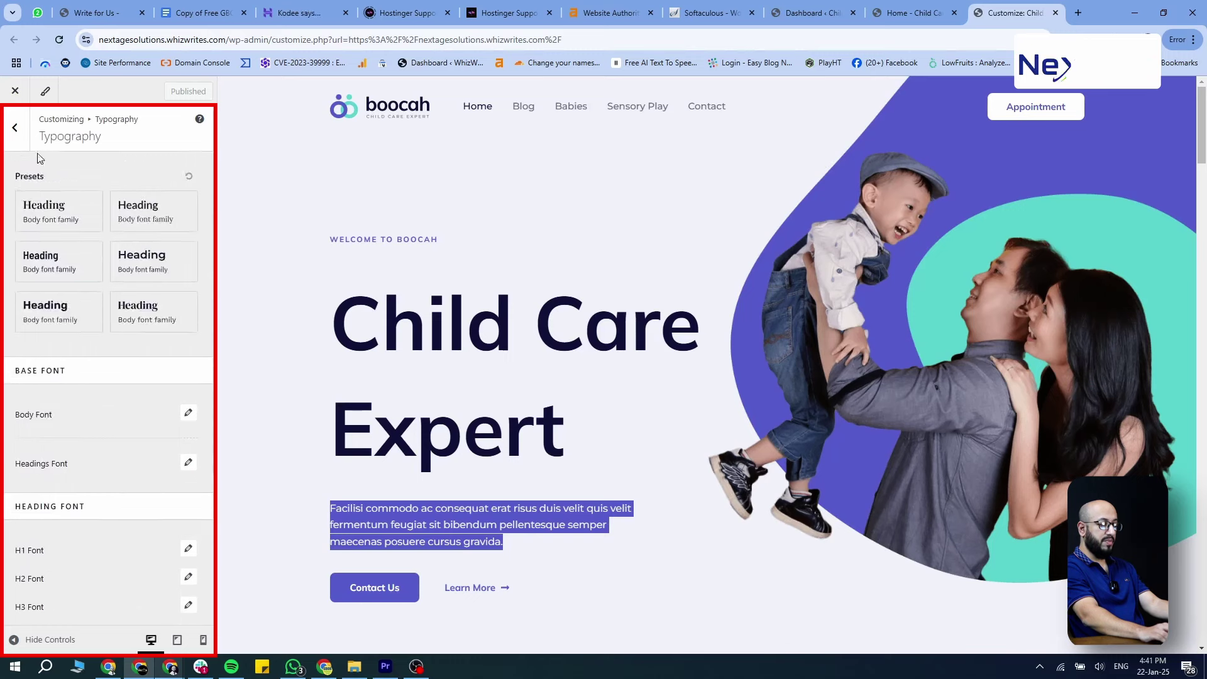
click(14, 127)
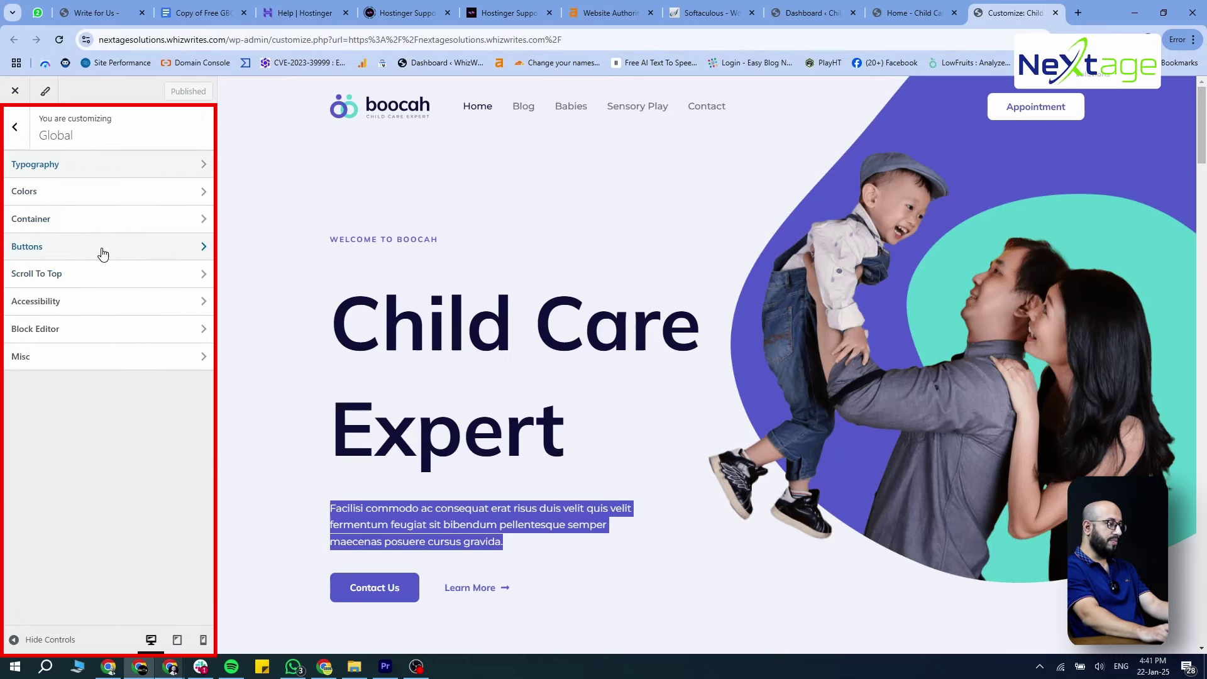
Glance at Buttons, then apply the Style 1 Global Palette under Colors and return to Global
click(103, 253)
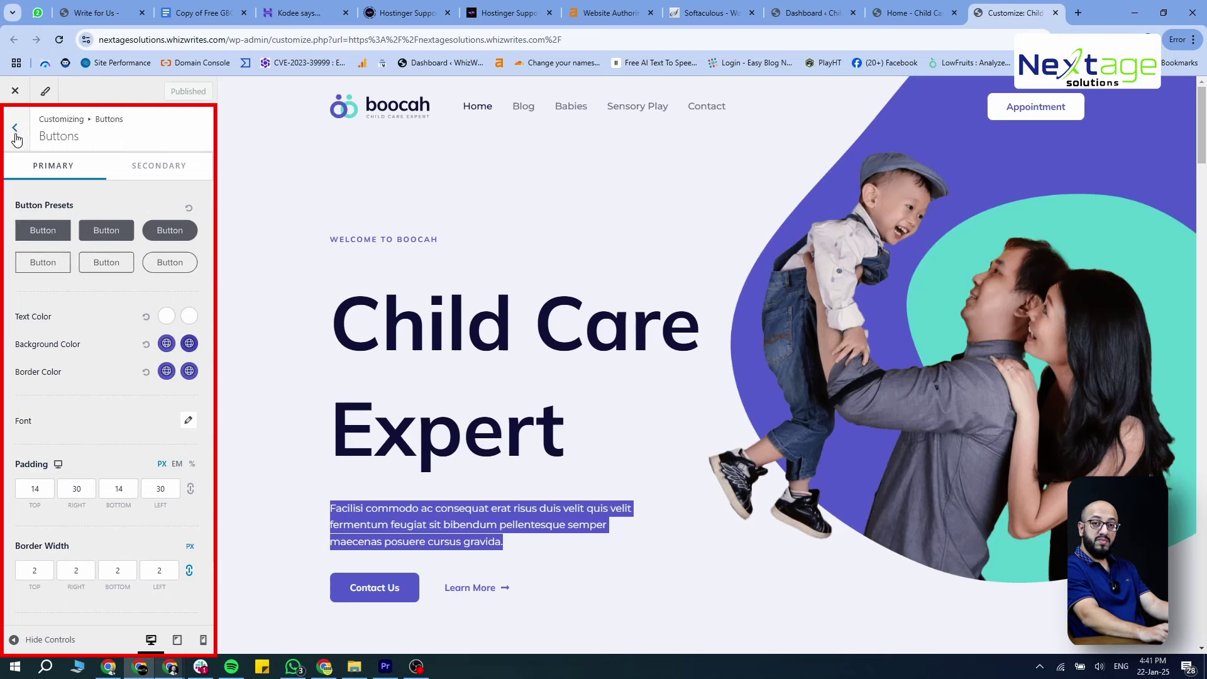
click(14, 127)
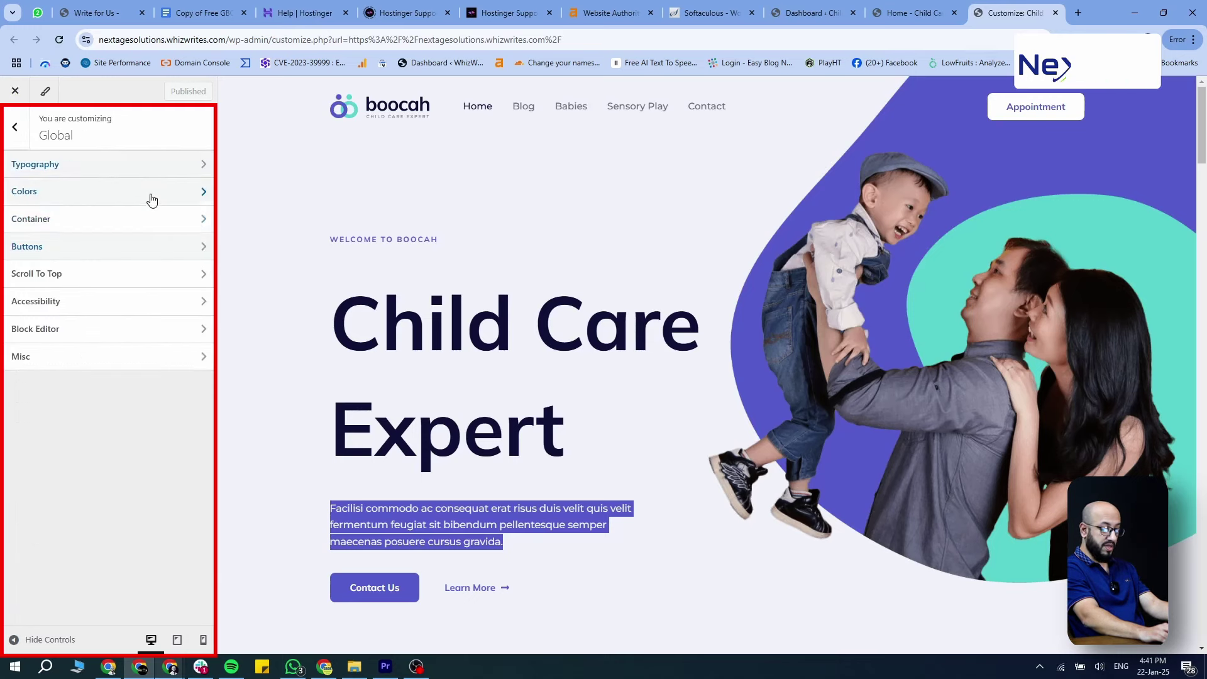
click(130, 203)
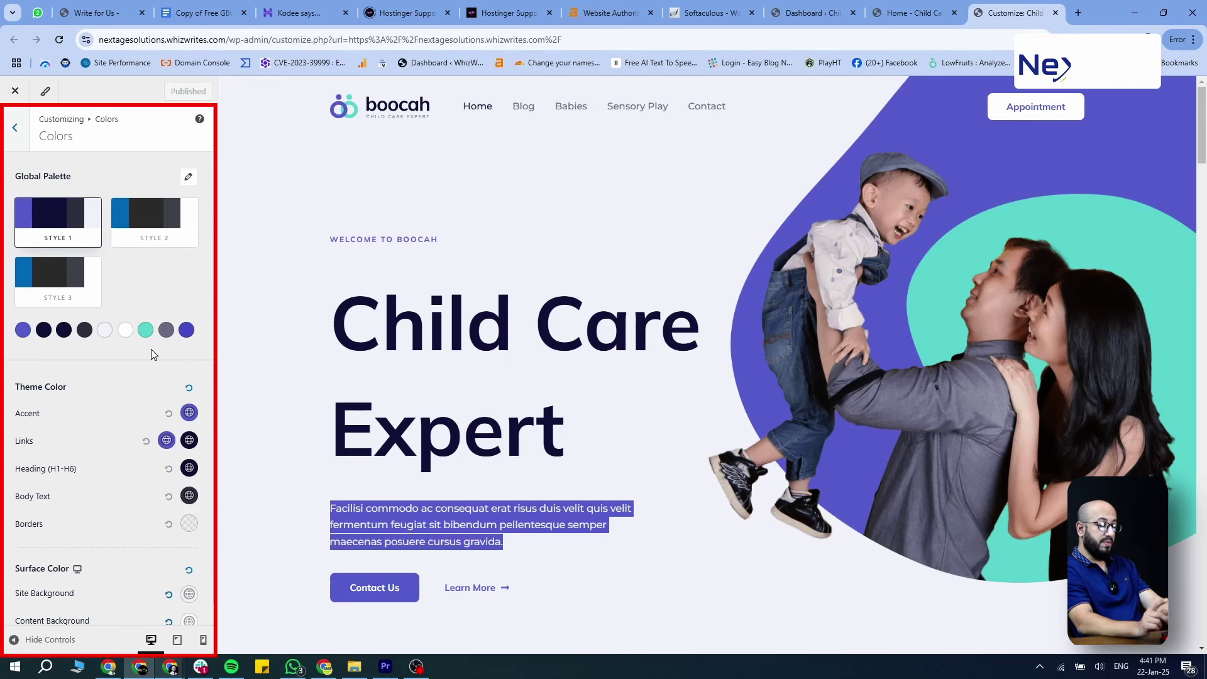
scroll(156, 446, down, 1)
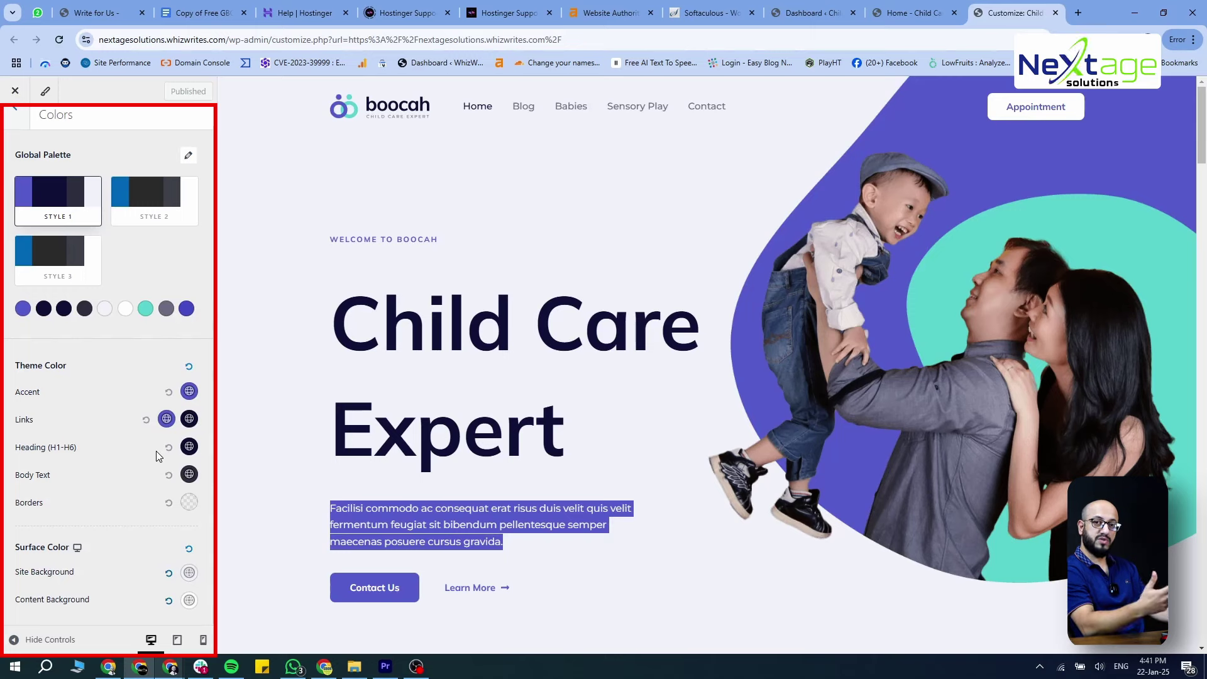
scroll(156, 451, up, 1)
click(58, 200)
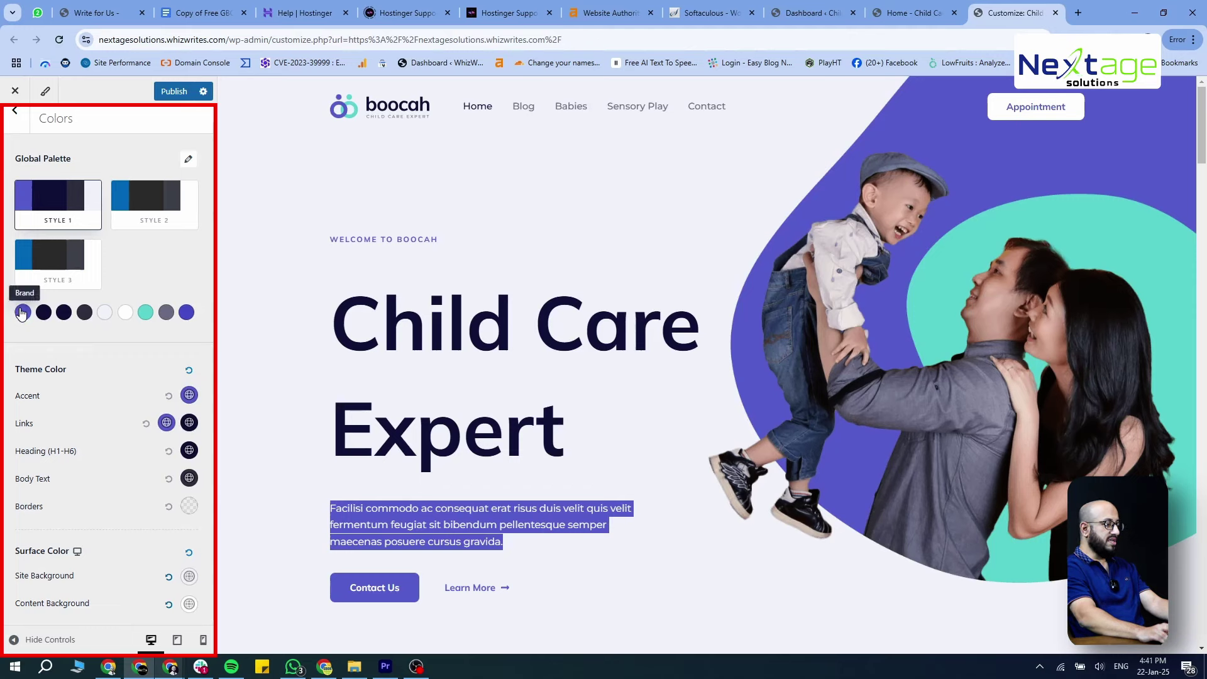
click(14, 112)
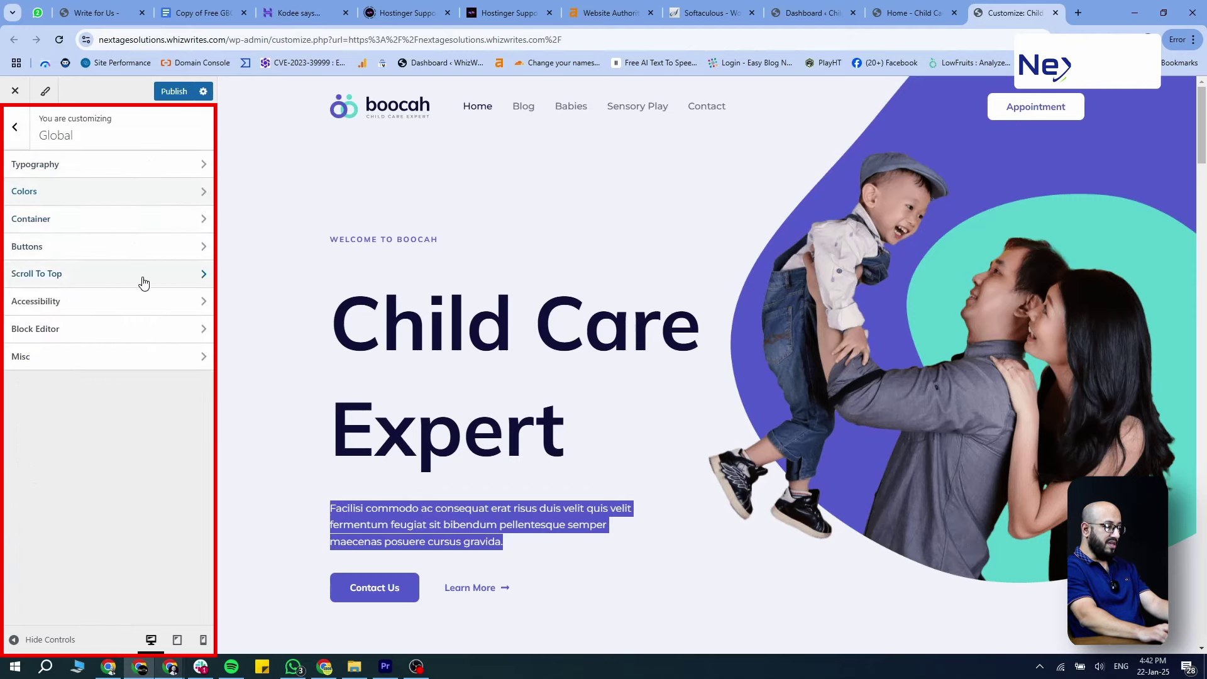
Glance at Container, then open Buttons and try the filled, outlined and rounded button presets
click(79, 219)
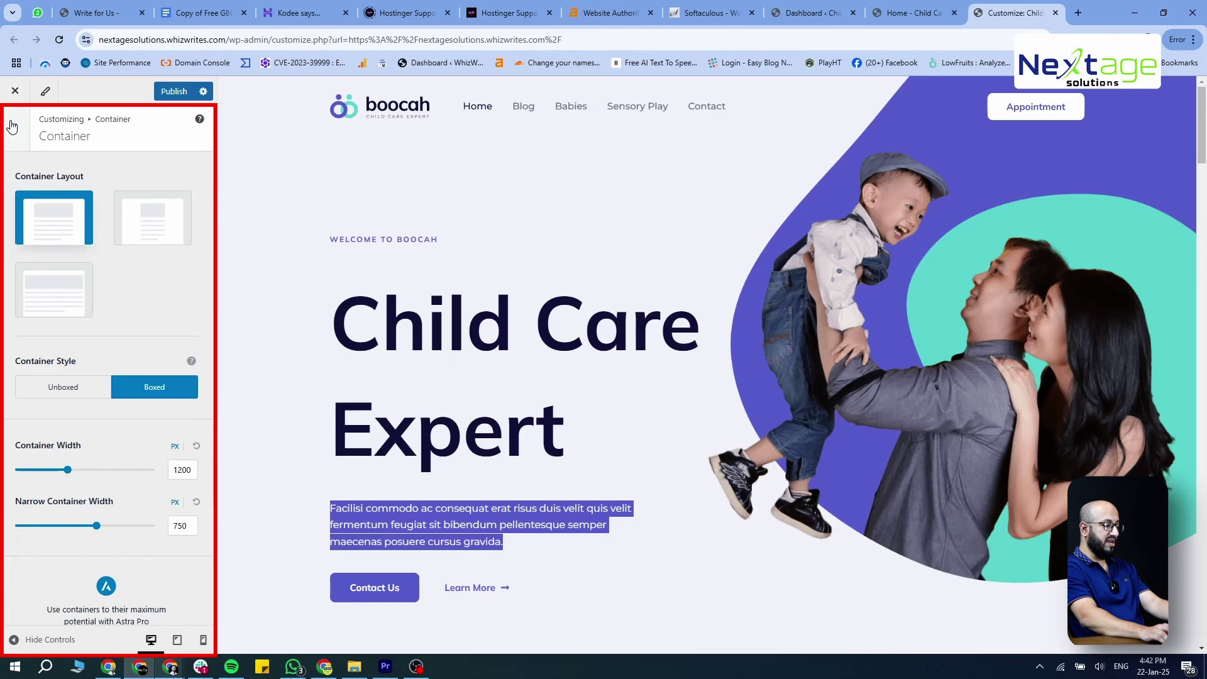
click(15, 128)
click(84, 251)
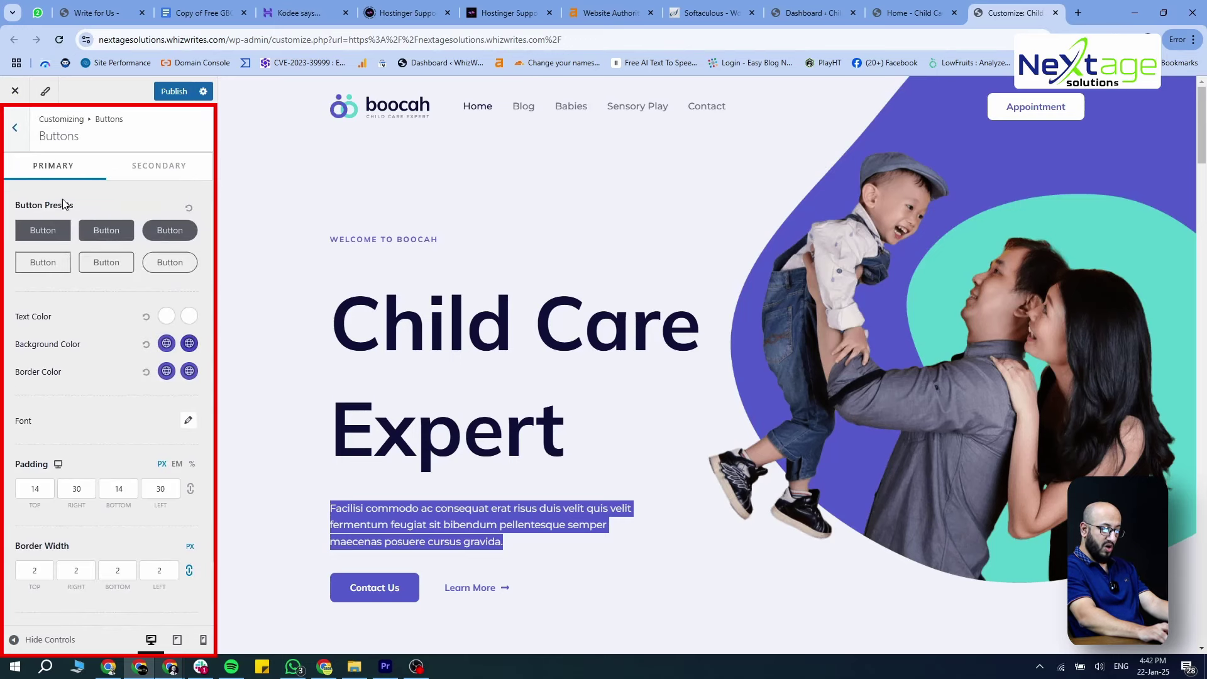
click(116, 235)
click(107, 261)
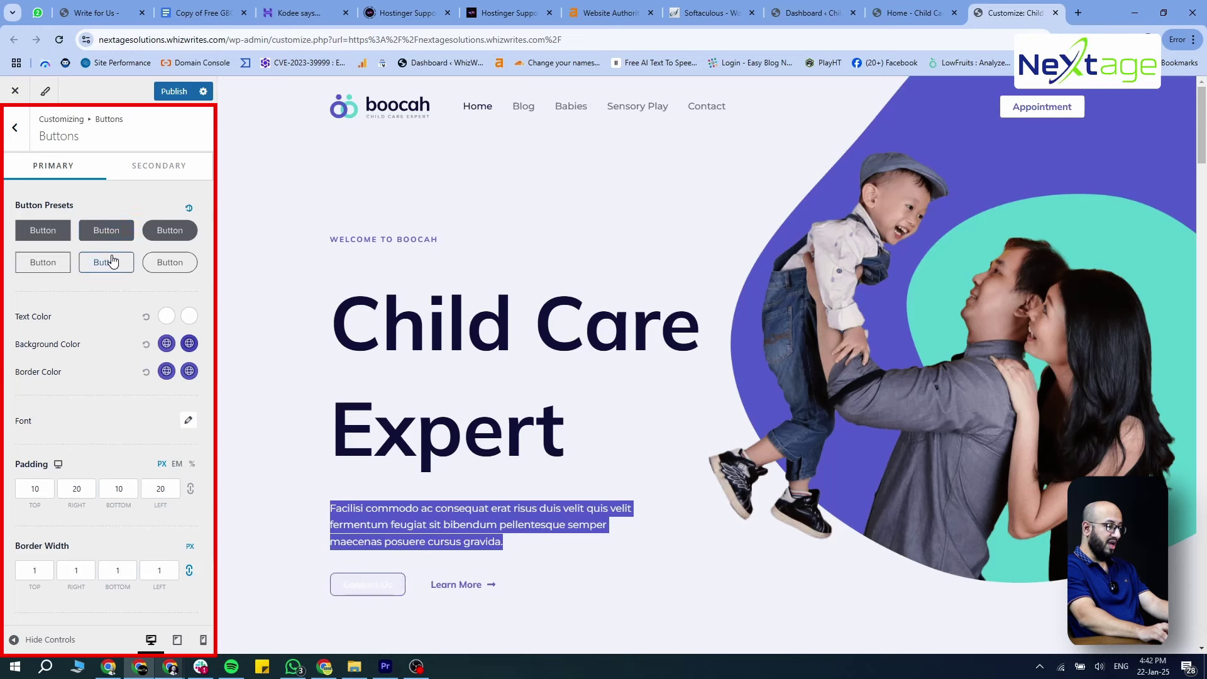
click(176, 231)
click(41, 233)
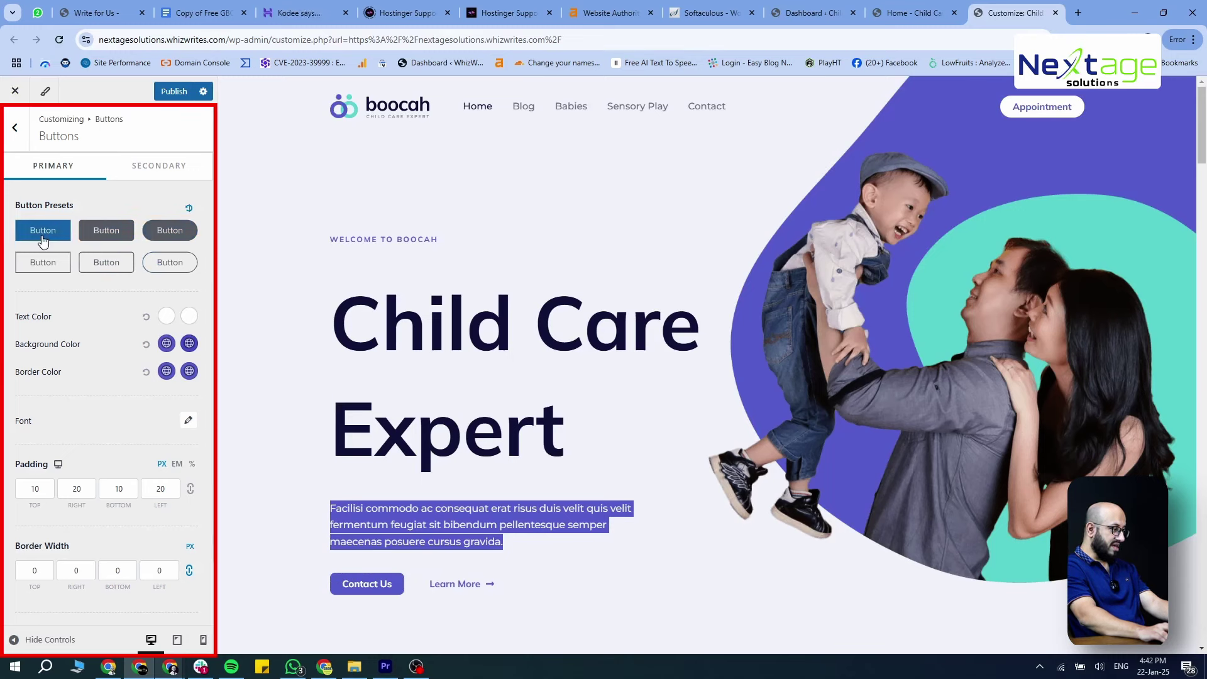
click(56, 263)
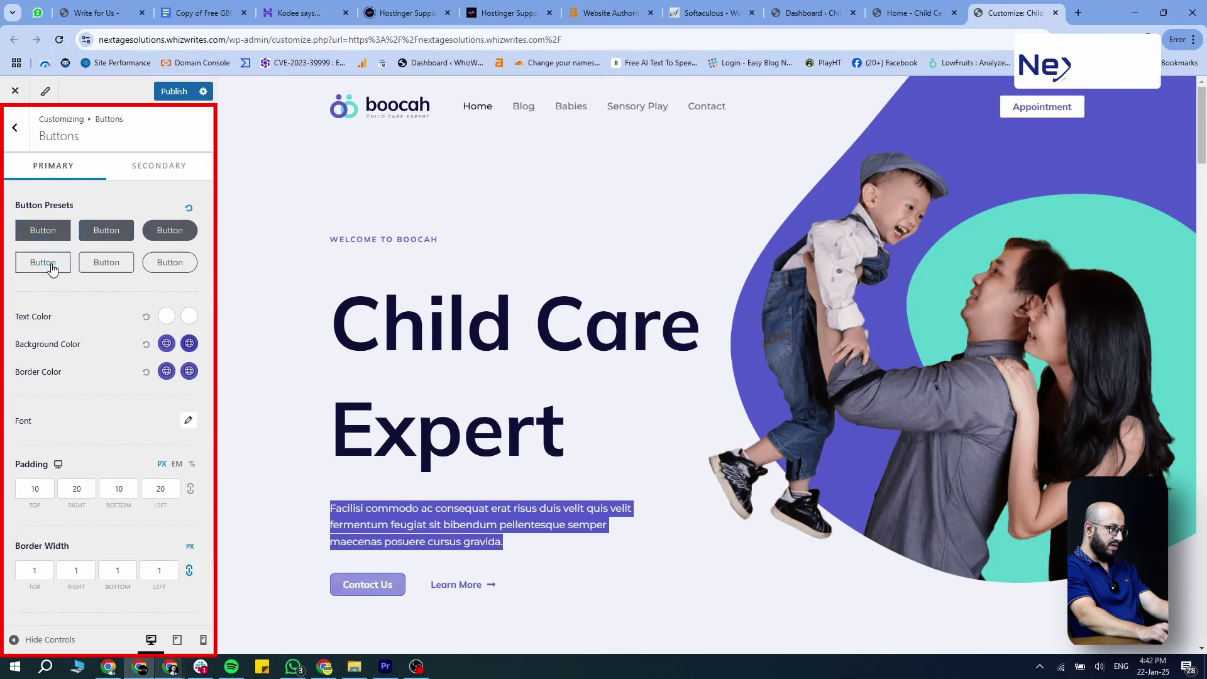
Compare the presets again and settle on the second filled, square-cornered button preset
click(58, 244)
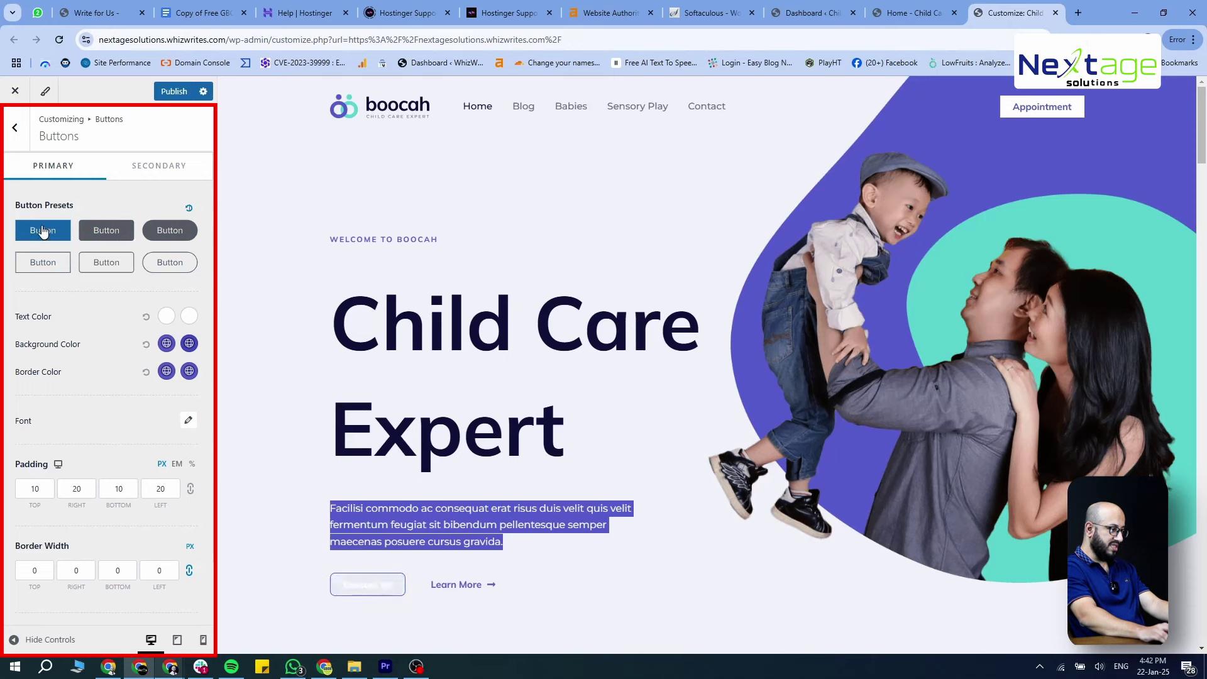
click(95, 263)
click(166, 231)
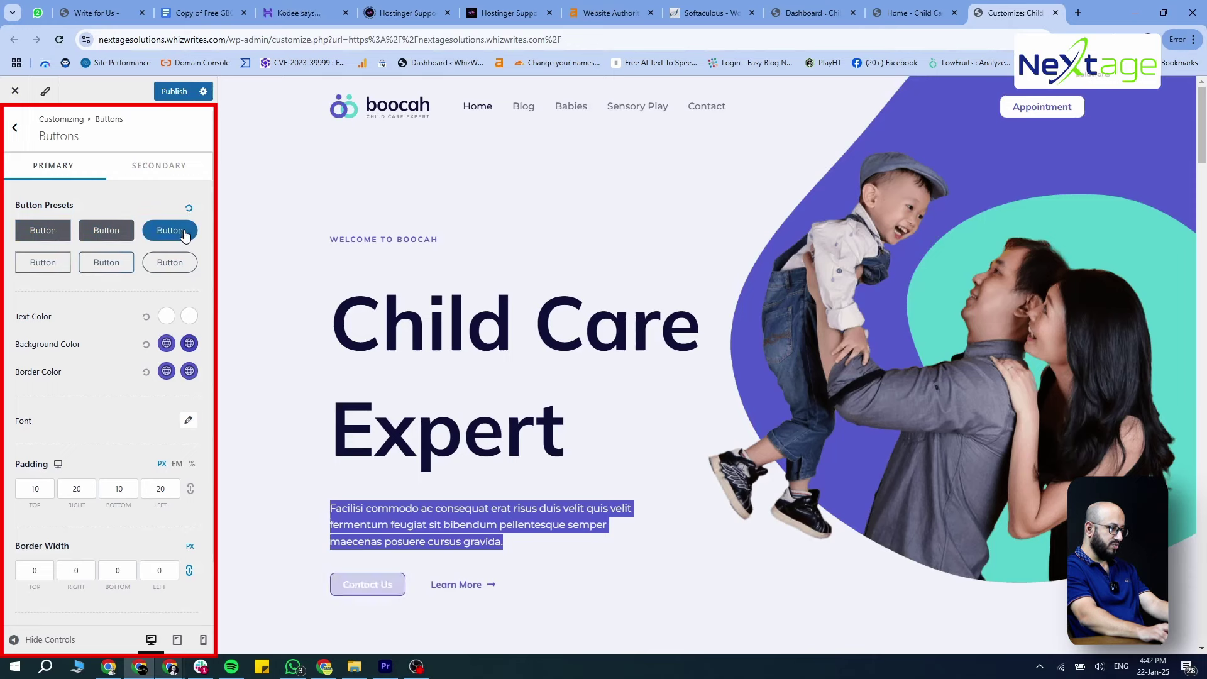
click(176, 265)
click(113, 232)
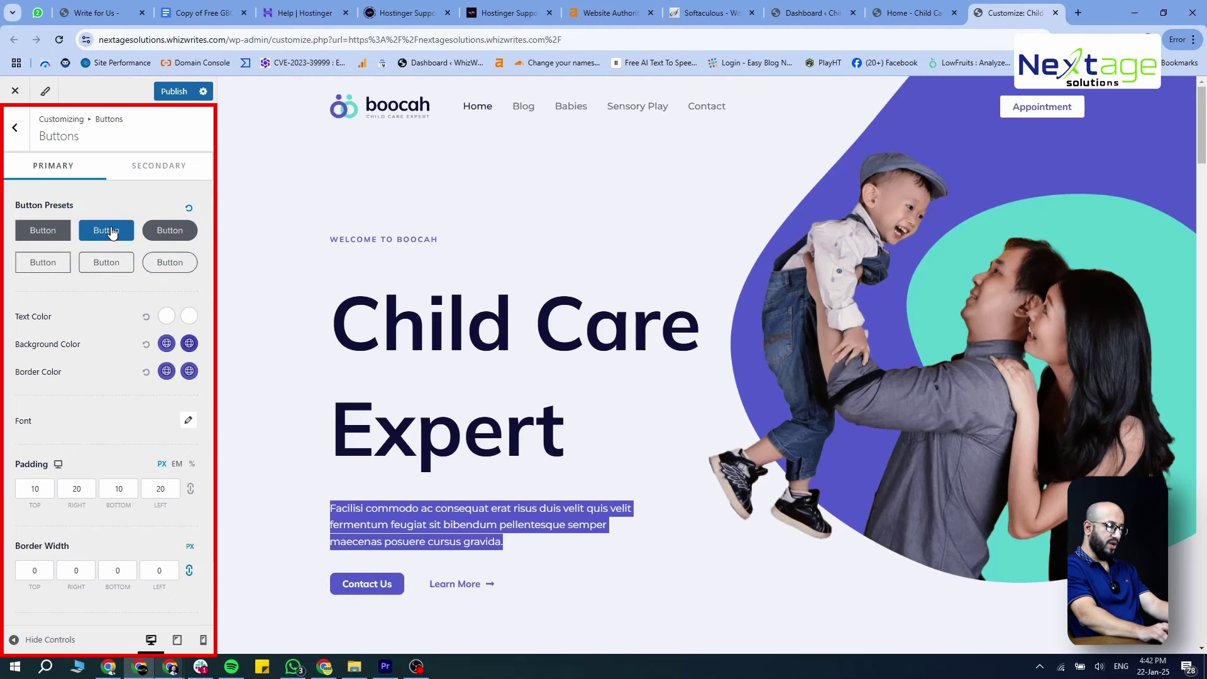
click(157, 262)
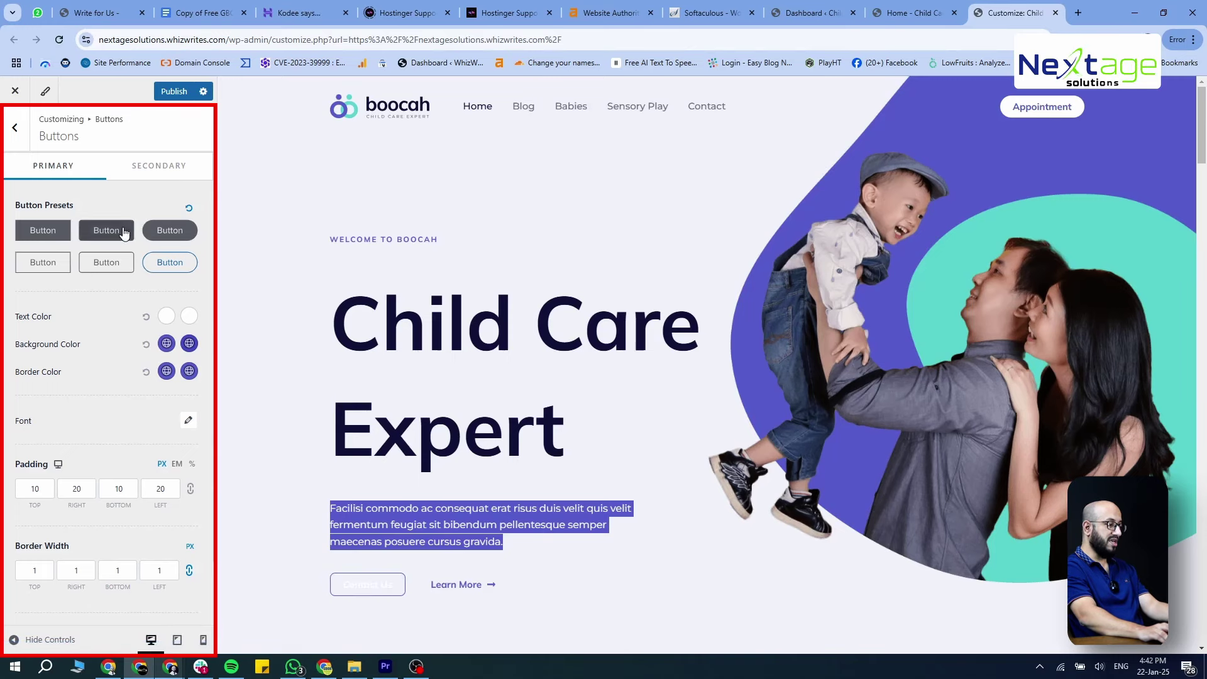
click(101, 234)
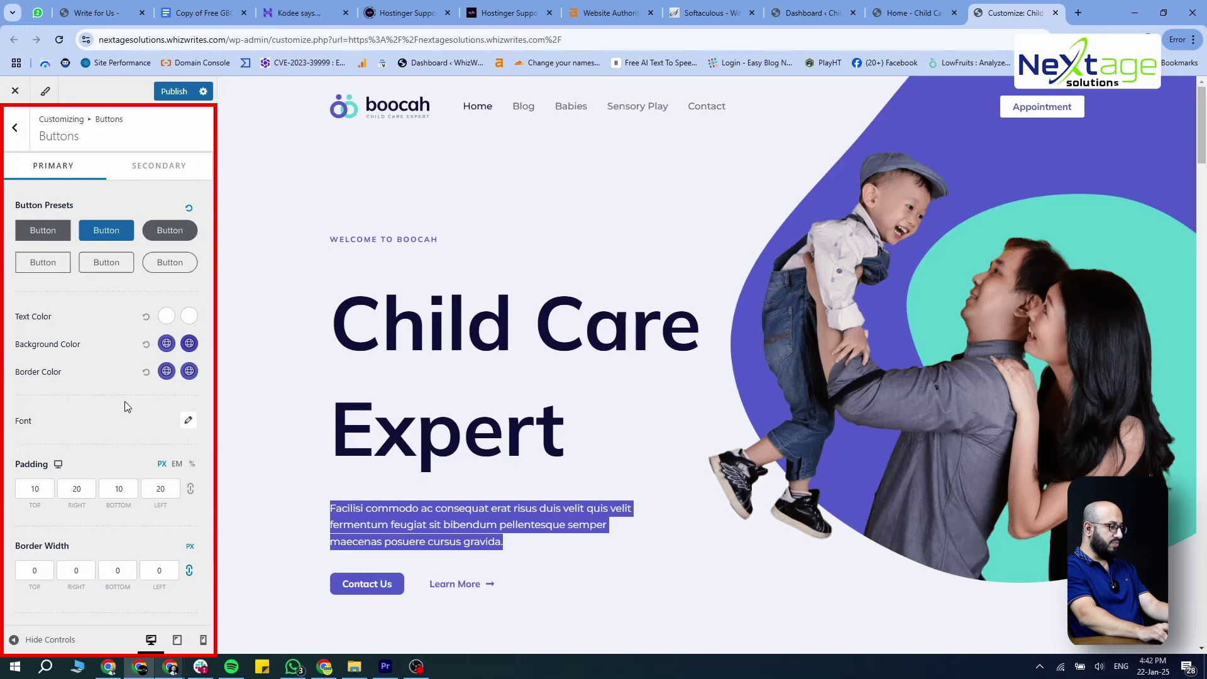
Set primary button padding to 10 px top, 50 px bottom and 50 px right
click(34, 484)
text(10)
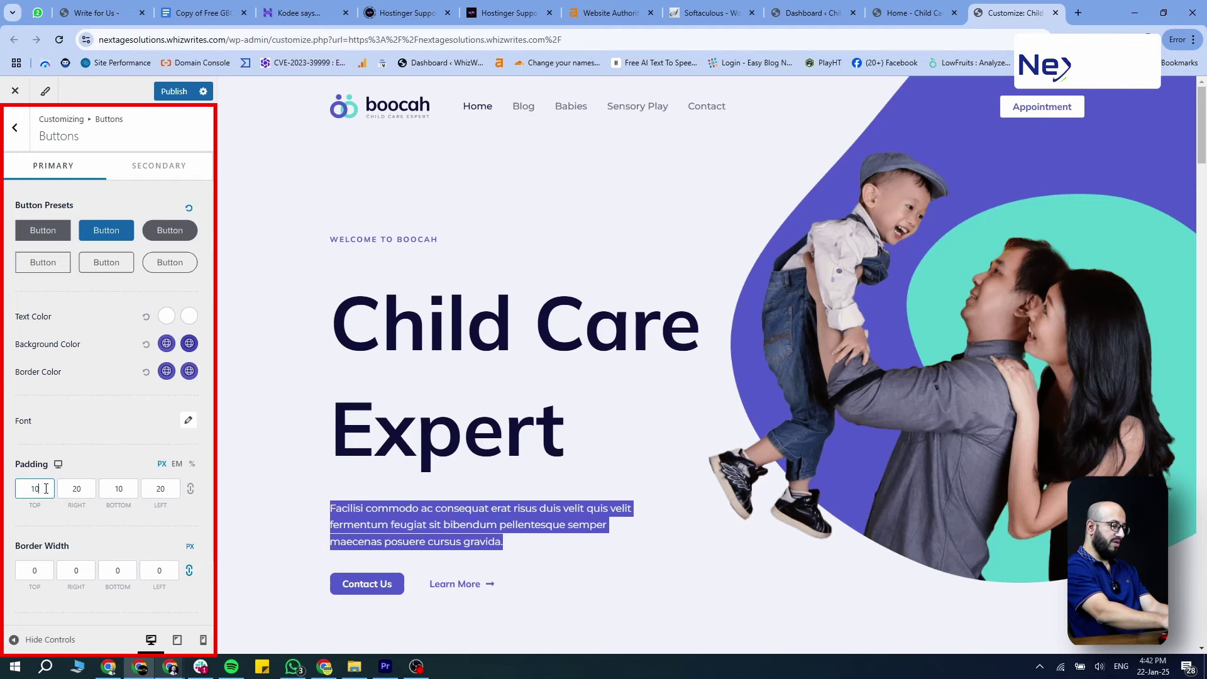
double_click(135, 489)
text(50)
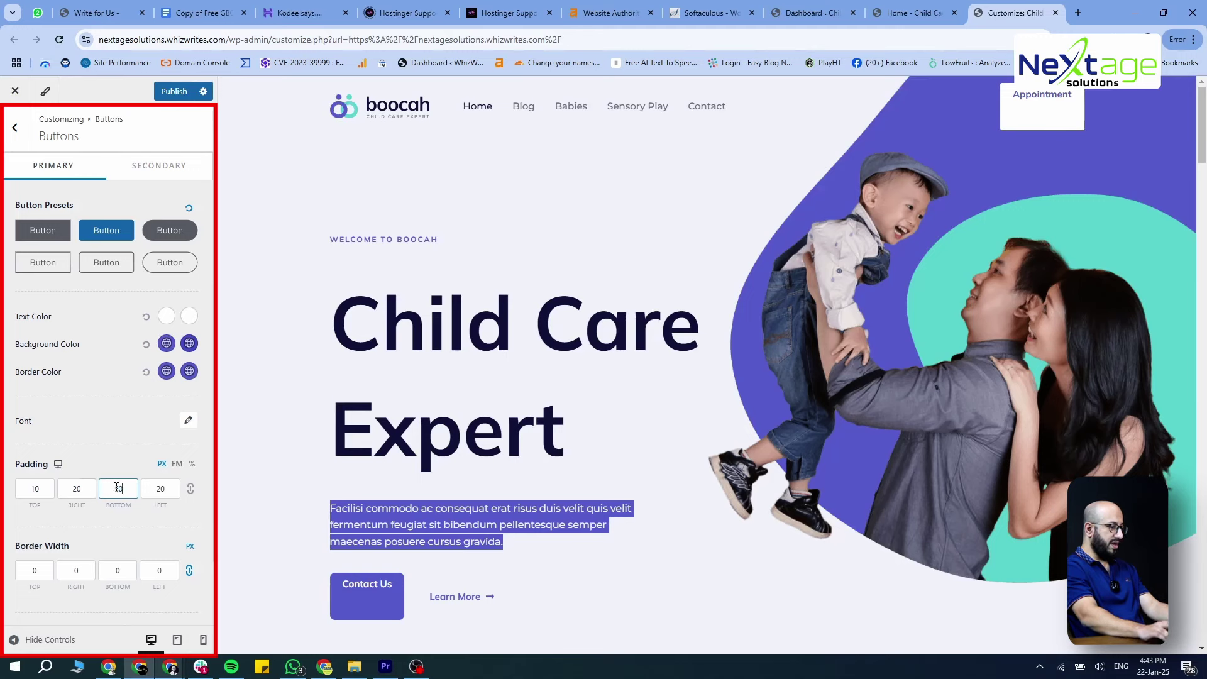
double_click(76, 485)
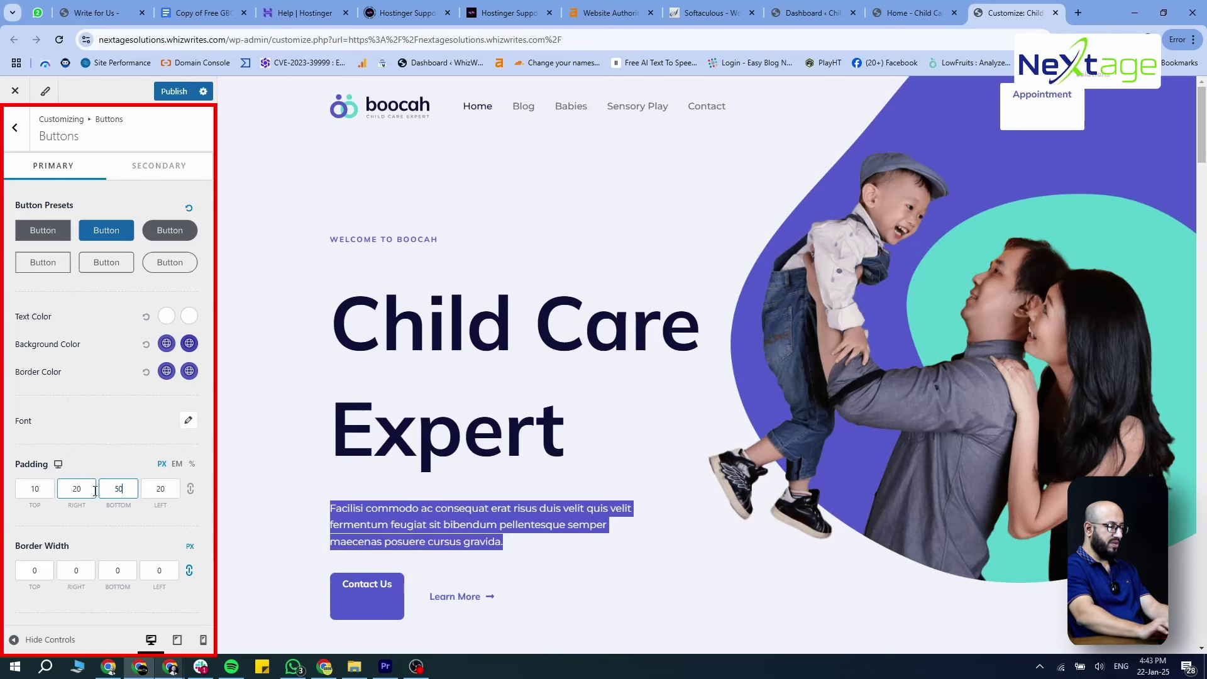
text(50)
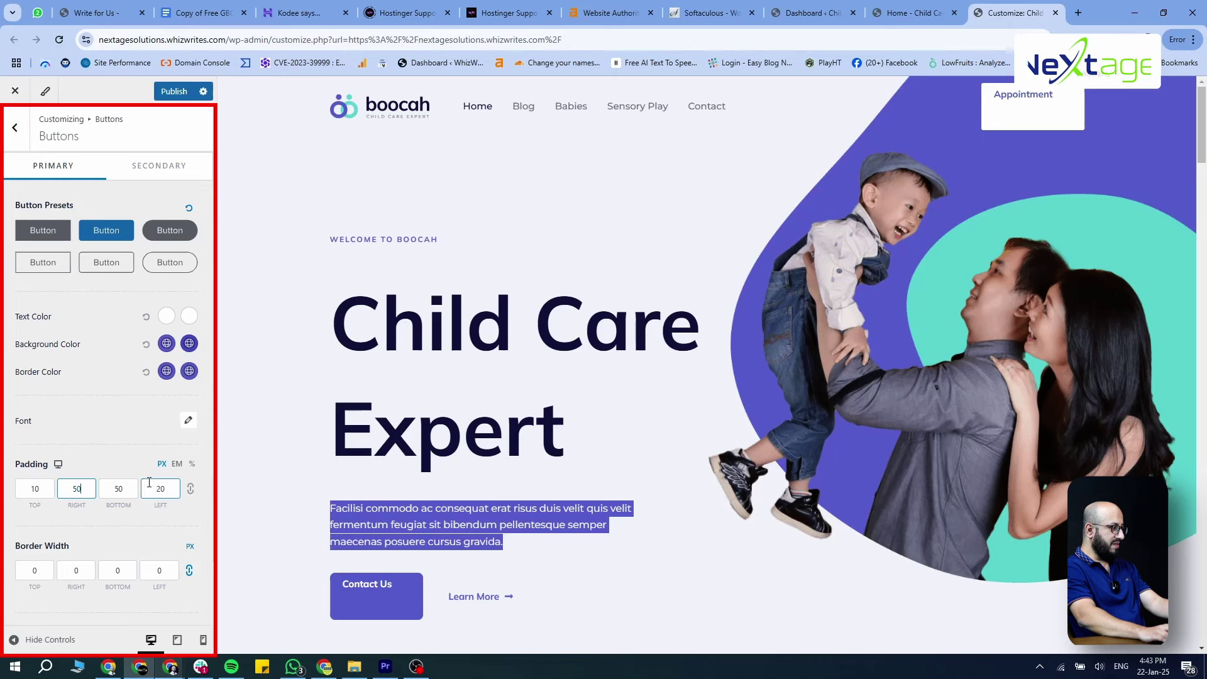
Enable Scroll To Top on desktop and mobile, right-aligned with a 15 px icon, and publish
click(14, 128)
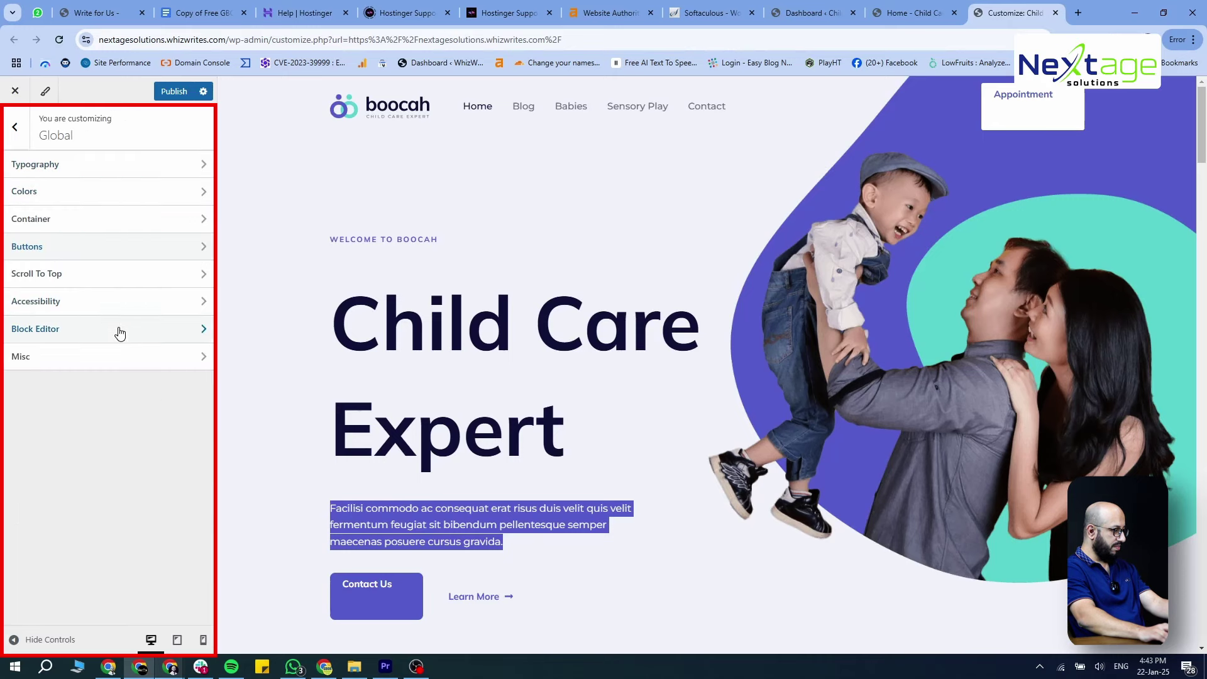
click(119, 280)
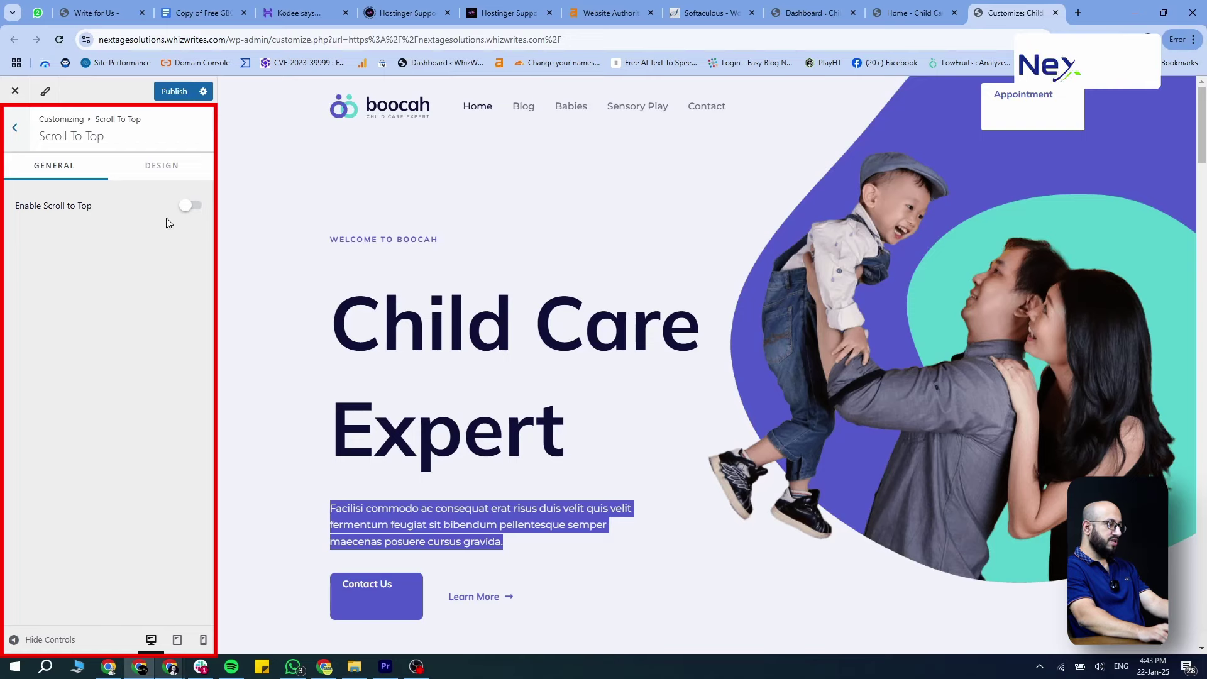
click(187, 205)
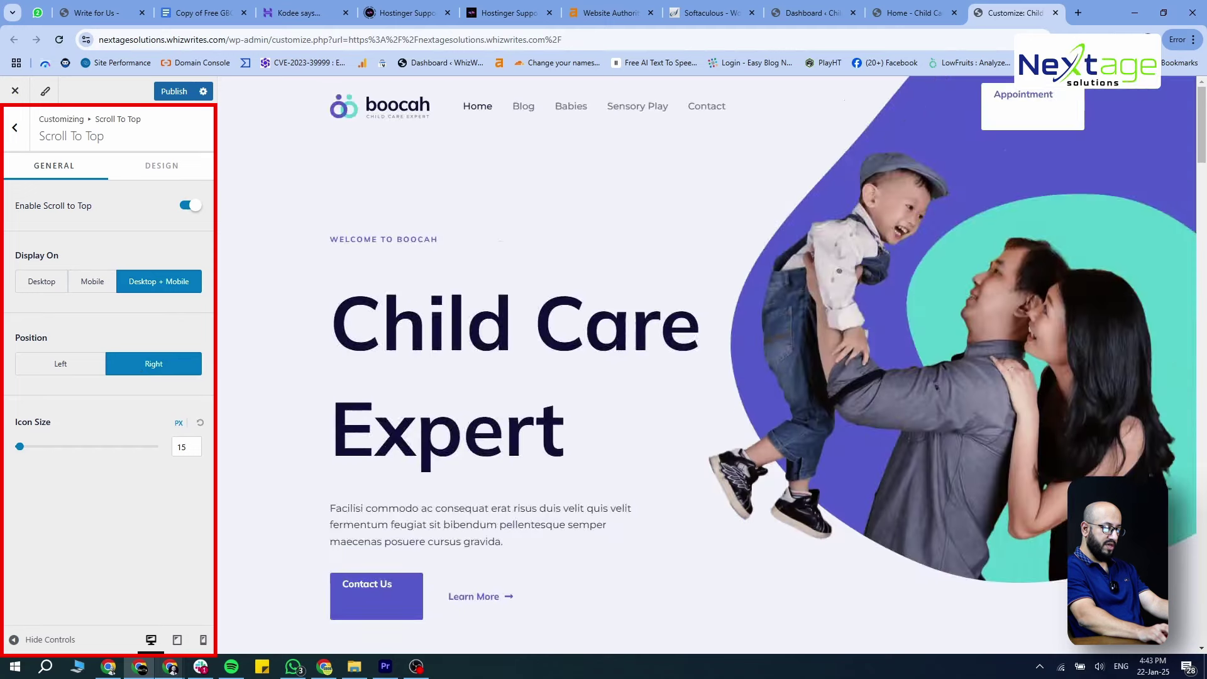
scroll(710, 364, down, 5)
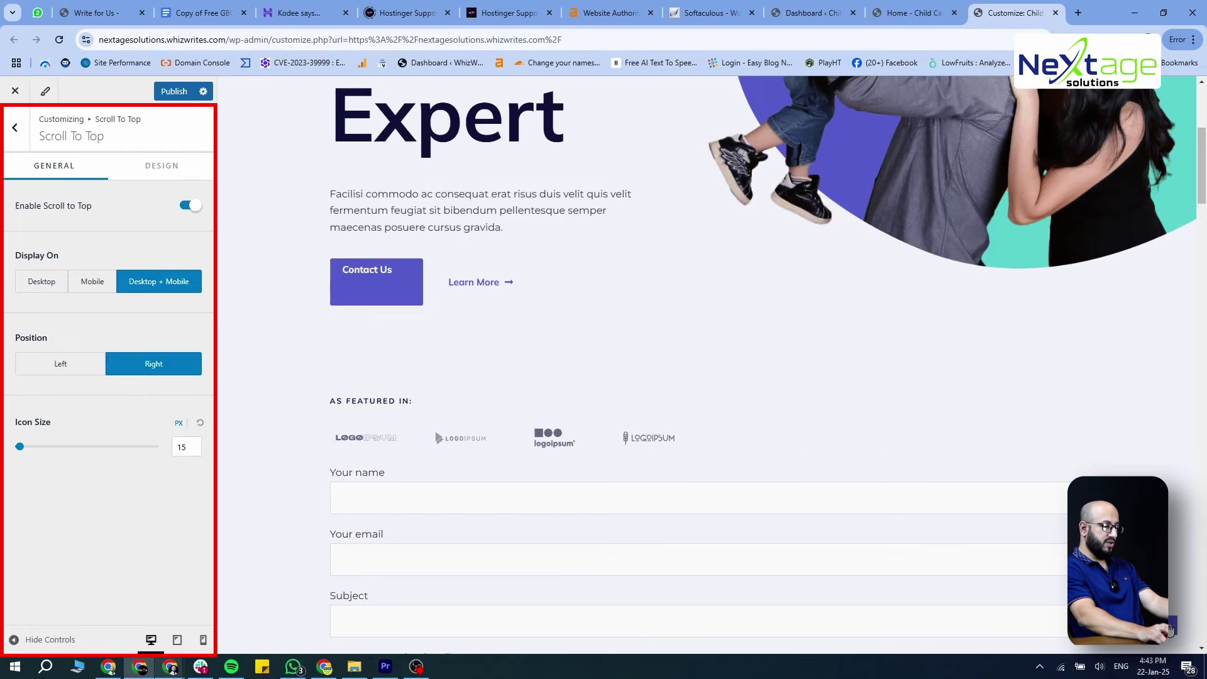
scroll(1171, 629, down, 20)
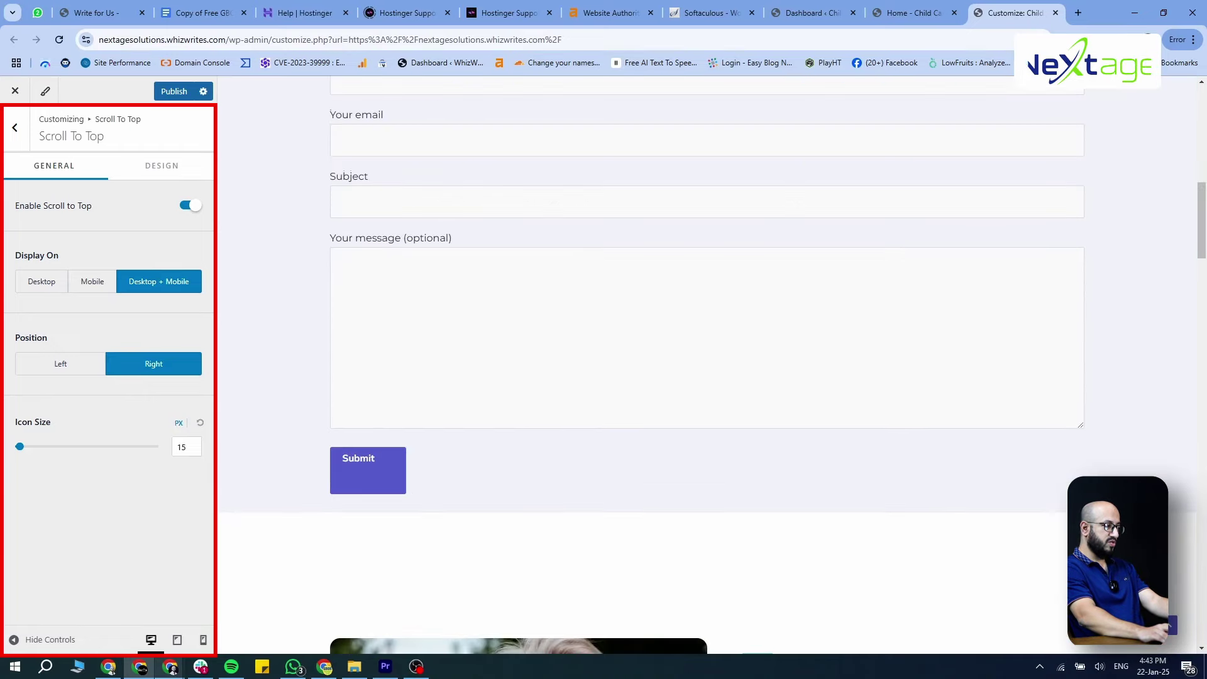
scroll(1170, 629, down, 5)
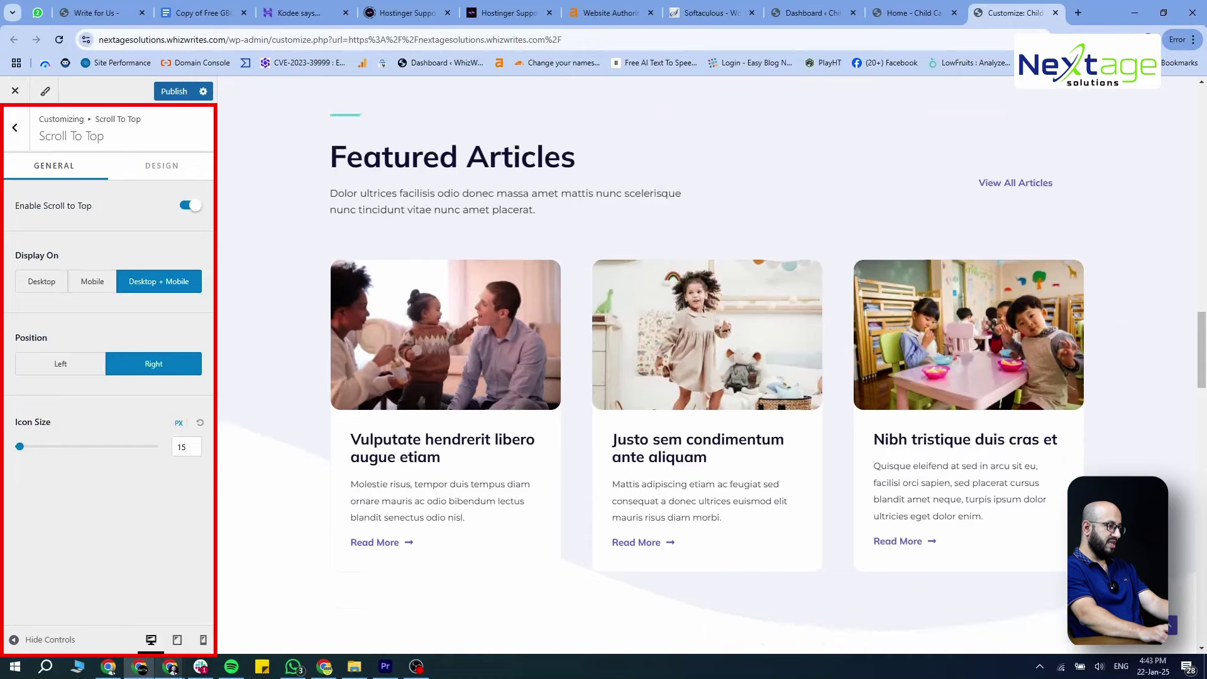
click(166, 92)
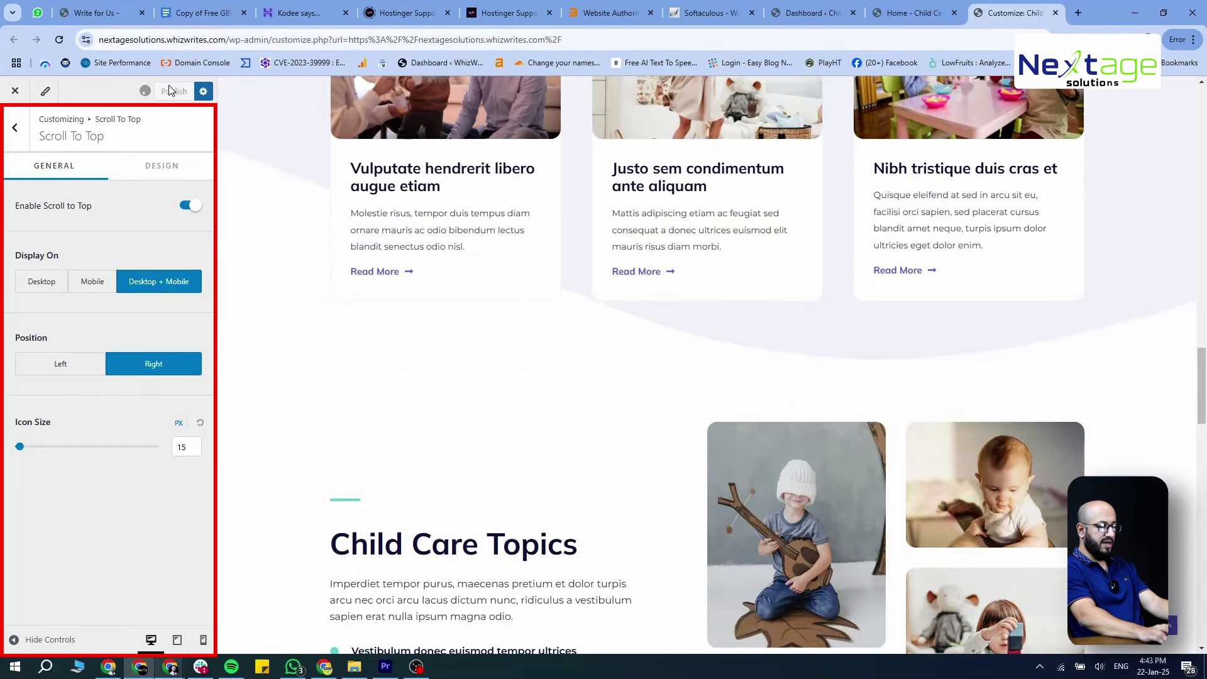
Reload the live home page and test that the back-to-top arrow returns to the hero
click(896, 15)
scroll(804, 339, down, 5)
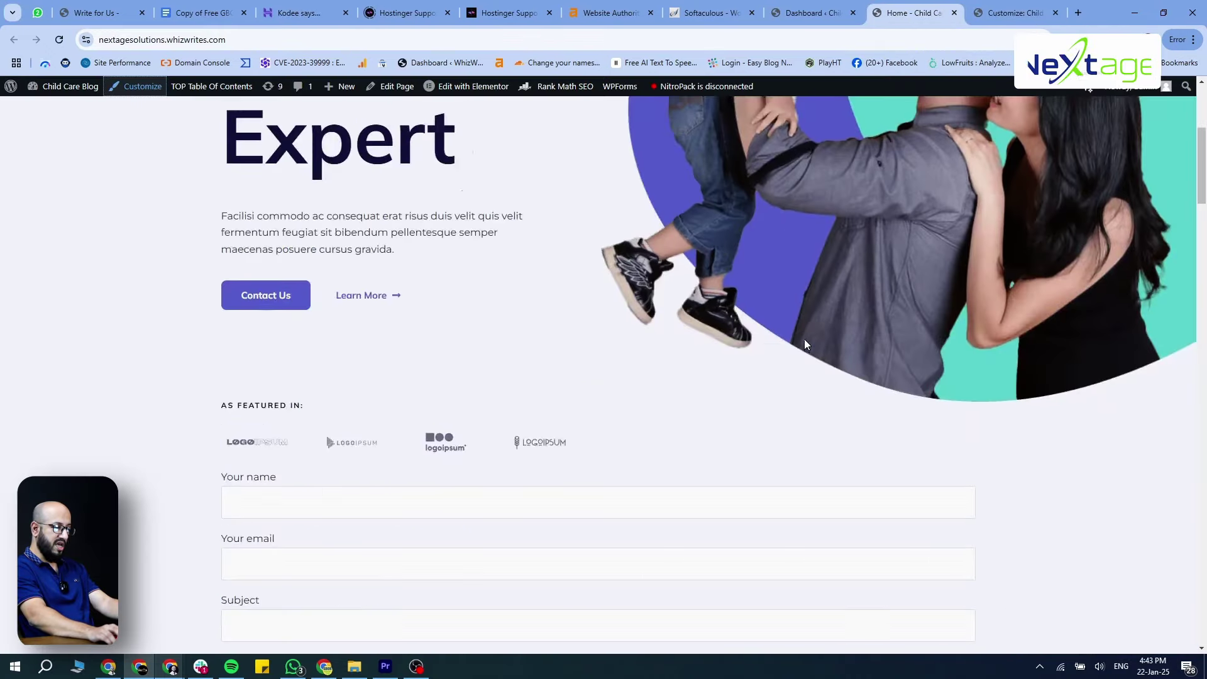
key(F5)
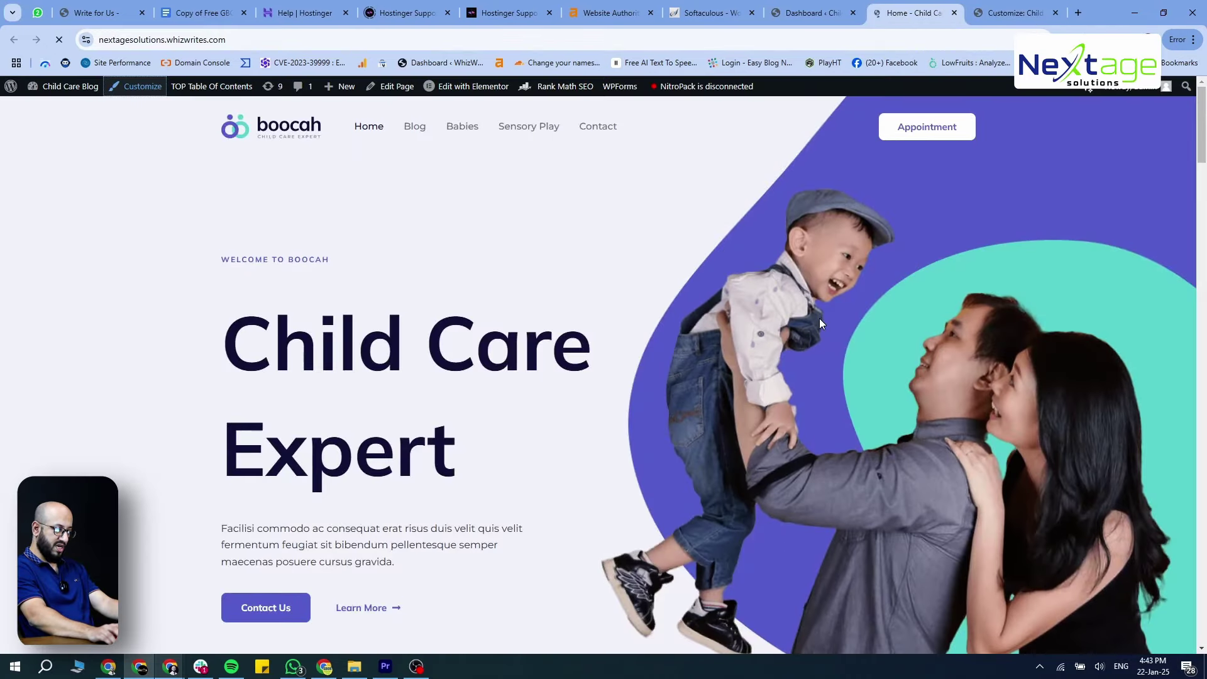
scroll(1145, 599, down, 5)
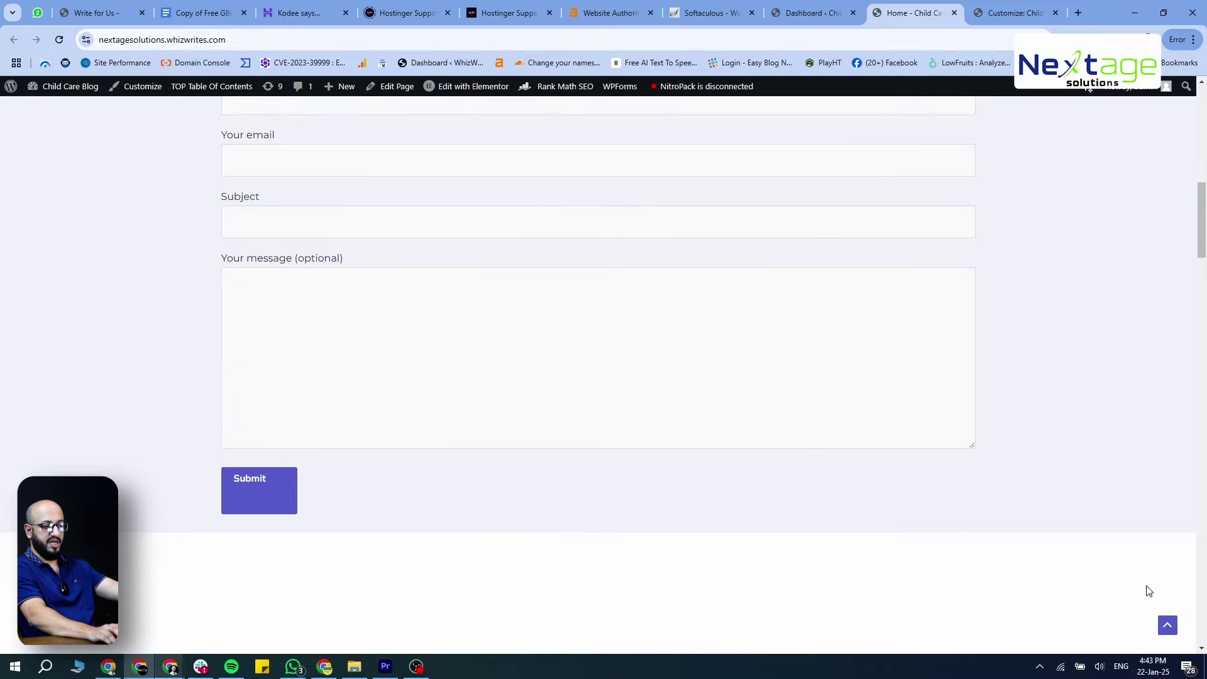
scroll(1125, 547, down, 20)
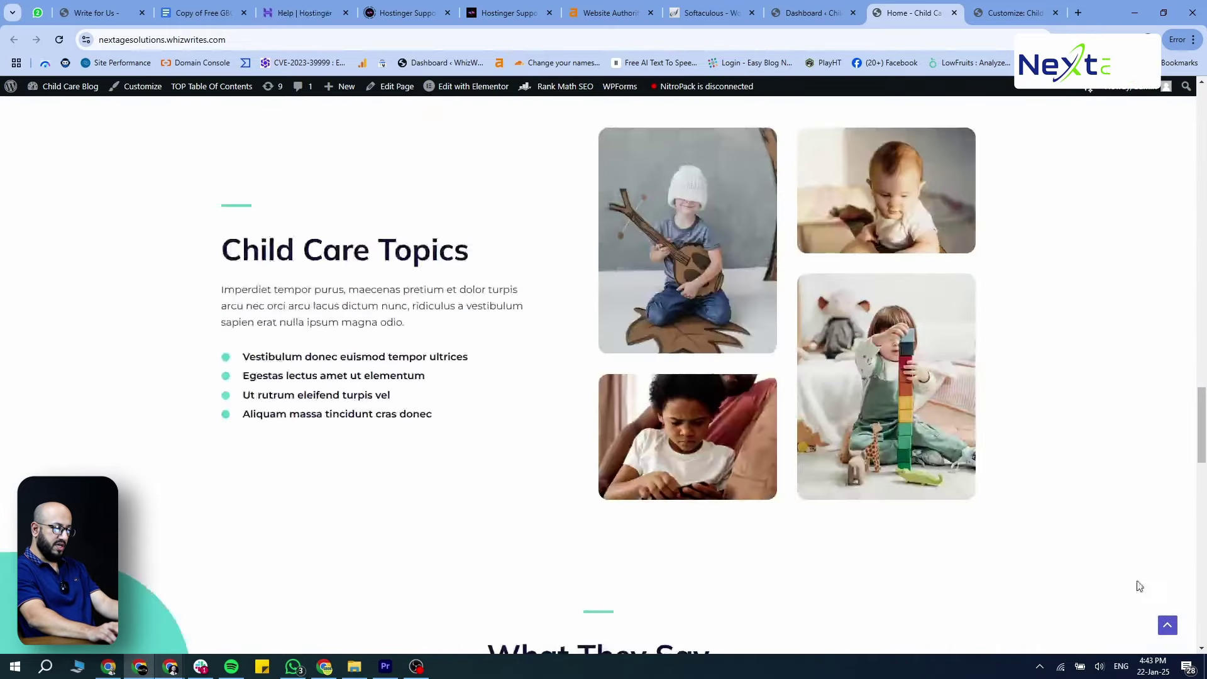
click(1167, 624)
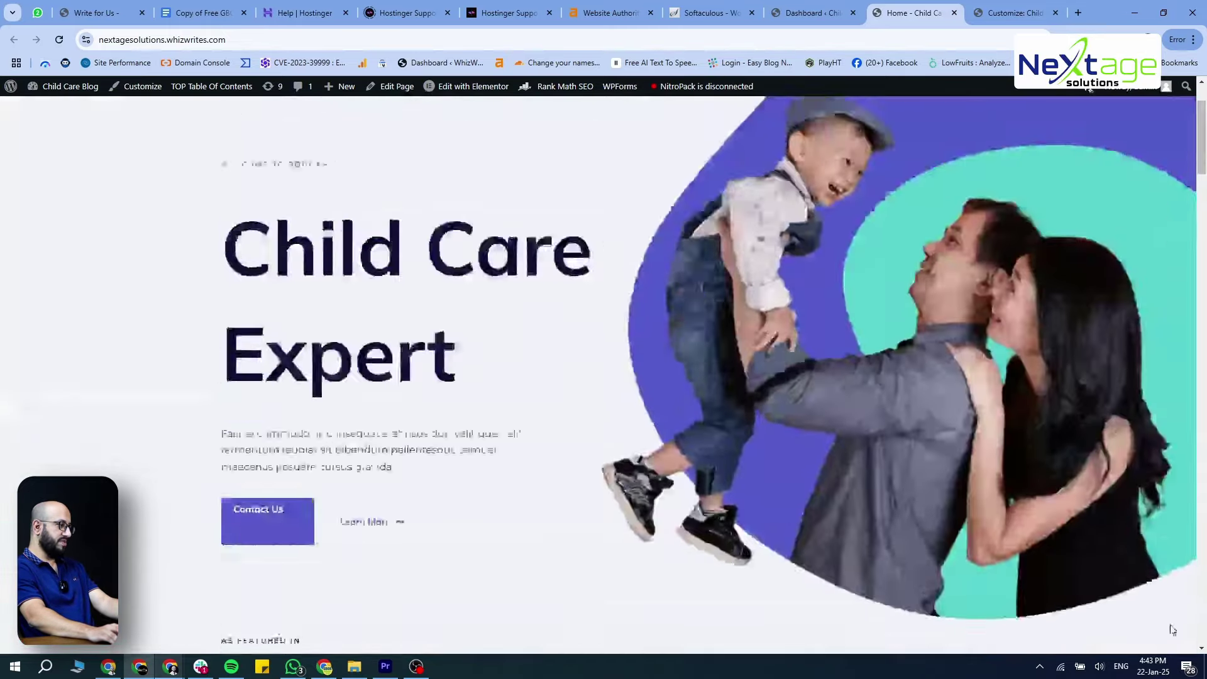
Test the back-to-top arrow twice more, including once from the footer
scroll(1109, 499, down, 20)
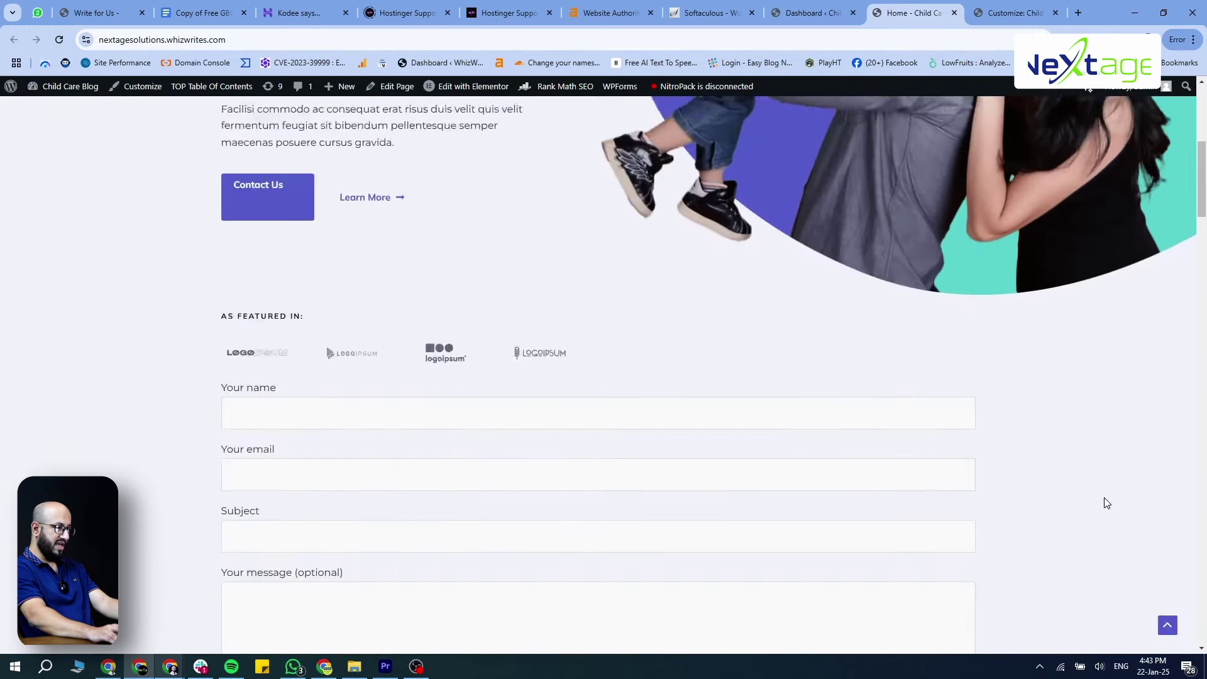
scroll(1106, 503, up, 10)
scroll(1106, 503, up, 10)
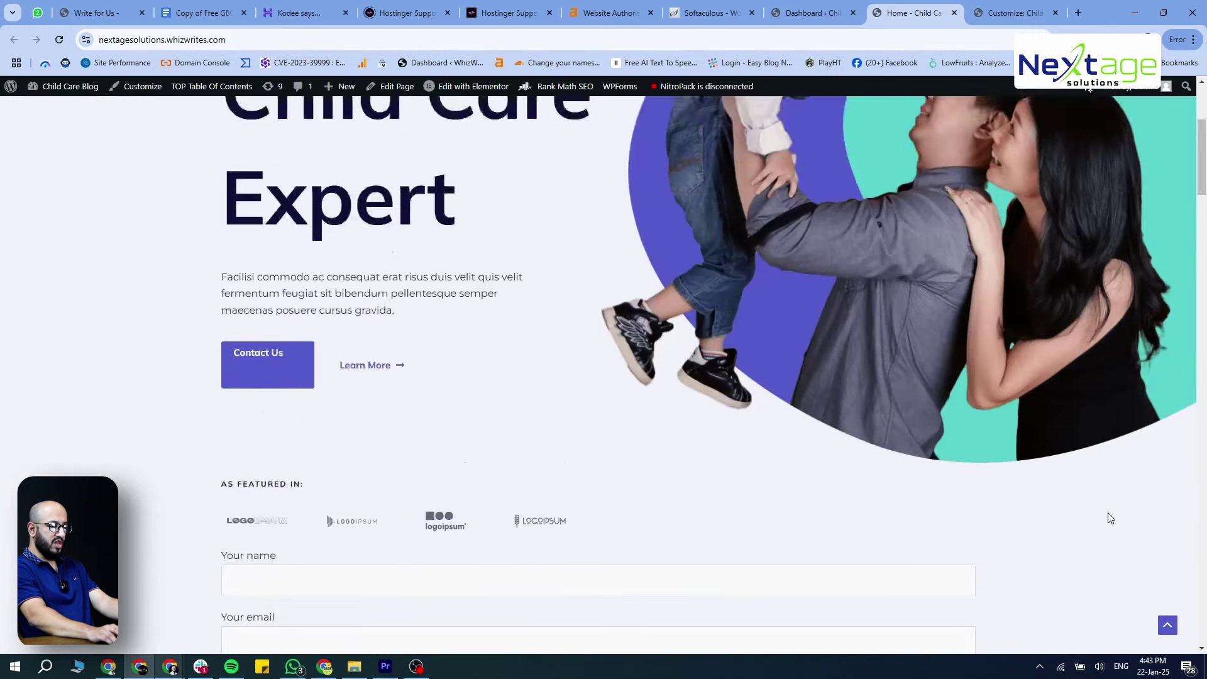
scroll(1164, 621, down, 6)
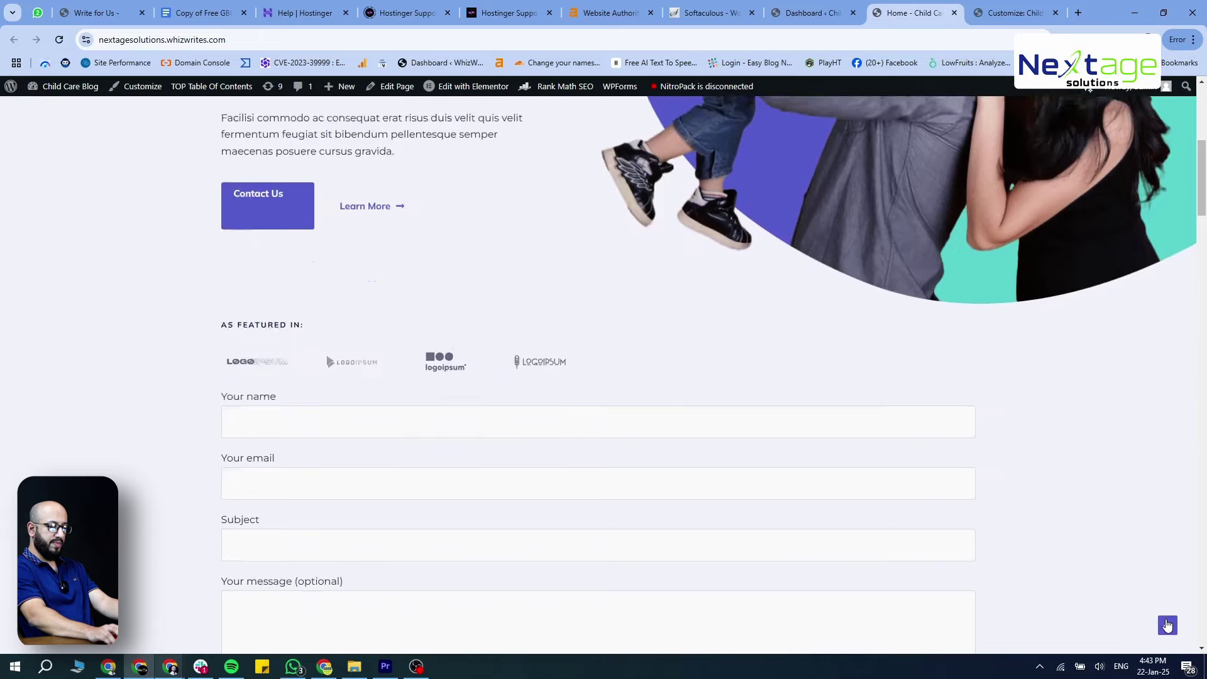
click(1167, 627)
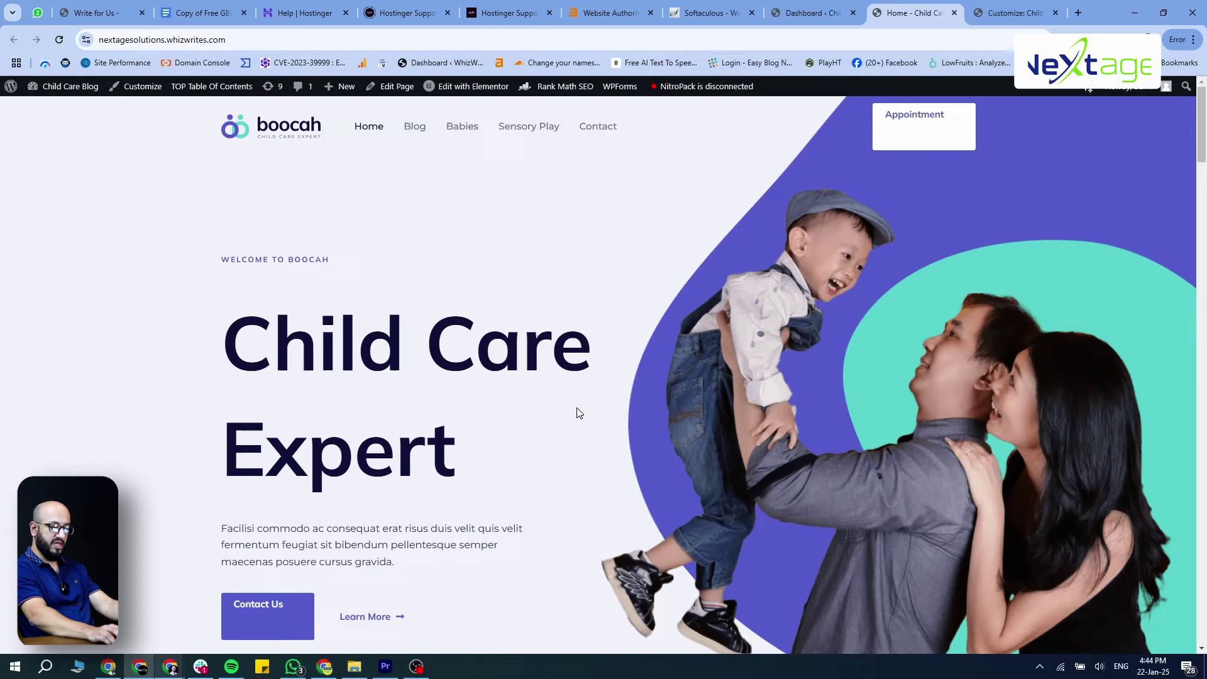
scroll(579, 412, down, 10)
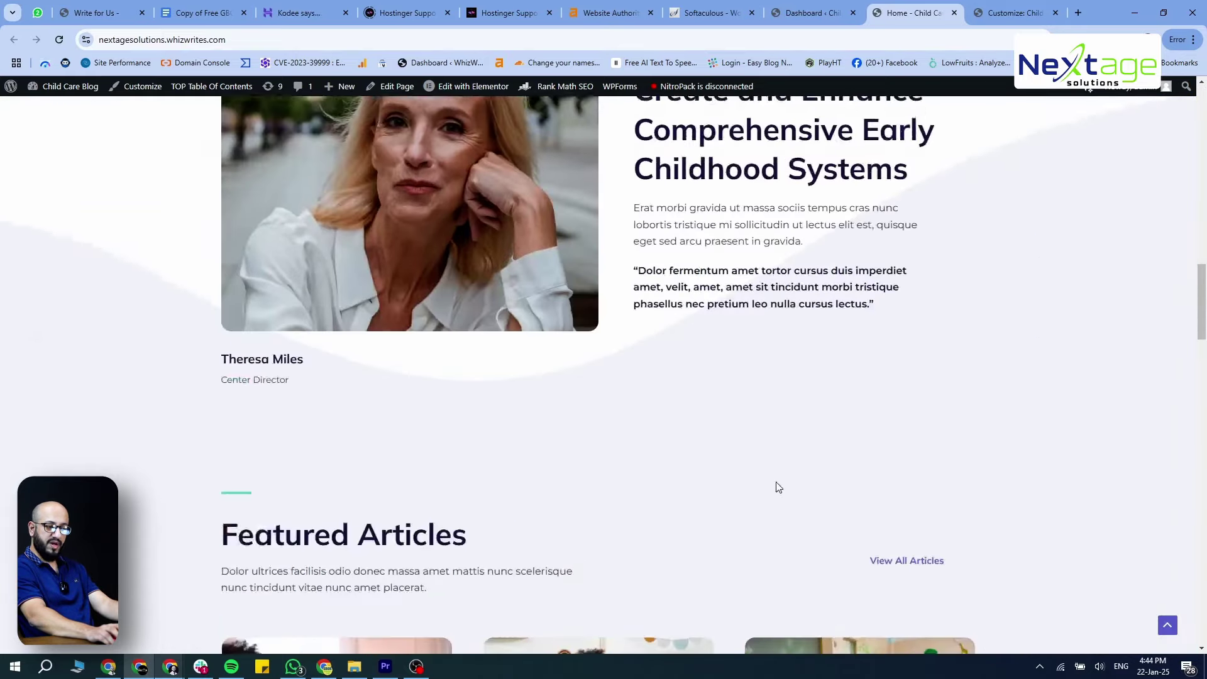
scroll(1054, 396, down, 10)
scroll(1169, 383, down, 15)
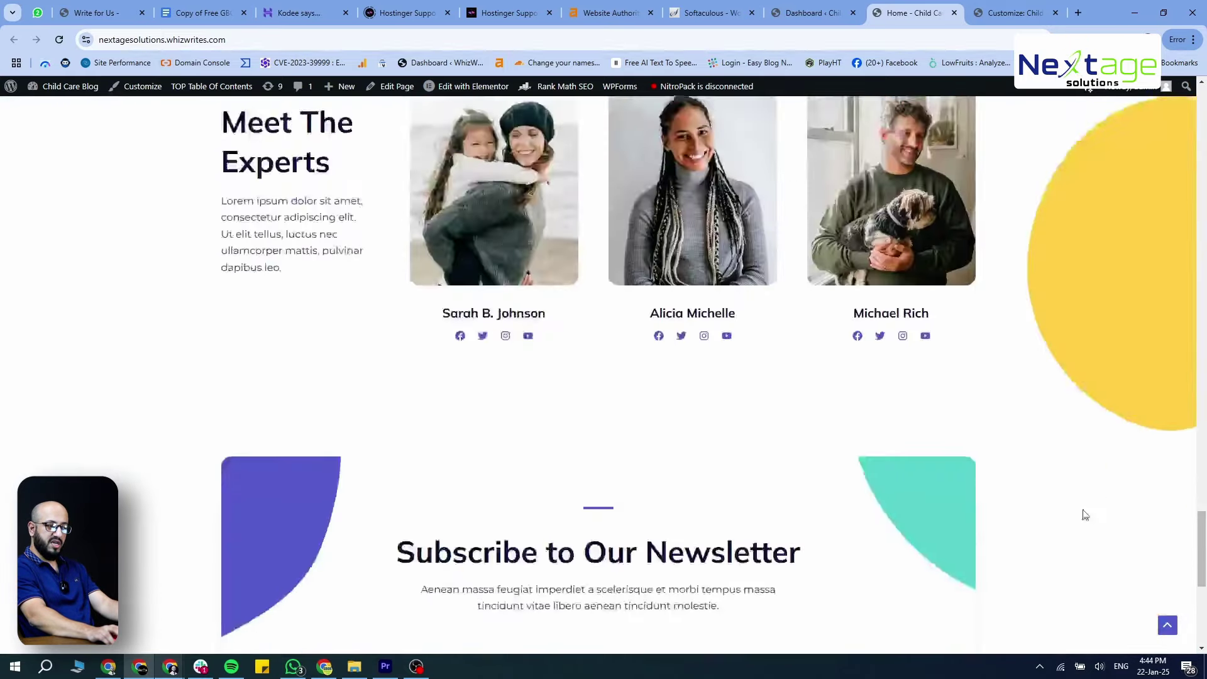
click(1166, 623)
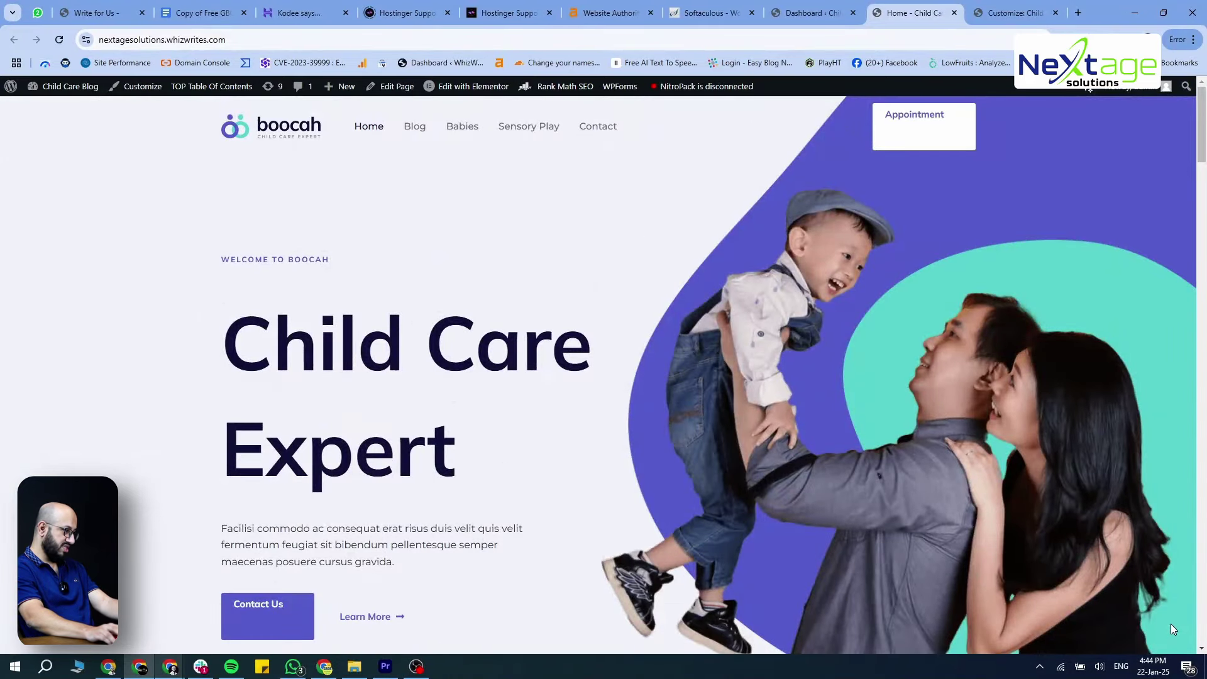
Back in the Customizer, view the Scroll To Top design options, then return to the main menu
click(1001, 12)
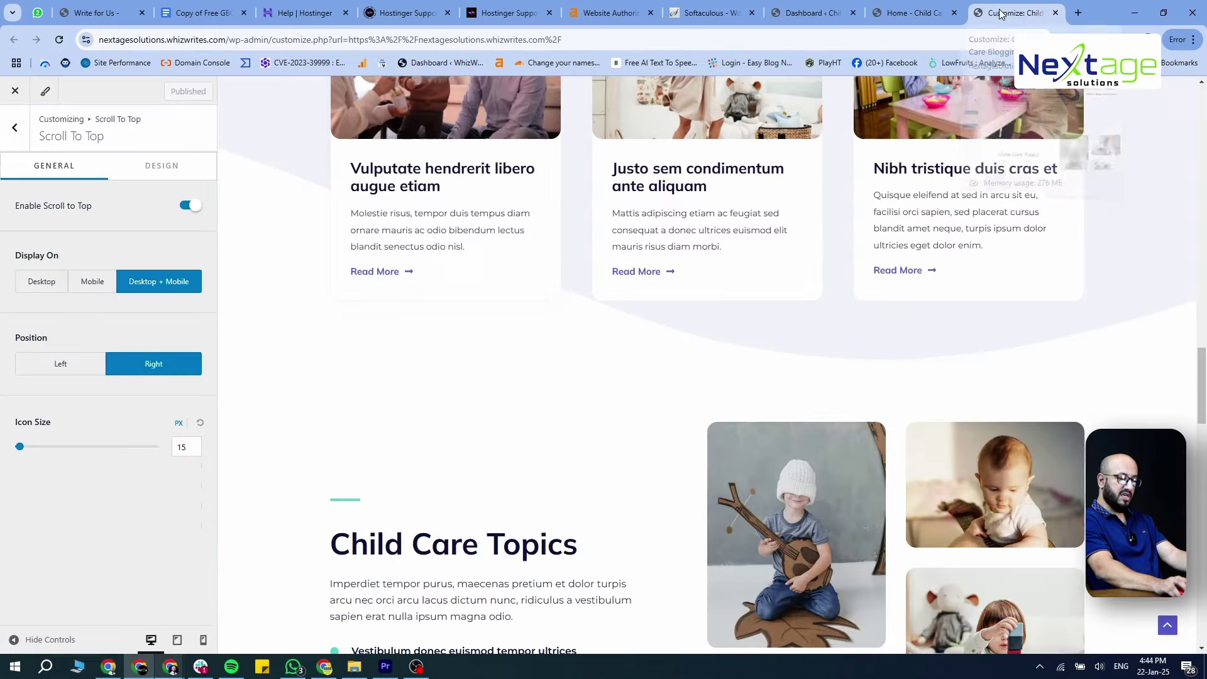
click(161, 166)
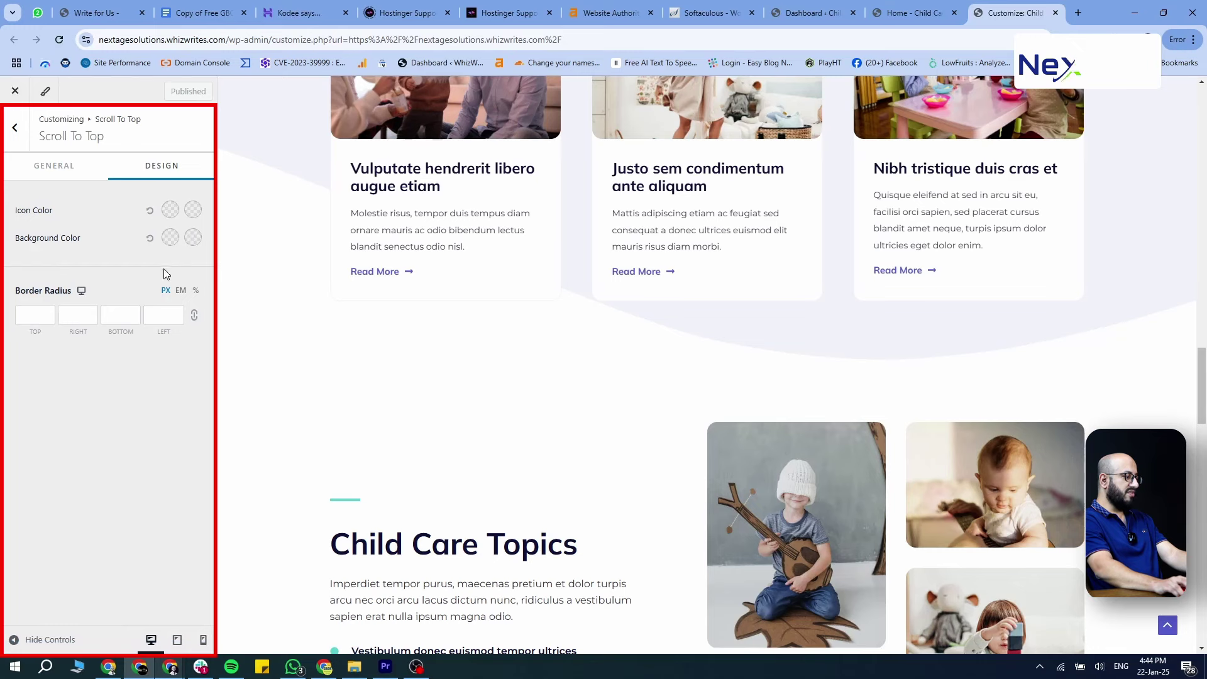
click(12, 129)
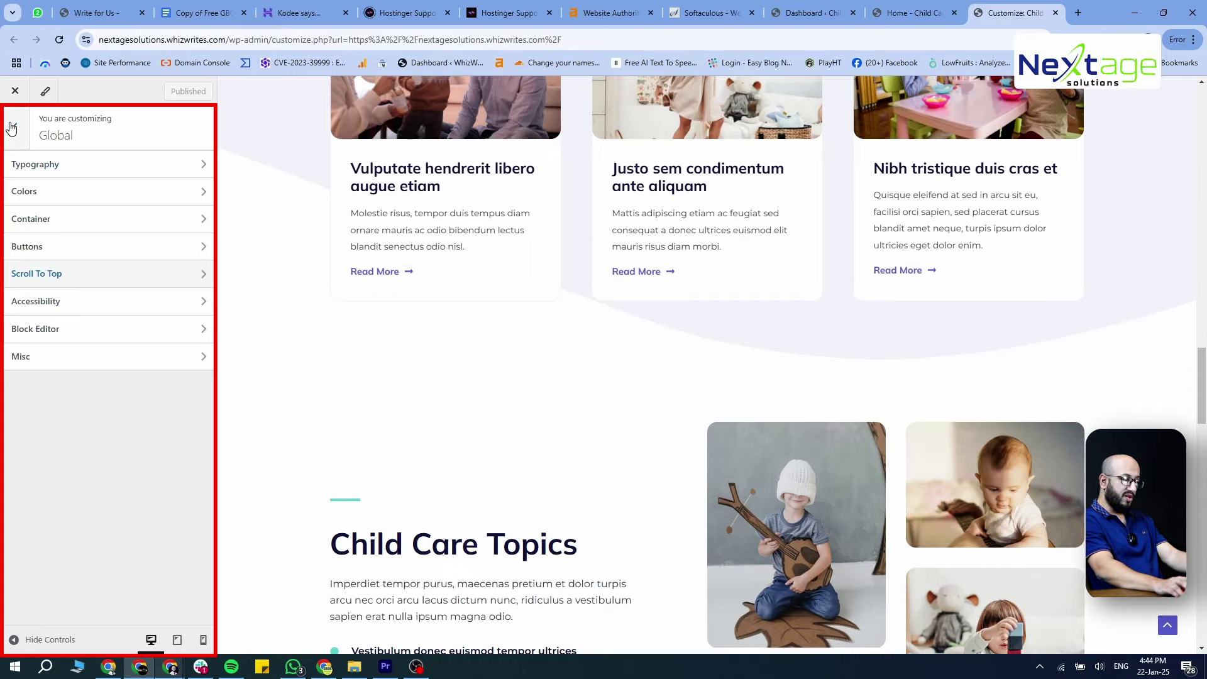
click(11, 129)
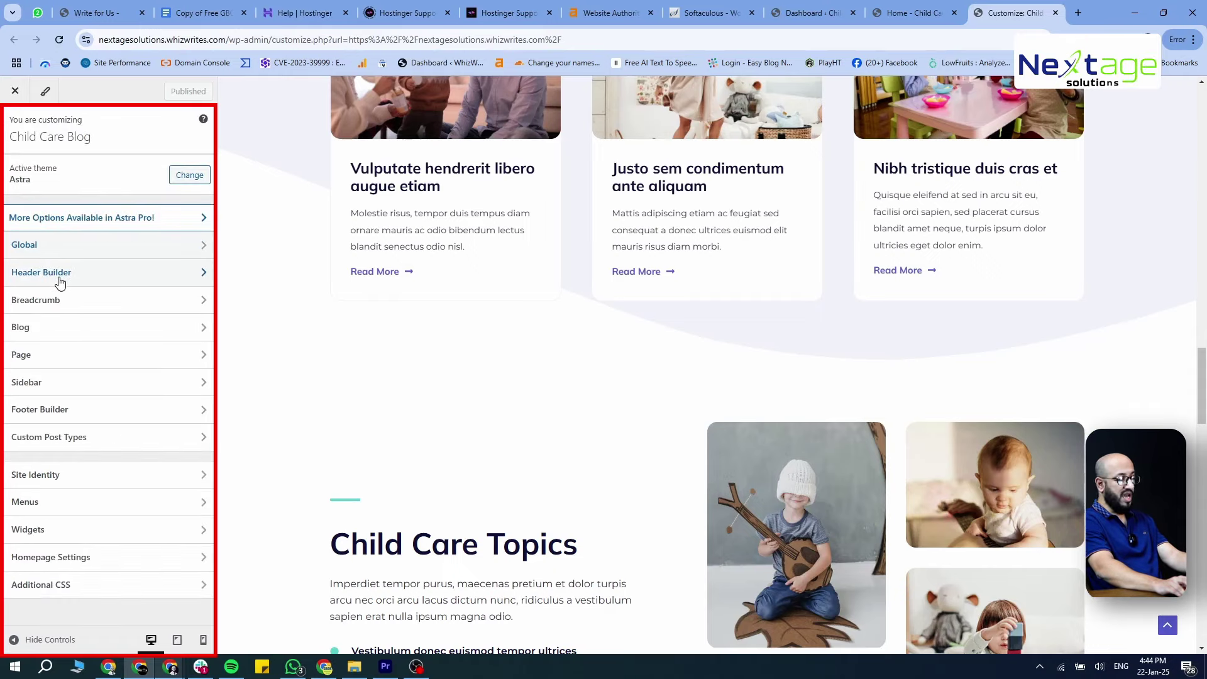
Review the Header Builder settings, then open the Footer Builder with the footer in the preview
click(138, 276)
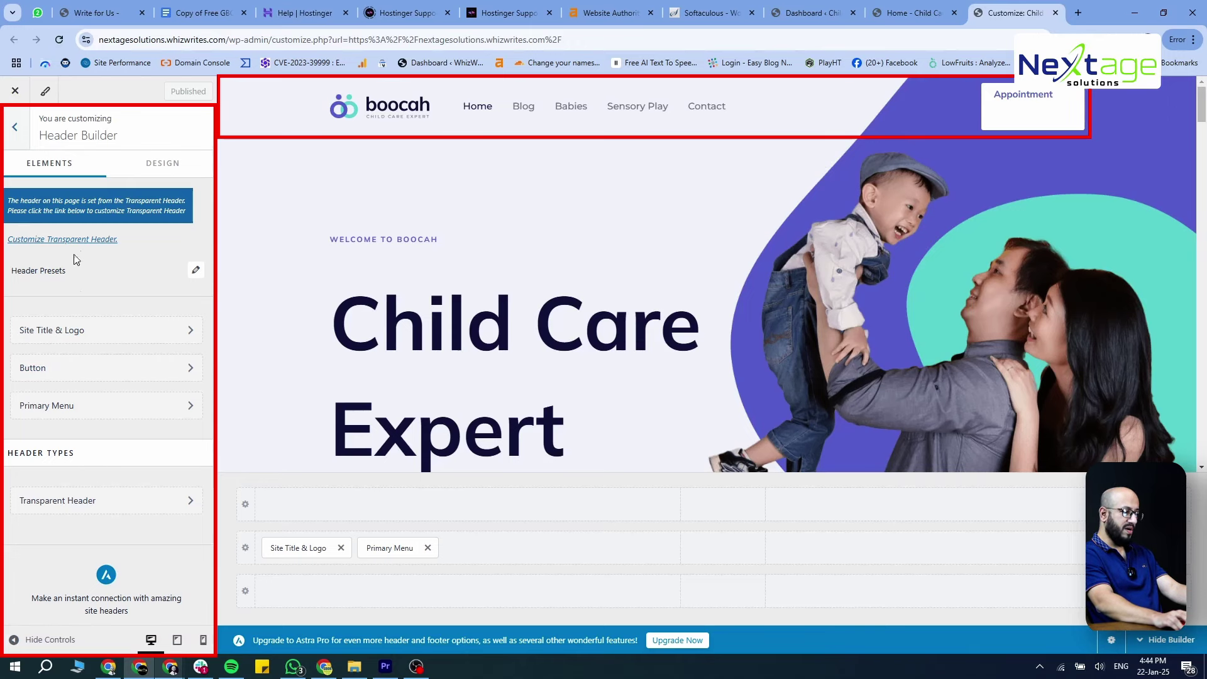
scroll(67, 406, down, 3)
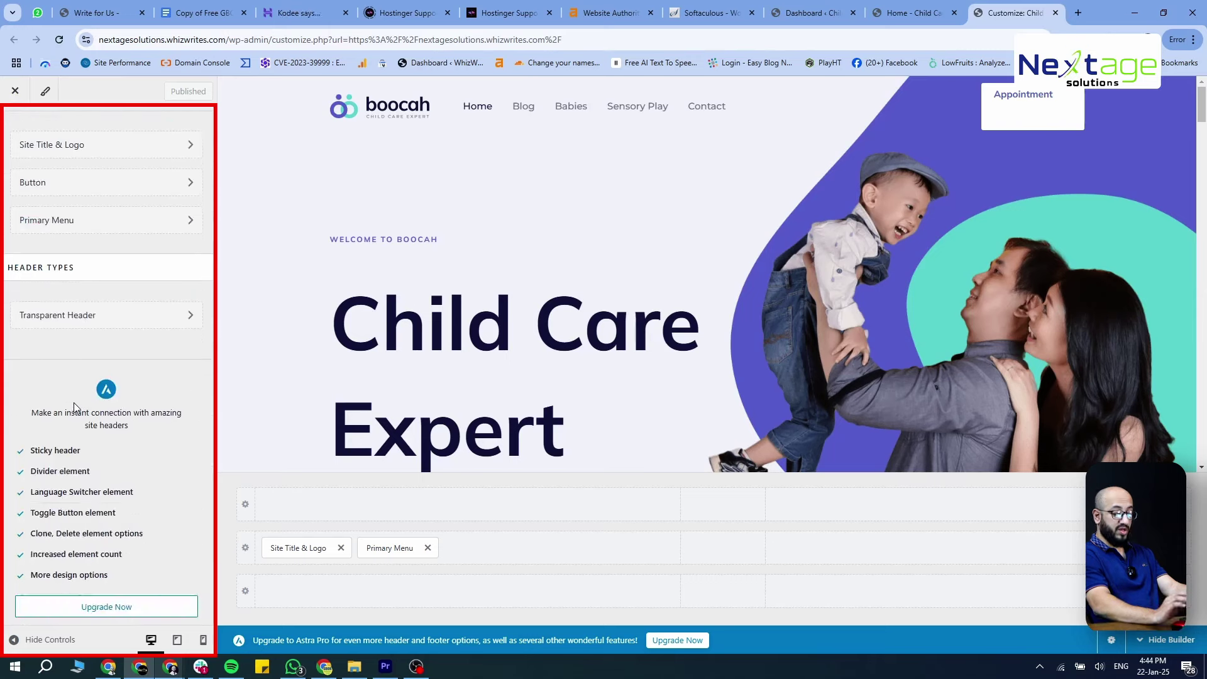
scroll(84, 392, up, 3)
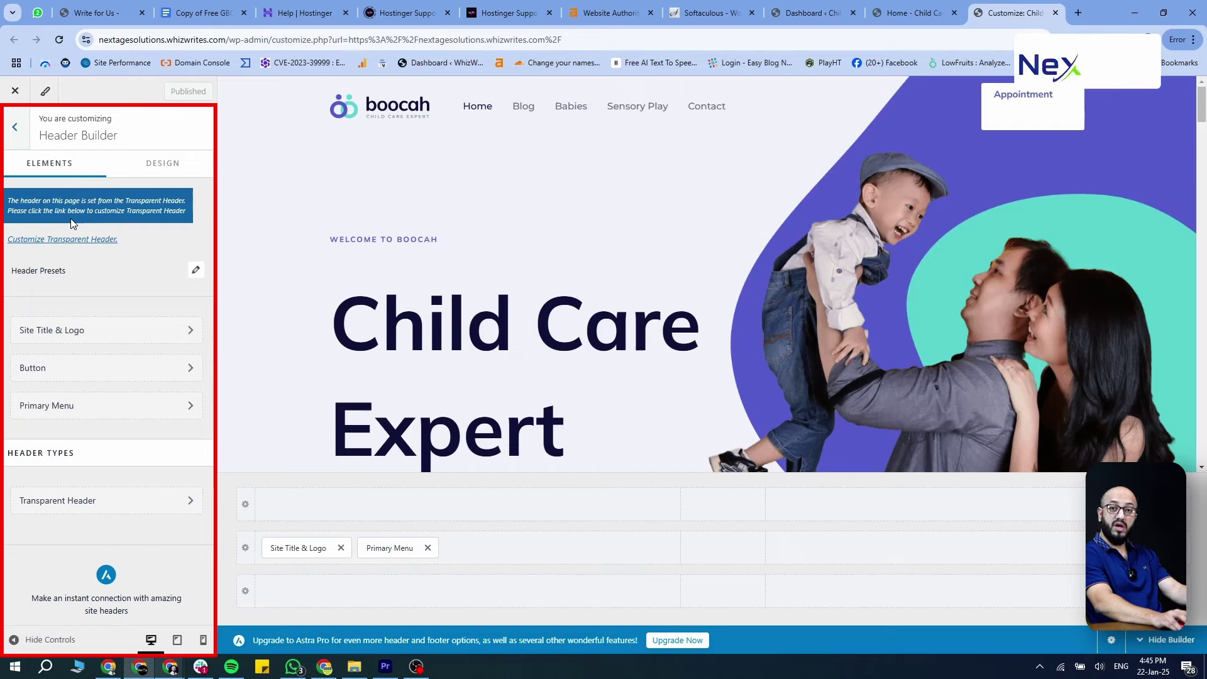
click(13, 127)
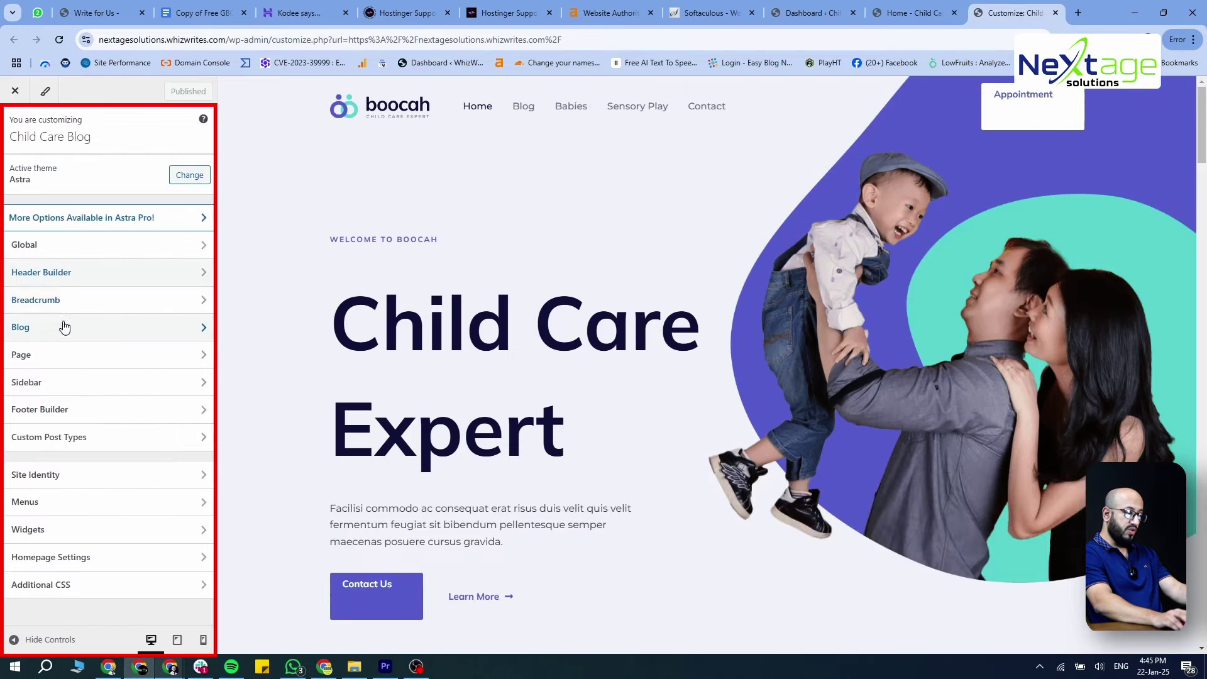
click(74, 412)
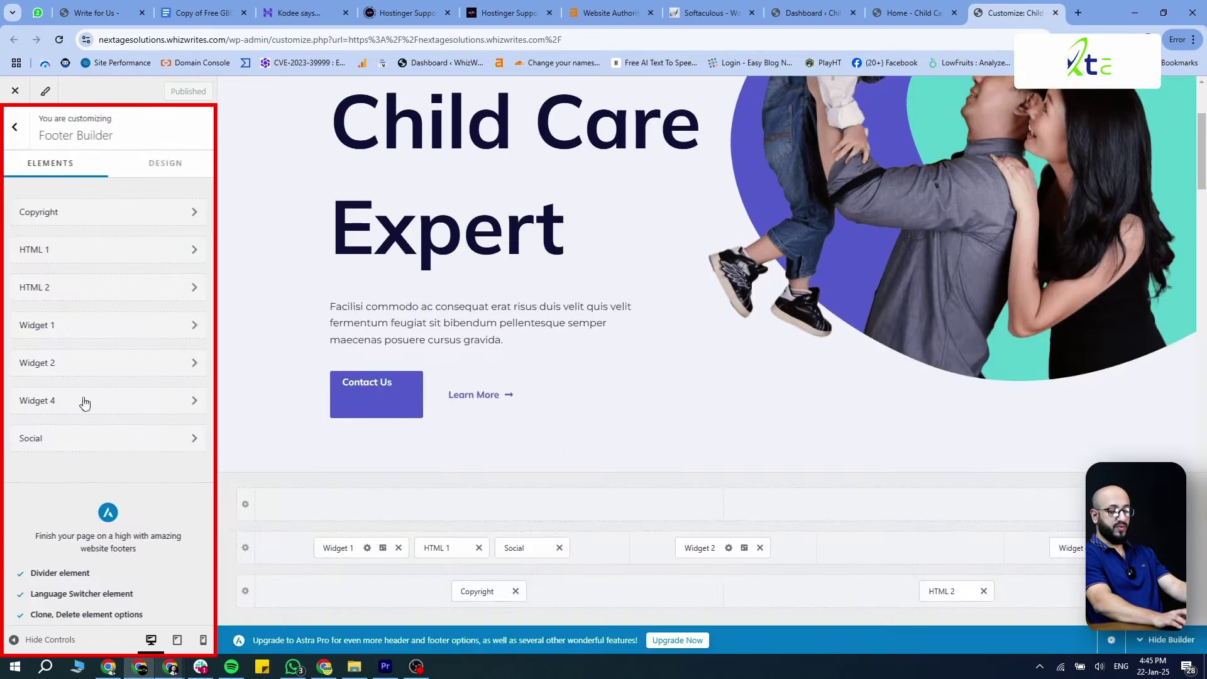